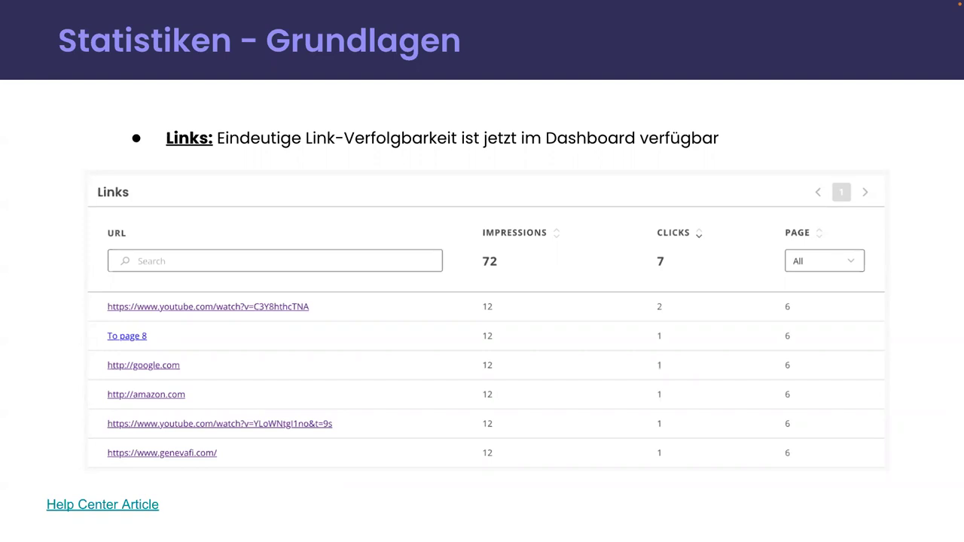
Step: Advance the presentation past the statistics download slide to the Live Demo slide, and exit the slideshow
key("Right")
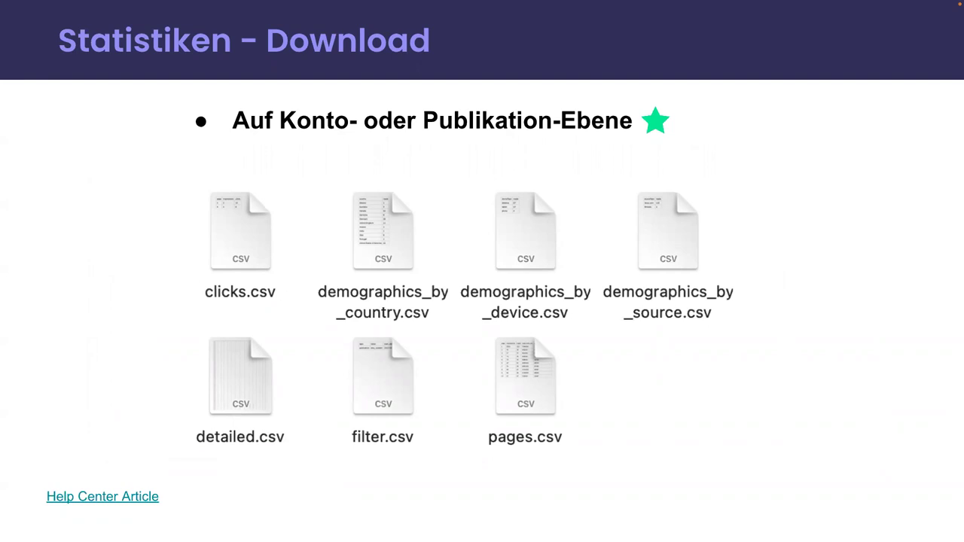
key("Right")
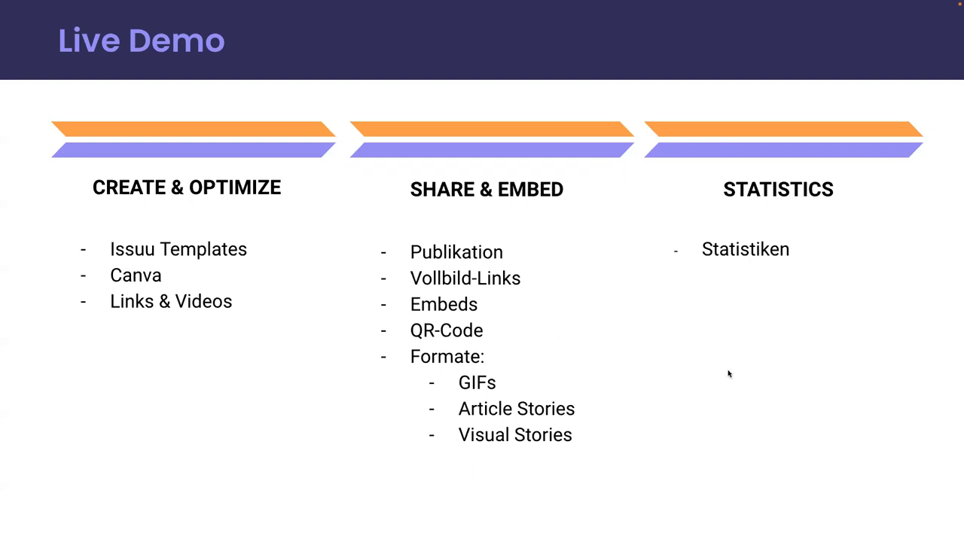
key("Escape")
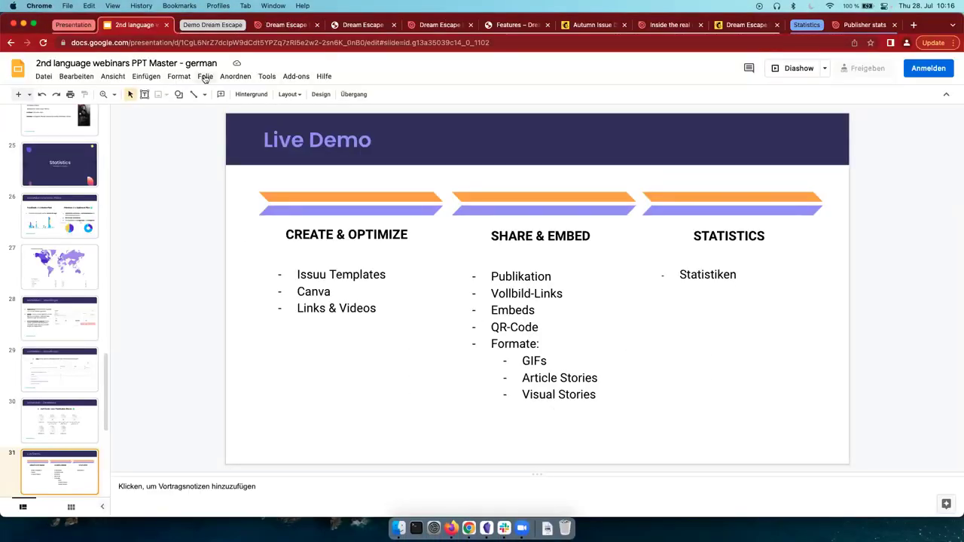
Step: Switch to the full-screen Dream Escape Spring 2022 publication and page through it from the cover to pages 8-9
left_click(286, 24)
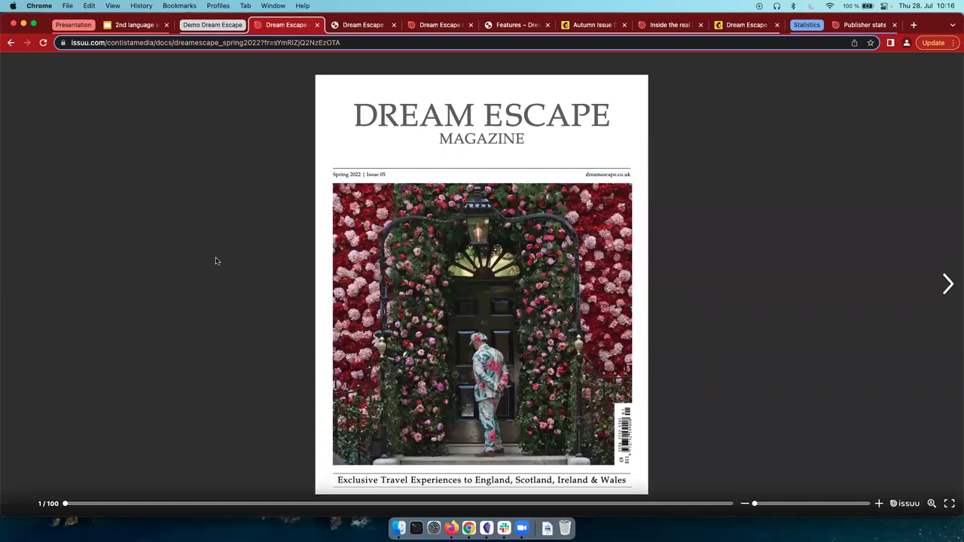
left_click(949, 284)
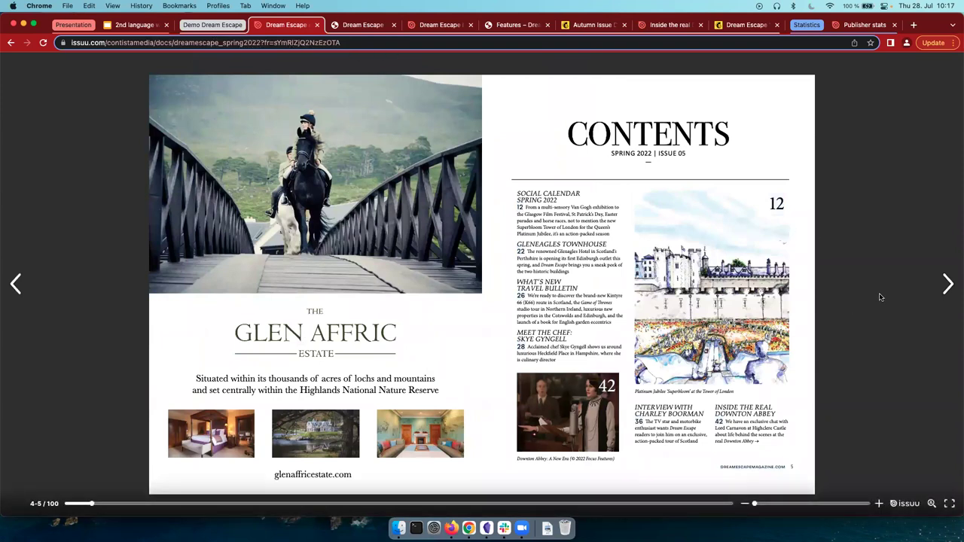
left_click(946, 286)
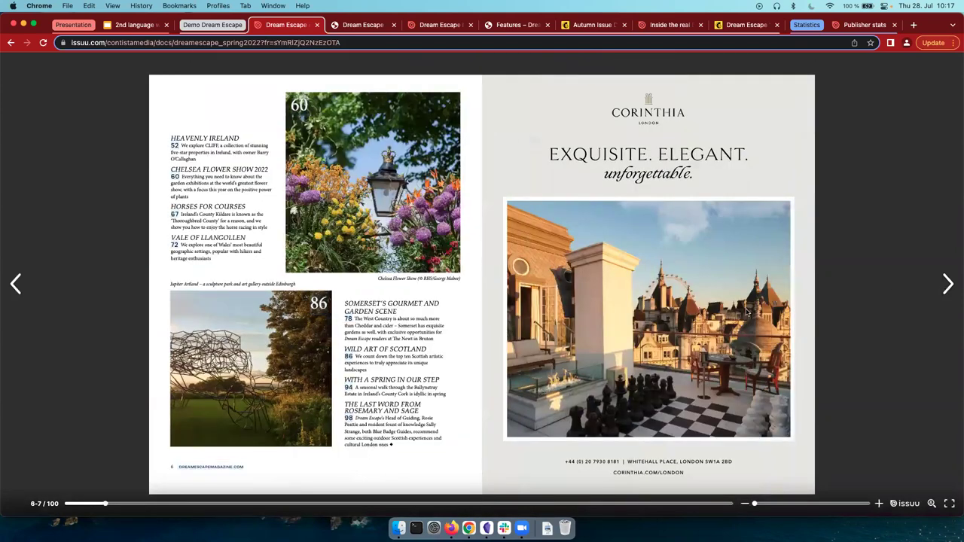
key("Right")
key("Left")
key("Right")
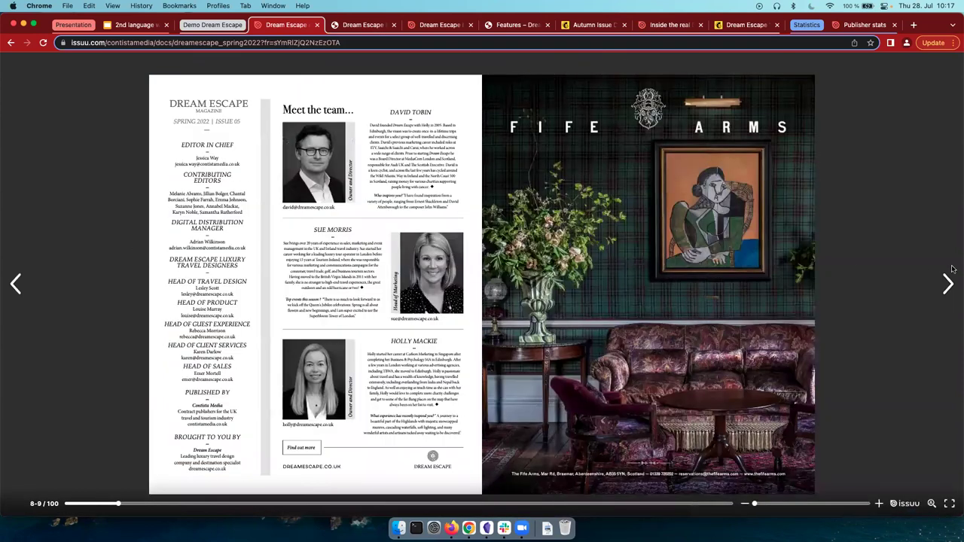
Step: Jump to pages 20-21 of the publication, return to pages 8-9, and zoom the spread in and back out
left_click(198, 504)
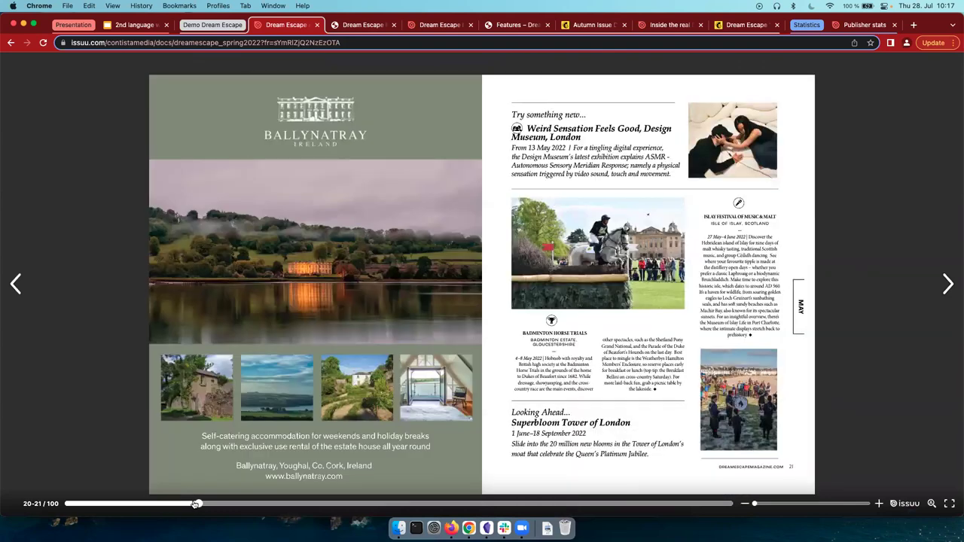
left_click(117, 504)
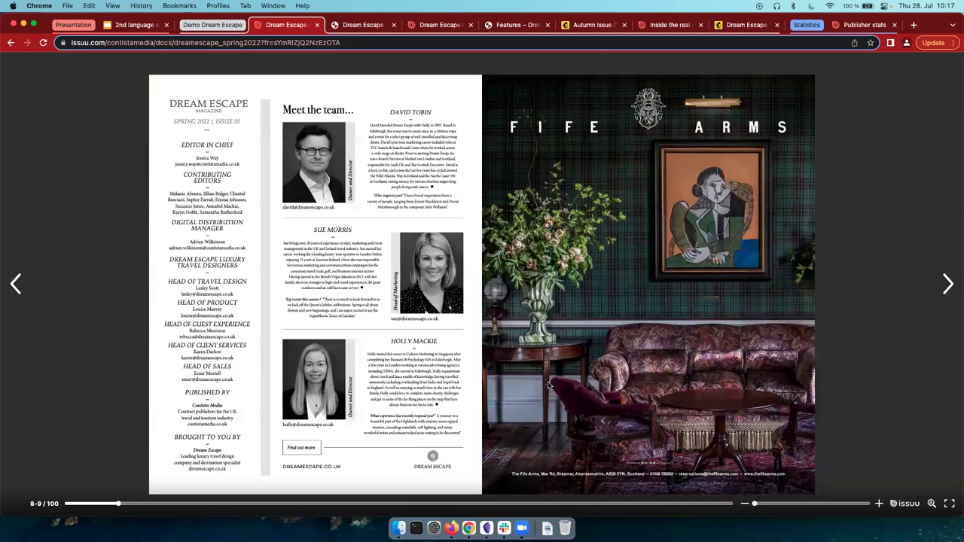
left_click(785, 503)
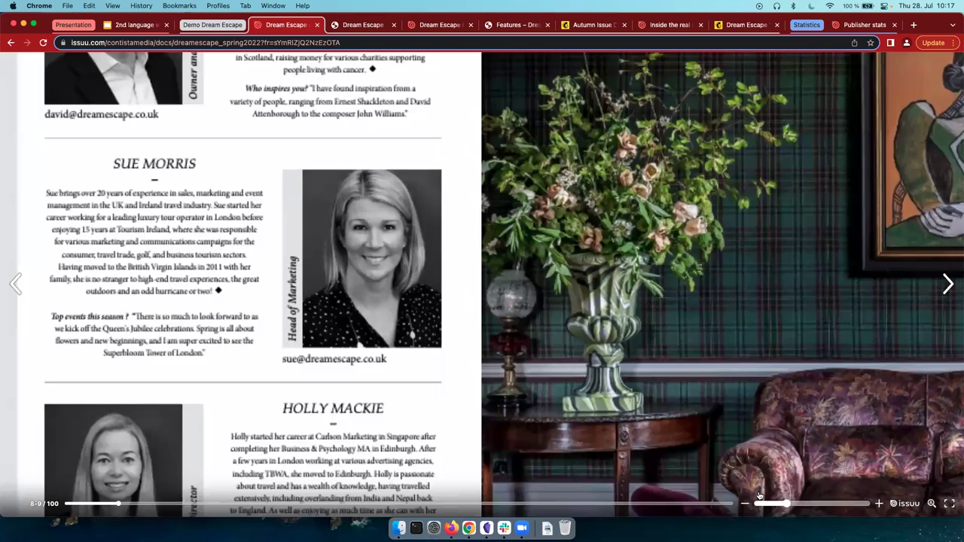
left_click(760, 499)
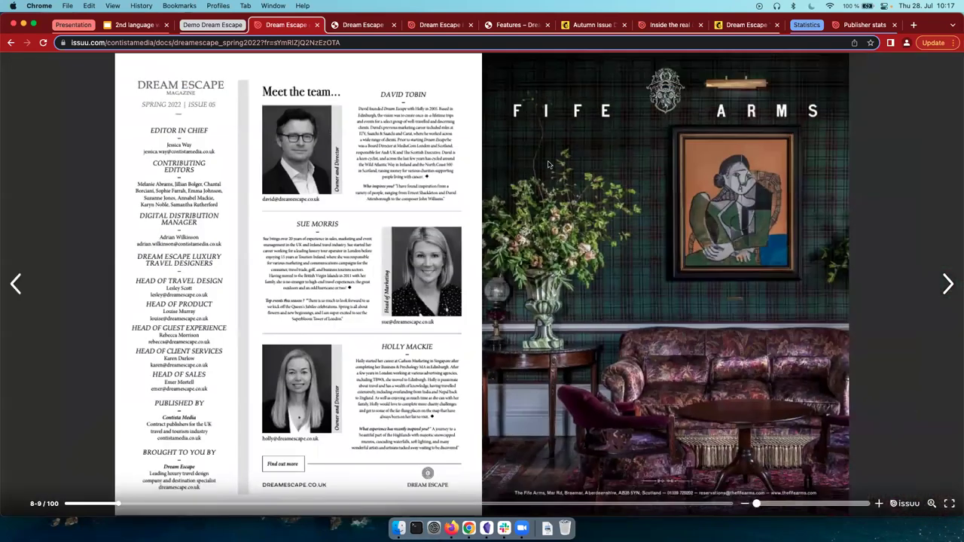
Step: Examine how the Summer 2022 issue is embedded on the Dream Escape Magazine website's Current Issue page, including the content around it
left_click(364, 25)
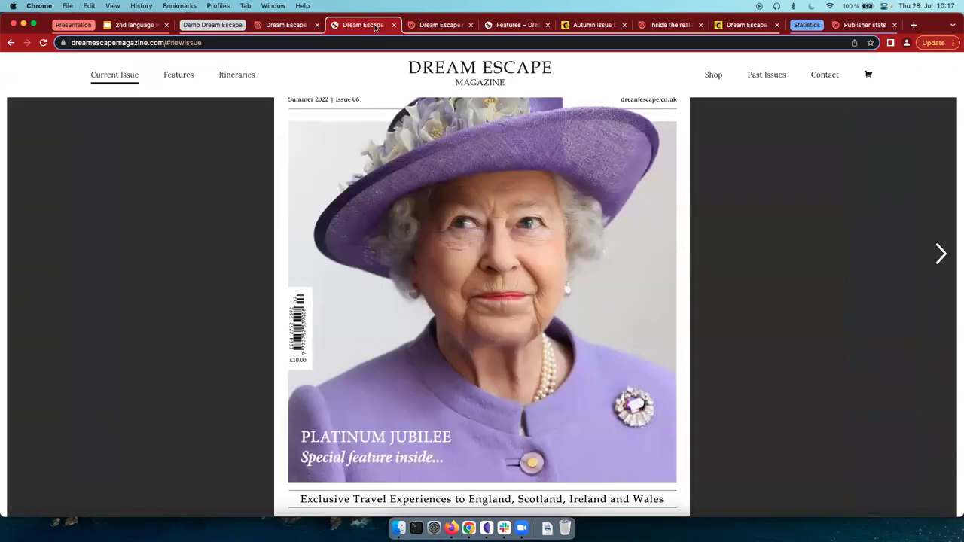
scroll(161, 326, "up", 2)
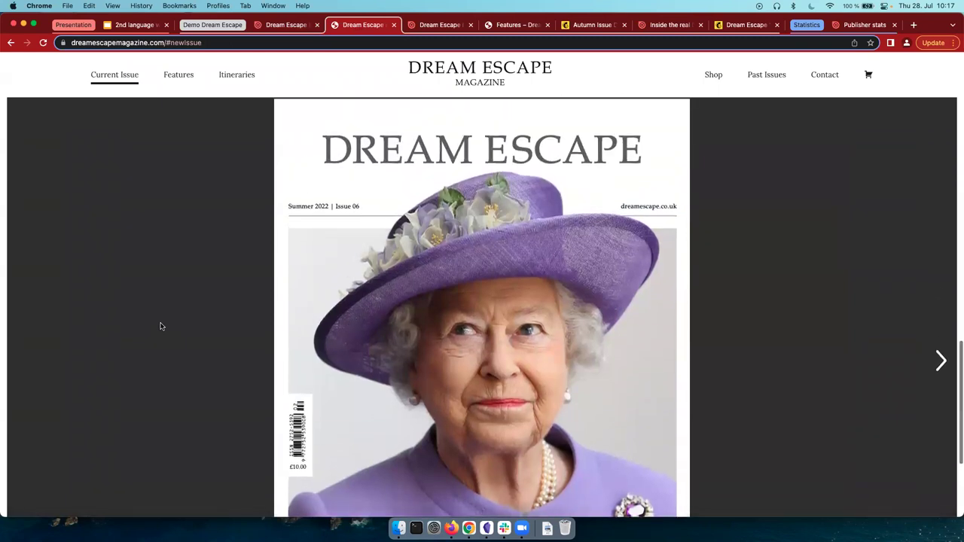
scroll(160, 326, "down", 3)
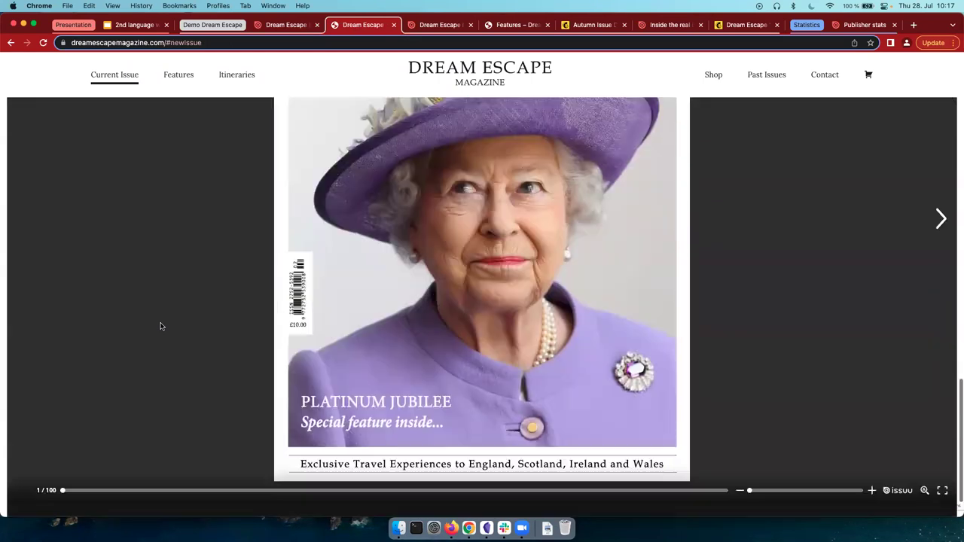
scroll(160, 326, "up", 1)
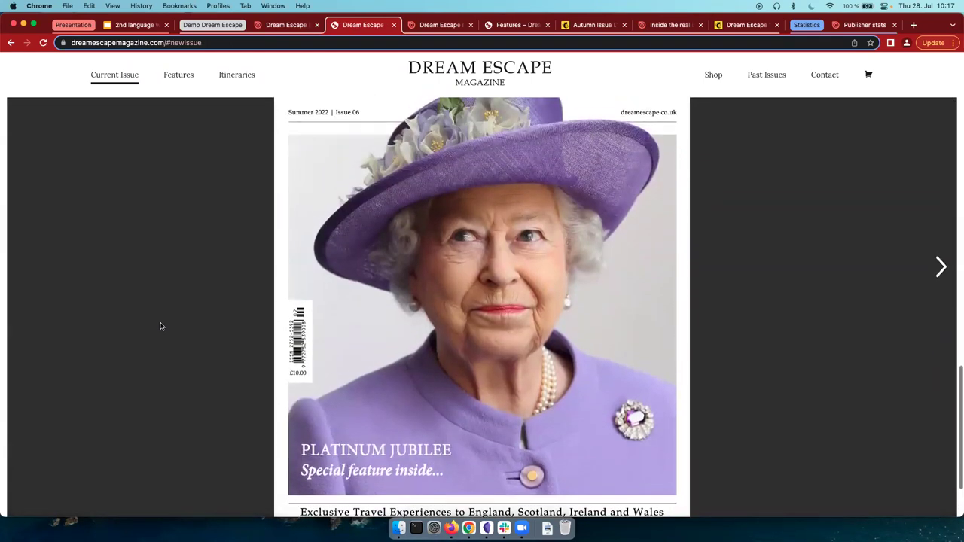
scroll(160, 326, "up", 1)
scroll(160, 326, "up", 1)
scroll(160, 326, "up", 3)
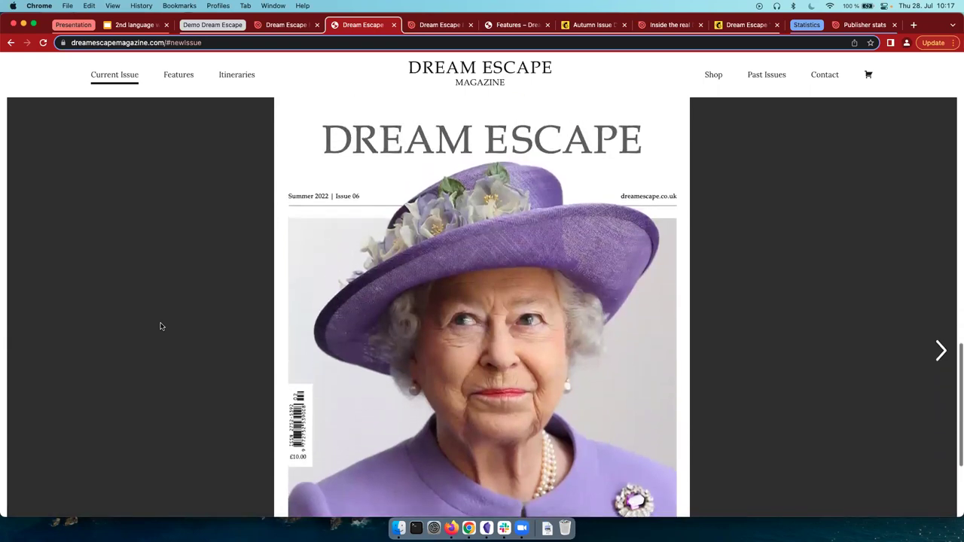
scroll(161, 327, "down", 4)
scroll(160, 326, "down", 4)
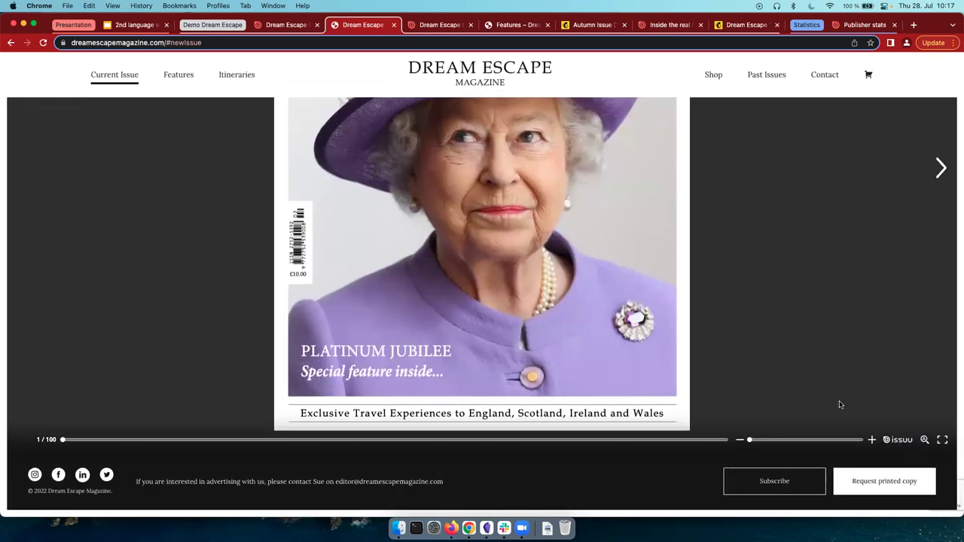
scroll(835, 392, "up", 10)
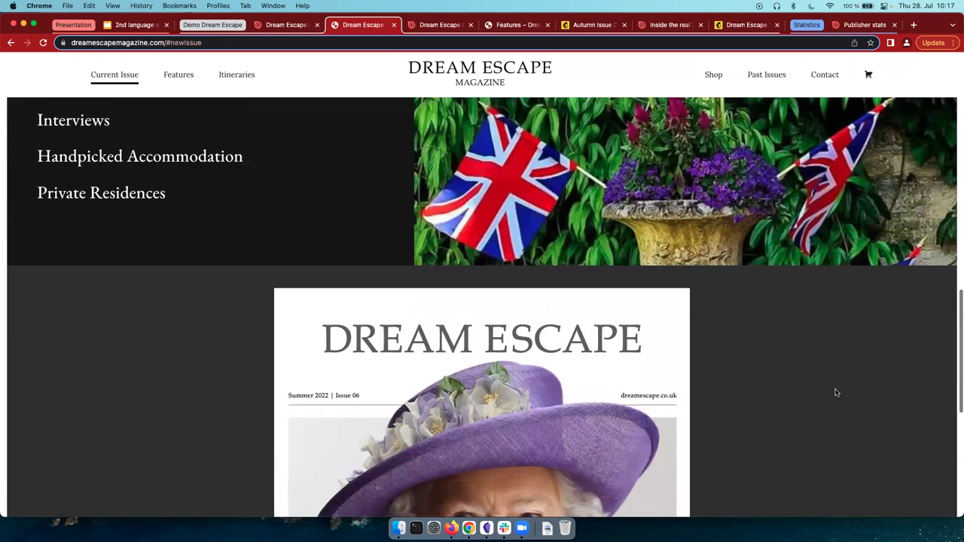
scroll(836, 392, "up", 5)
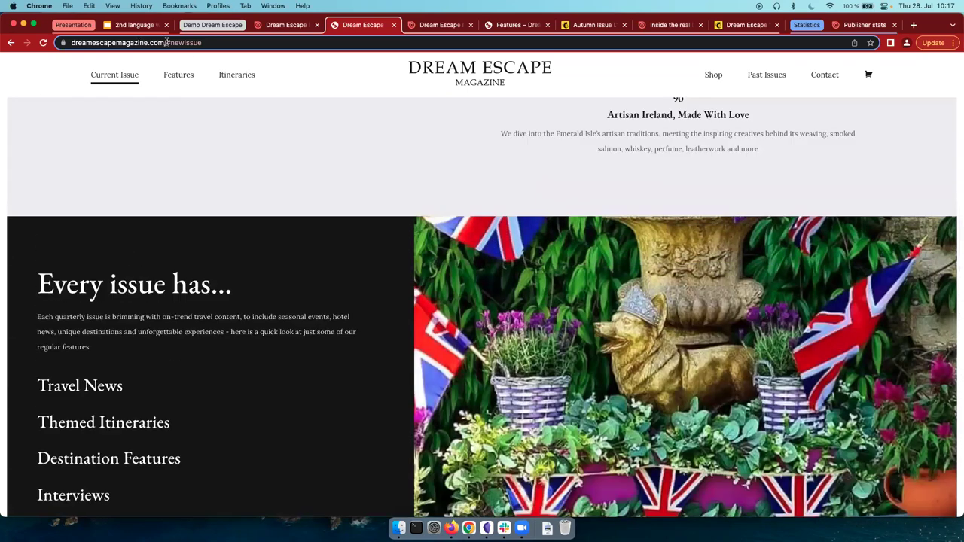
scroll(328, 384, "down", 15)
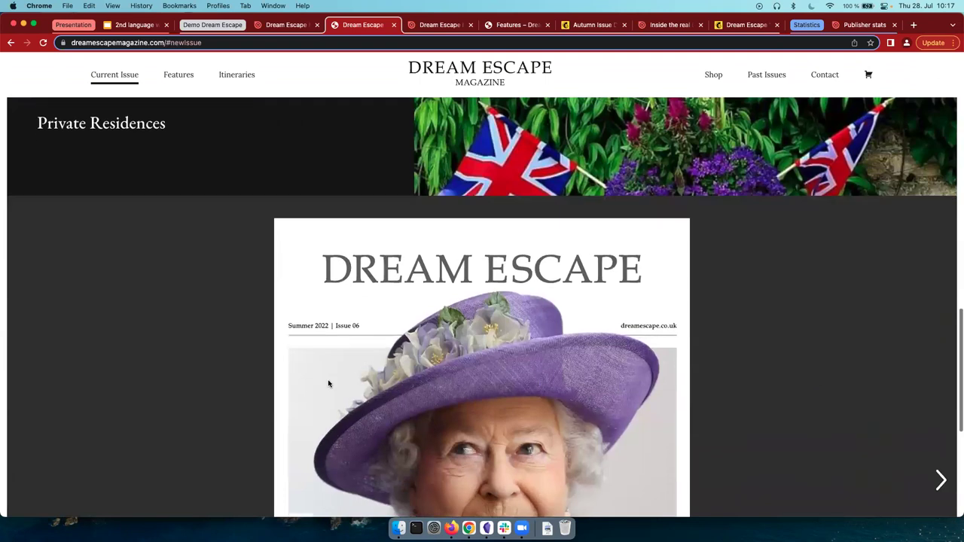
Step: Review the Spring 2022 publication page on Issuu, including its Stories Inside list and the Read more and Similar to sections
left_click(433, 27)
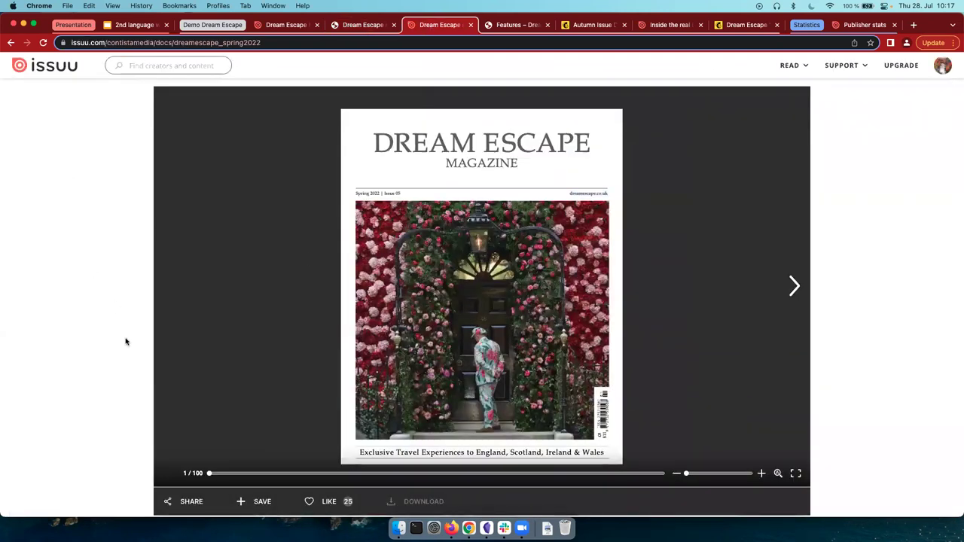
scroll(125, 340, "down", 5)
scroll(126, 342, "up", 5)
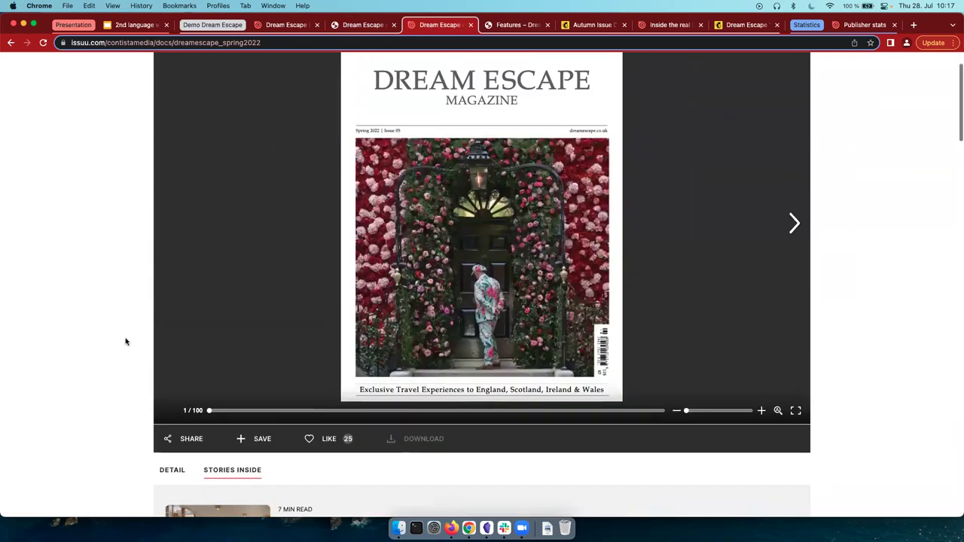
scroll(125, 341, "down", 1)
scroll(125, 341, "down", 8)
scroll(125, 341, "up", 5)
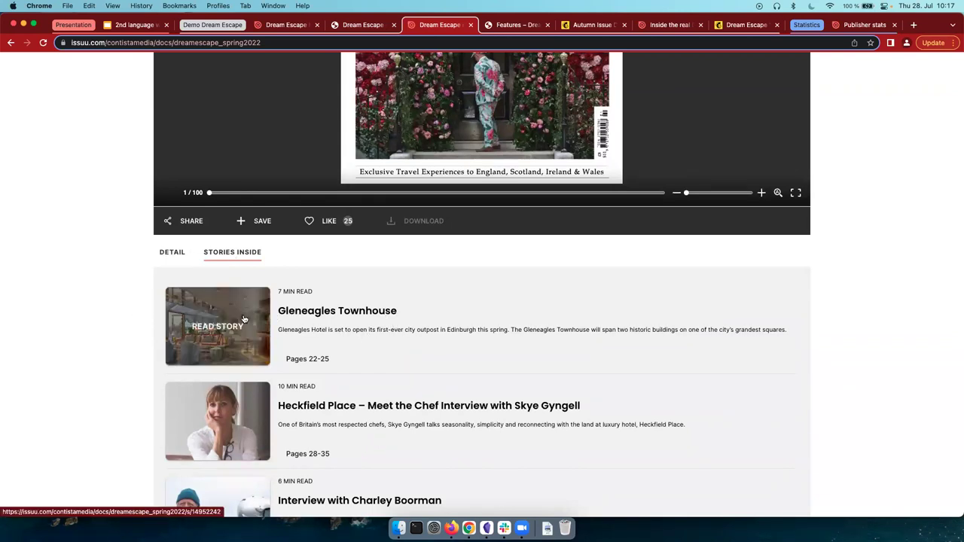
scroll(230, 337, "down", 3)
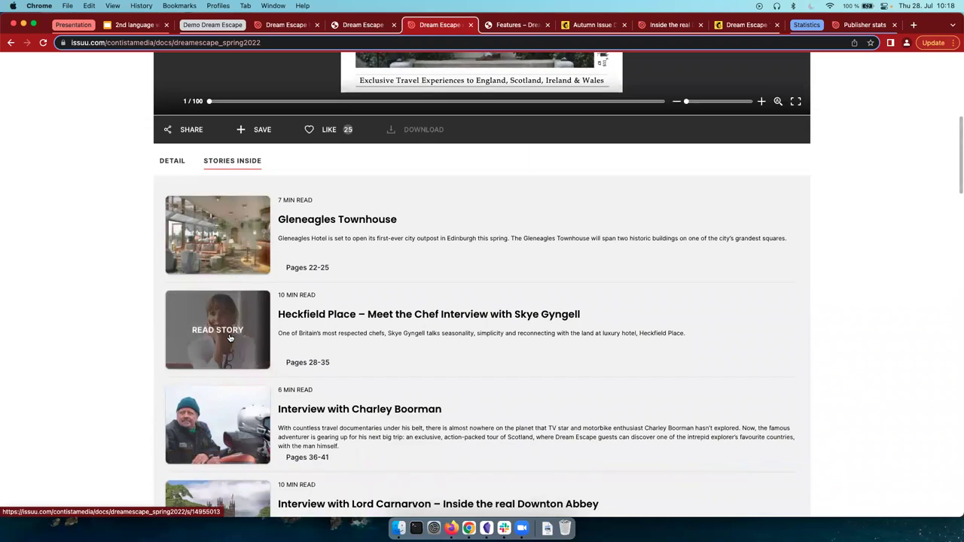
scroll(144, 173, "up", 8)
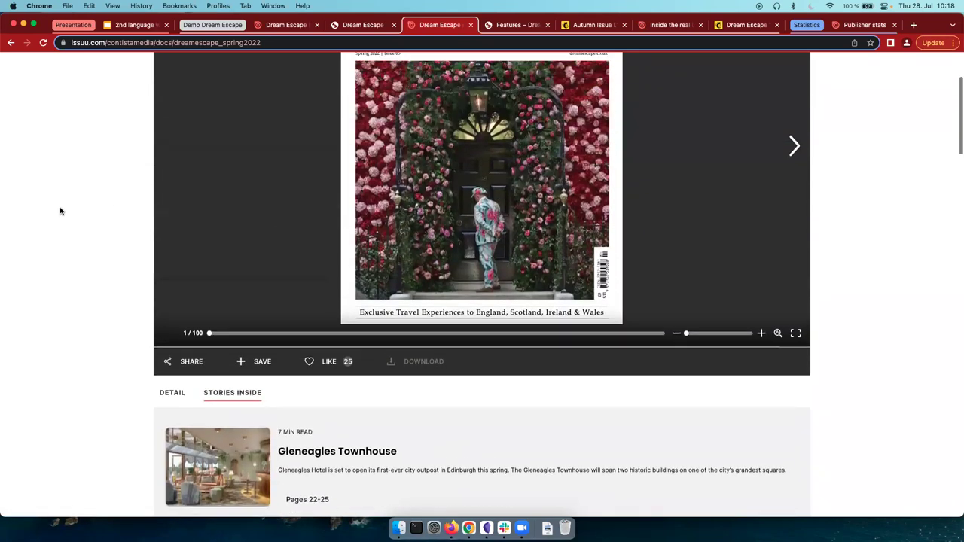
scroll(100, 216, "down", 20)
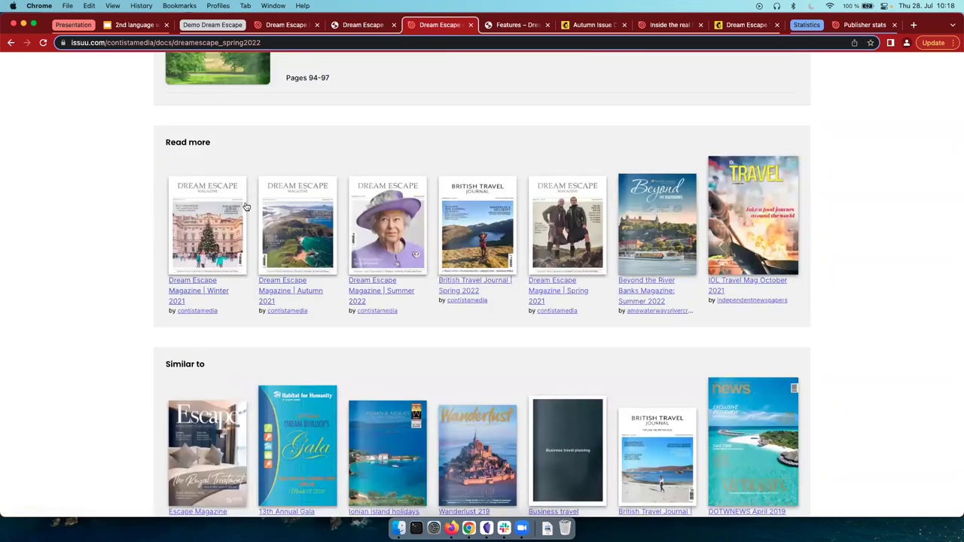
scroll(475, 422, "down", 5)
scroll(454, 328, "up", 20)
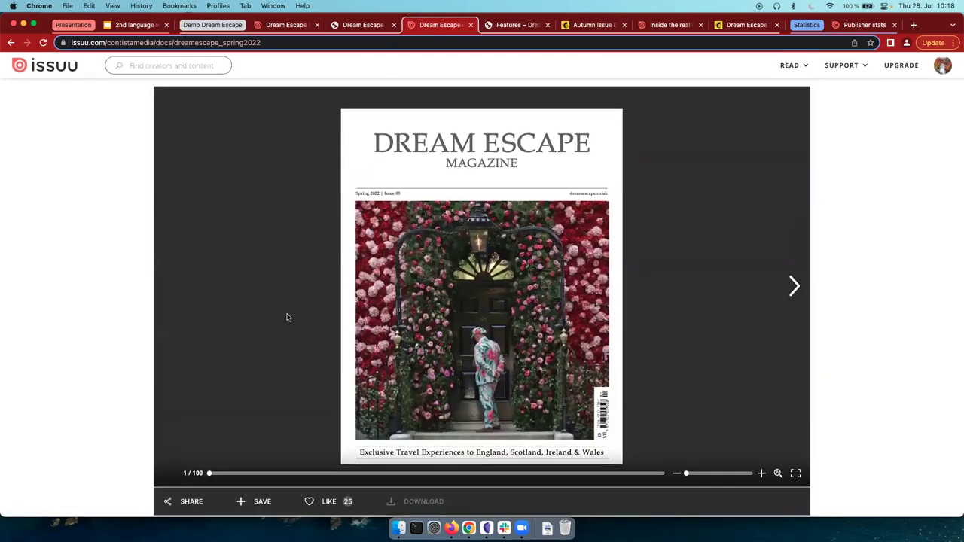
Step: Flip through the Spring 2022 publication in the Issuu reader to pages 8-9, and page back to the Welcome spread
left_click(674, 310)
left_click(674, 316)
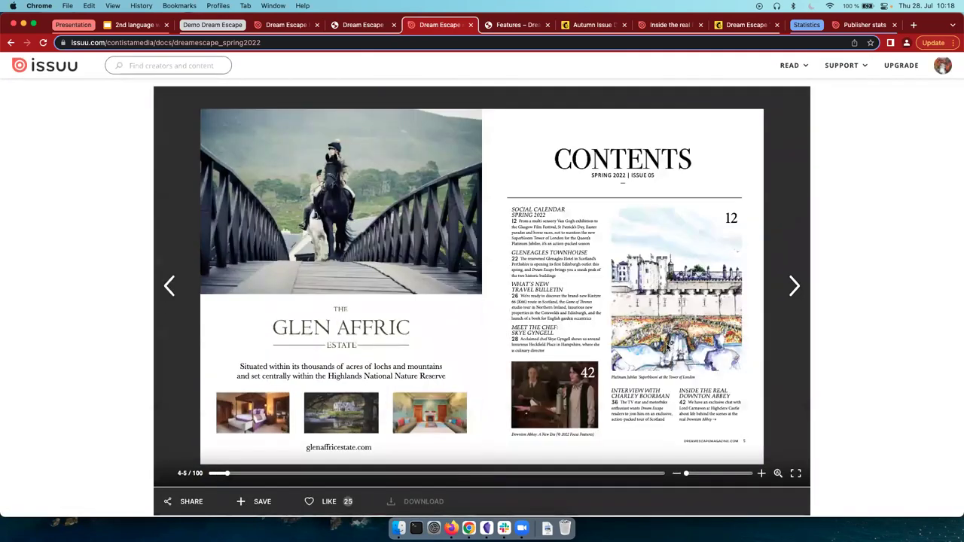
left_click(668, 345)
left_click(666, 346)
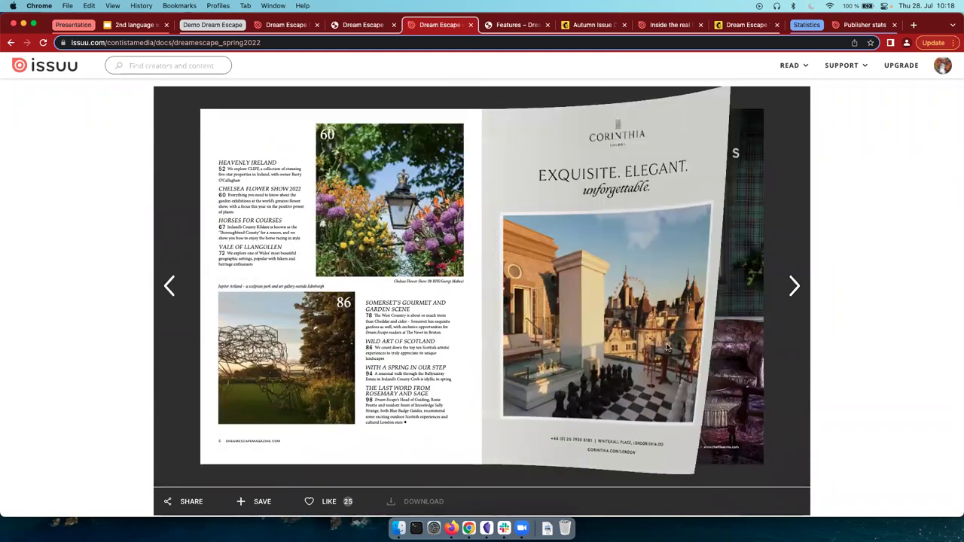
key("Left")
key("Left")
key("Left")
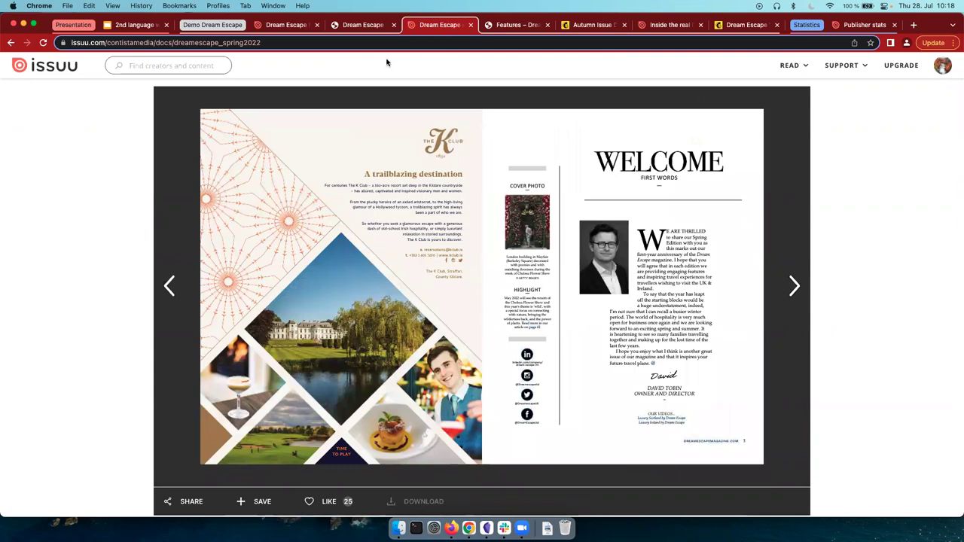
Step: Switch to the Dream Escape Magazine Features page and look over its article tiles from the header down
left_click(517, 25)
scroll(404, 299, "up", 2)
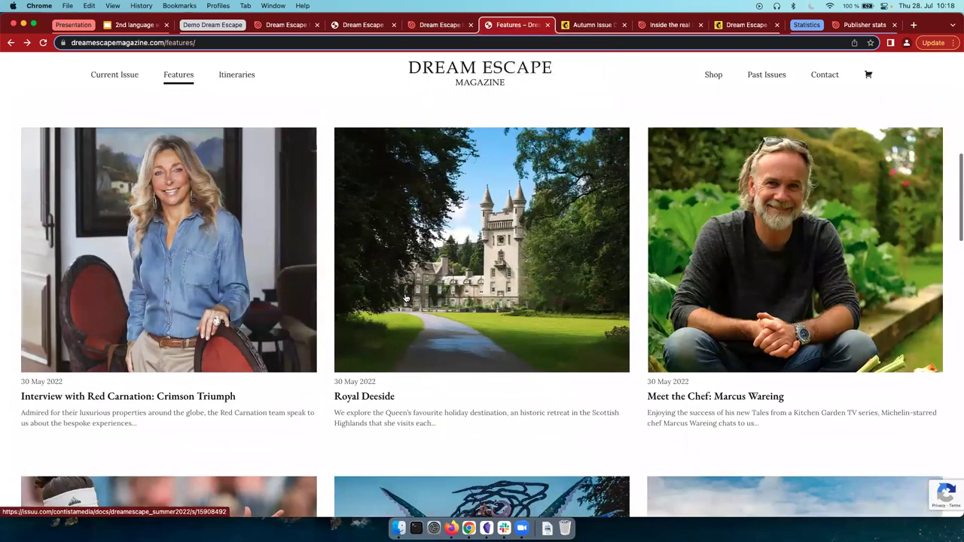
scroll(404, 299, "up", 7)
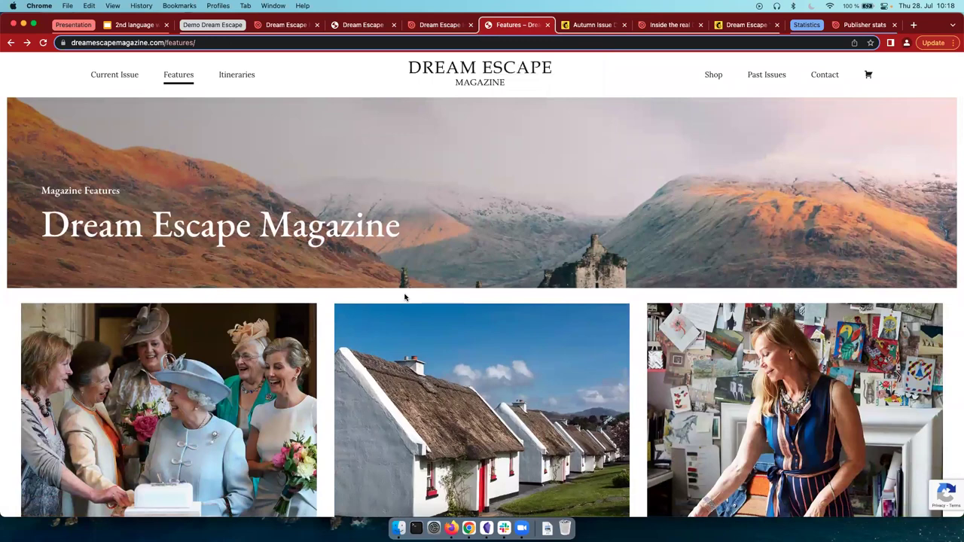
scroll(405, 298, "down", 3)
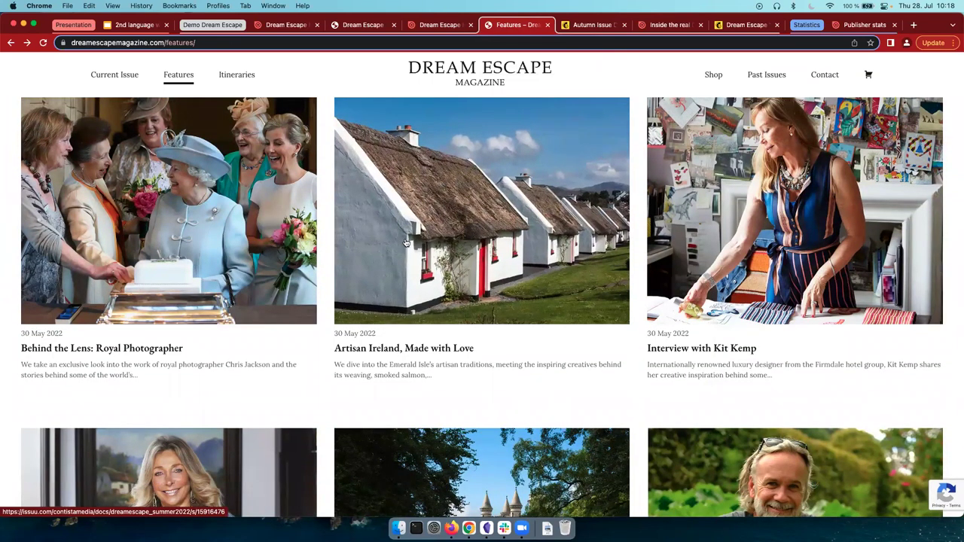
Step: Open the Royal Deeside story from the Features page and view the beginning of its article text
scroll(423, 279, "down", 3)
left_click(427, 272)
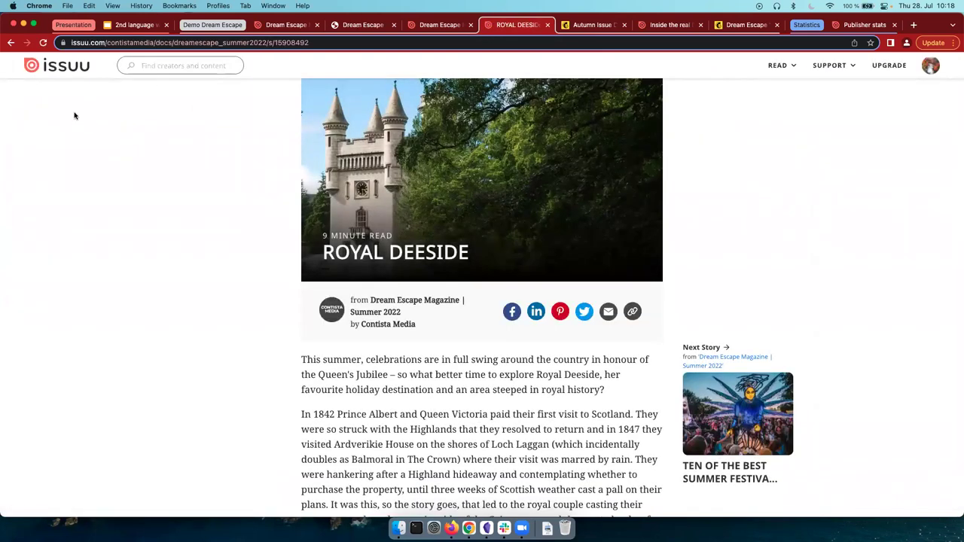
scroll(272, 304, "down", 10)
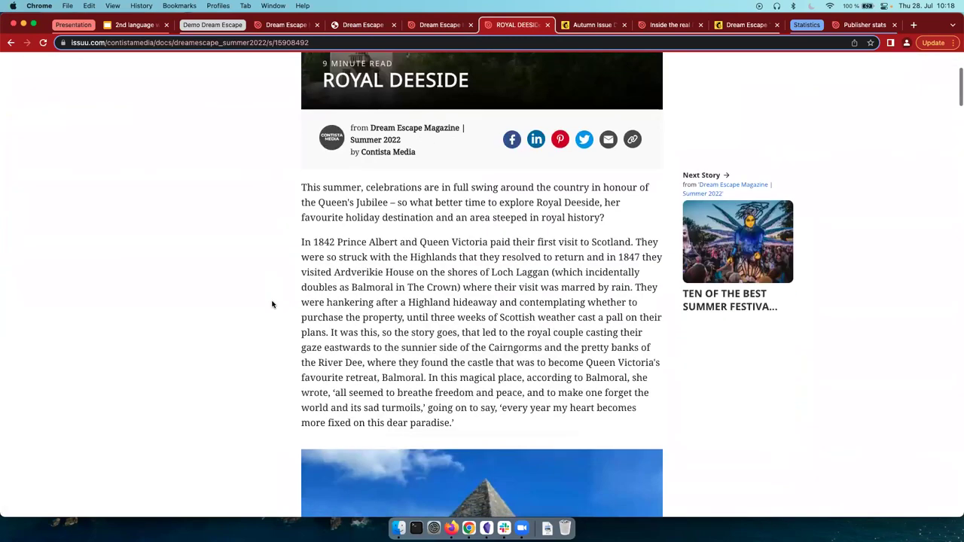
Step: Skim the Royal Deeside story's text and photos, and return to its title image
scroll(273, 304, "down", 7)
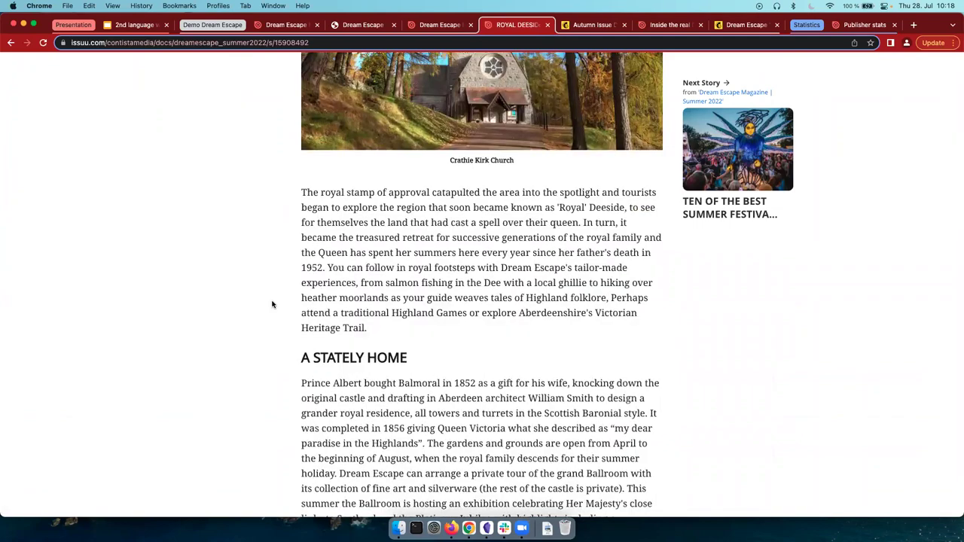
scroll(273, 304, "down", 12)
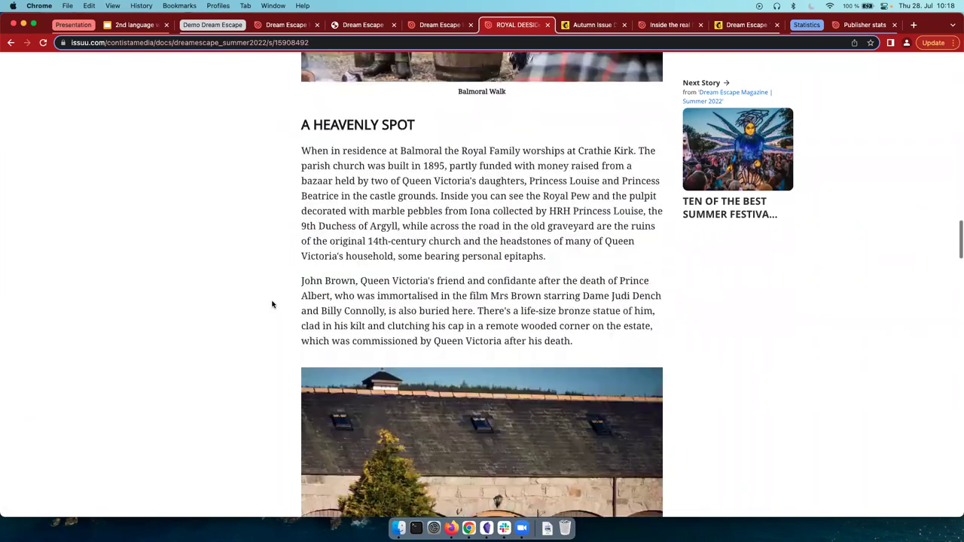
scroll(273, 304, "down", 12)
scroll(272, 304, "down", 12)
scroll(273, 304, "up", 15)
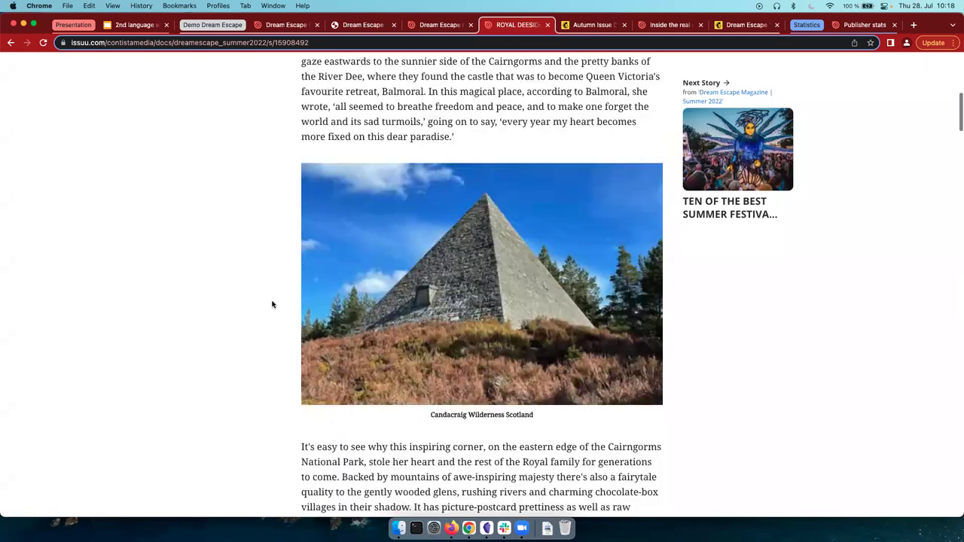
scroll(273, 305, "up", 10)
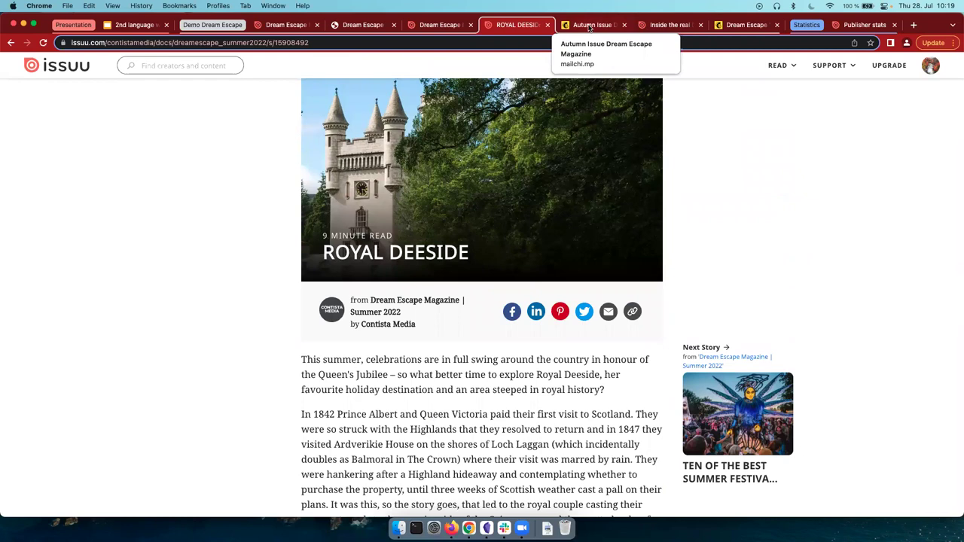
Step: Switch to the Autumn issue newsletter on Mailchimp and look over its introduction and Issue Highlights article links
left_click(589, 28)
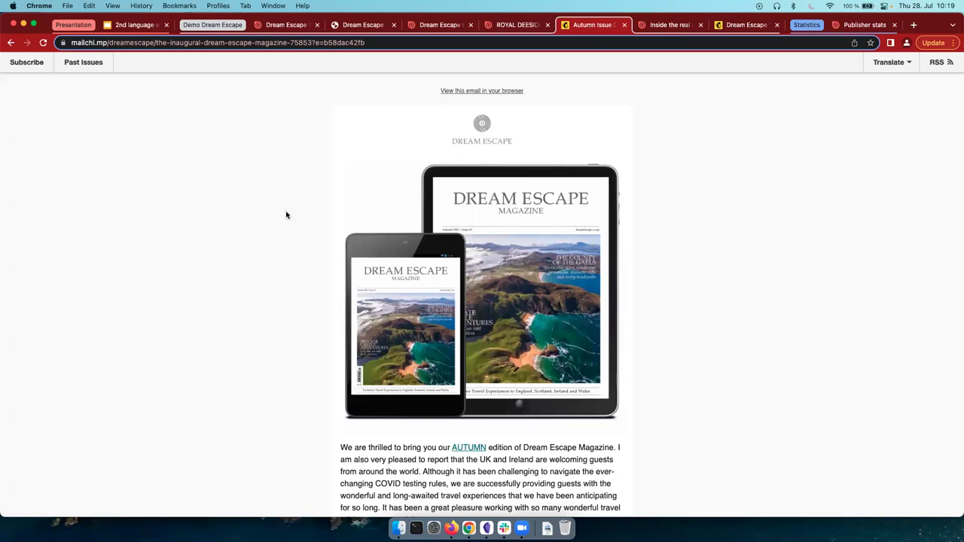
scroll(286, 216, "down", 5)
scroll(286, 215, "up", 5)
scroll(285, 212, "down", 1)
scroll(284, 212, "down", 13)
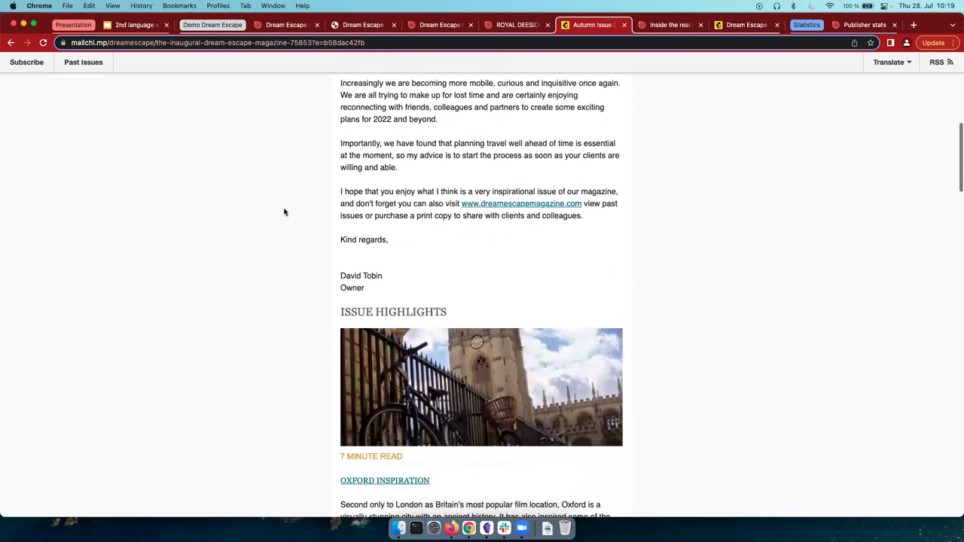
scroll(473, 385, "down", 5)
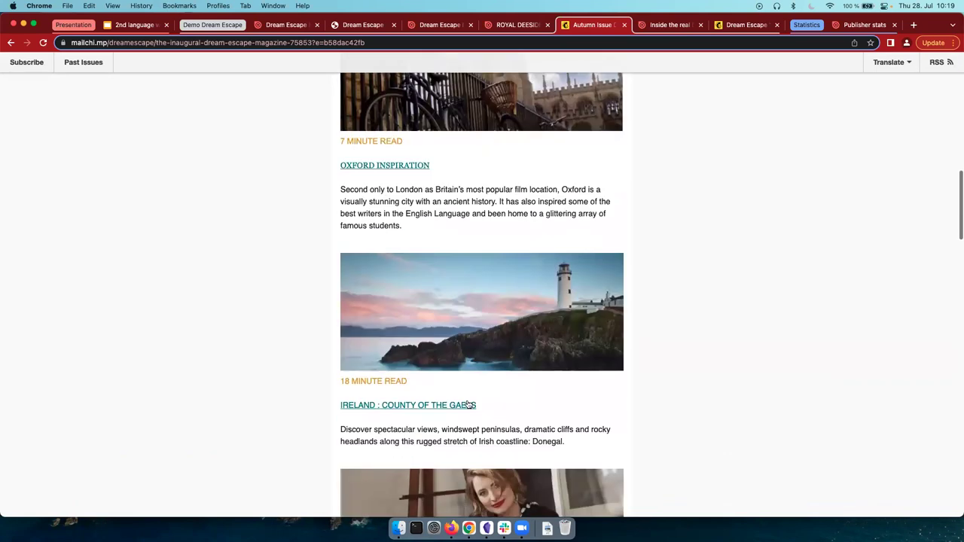
Step: Open the Ireland: County of the Gaels story from the newsletter, skim its beginning, and close it
left_click(393, 410)
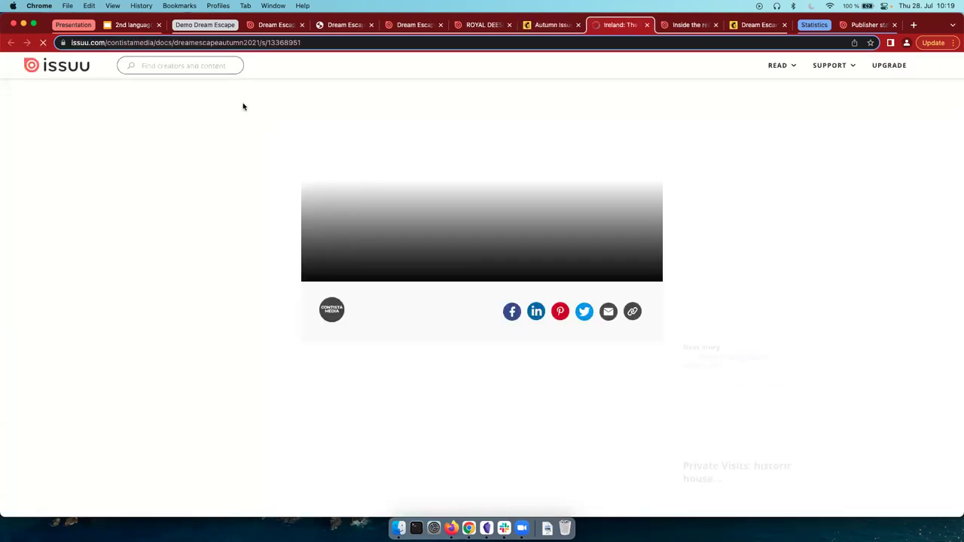
scroll(442, 248, "down", 10)
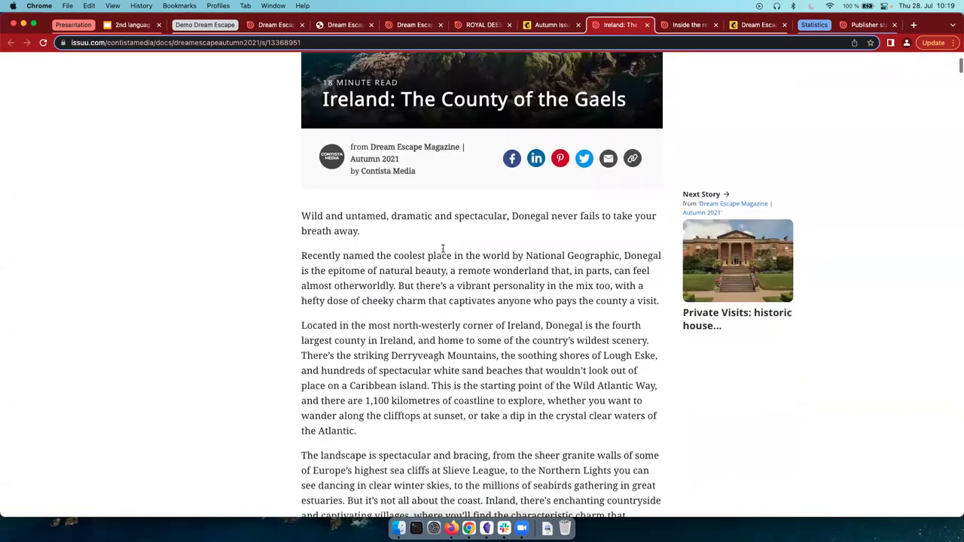
scroll(442, 248, "down", 4)
scroll(444, 252, "up", 14)
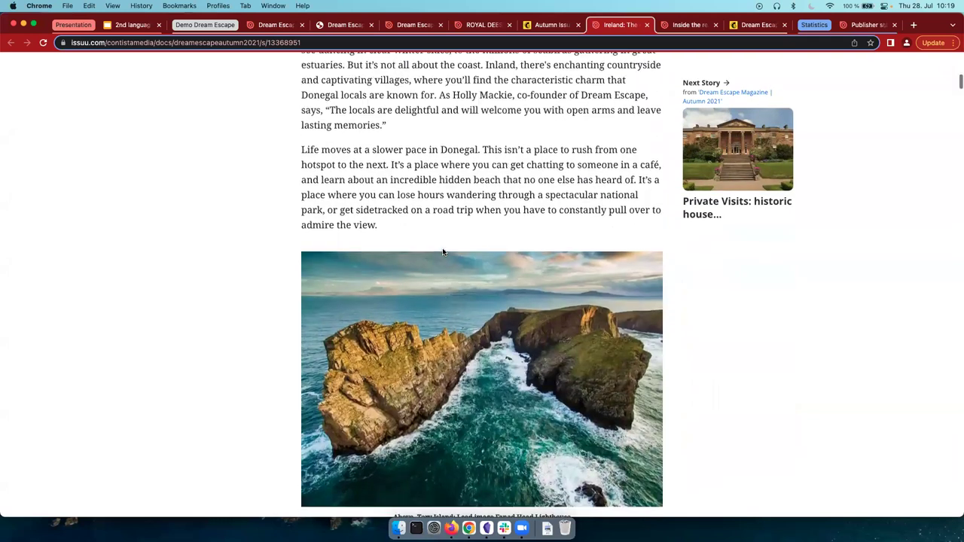
key("super+w")
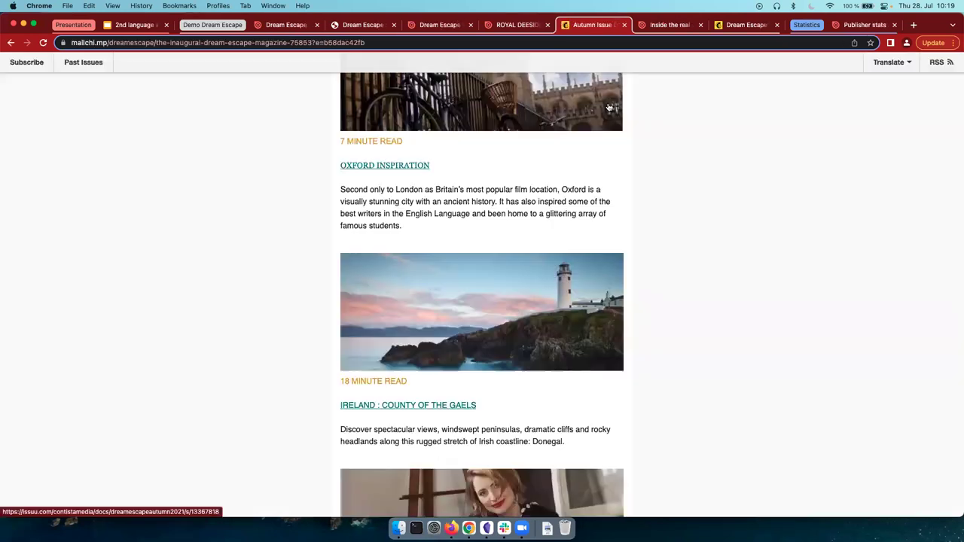
Step: Switch to the Dream Escape Magazine Spring 2022 visual story, highlight its web address, and play the story
left_click(662, 25)
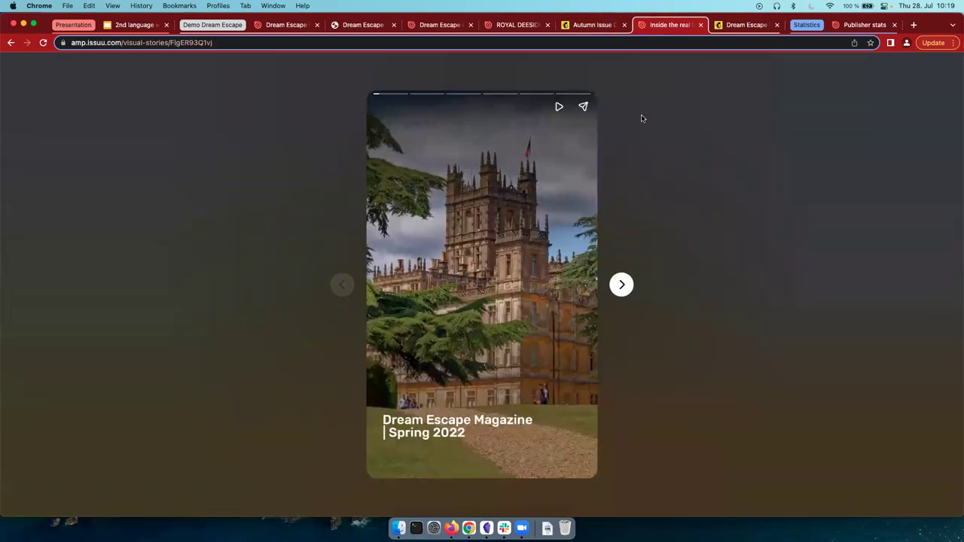
left_click_drag(68, 43, 263, 47)
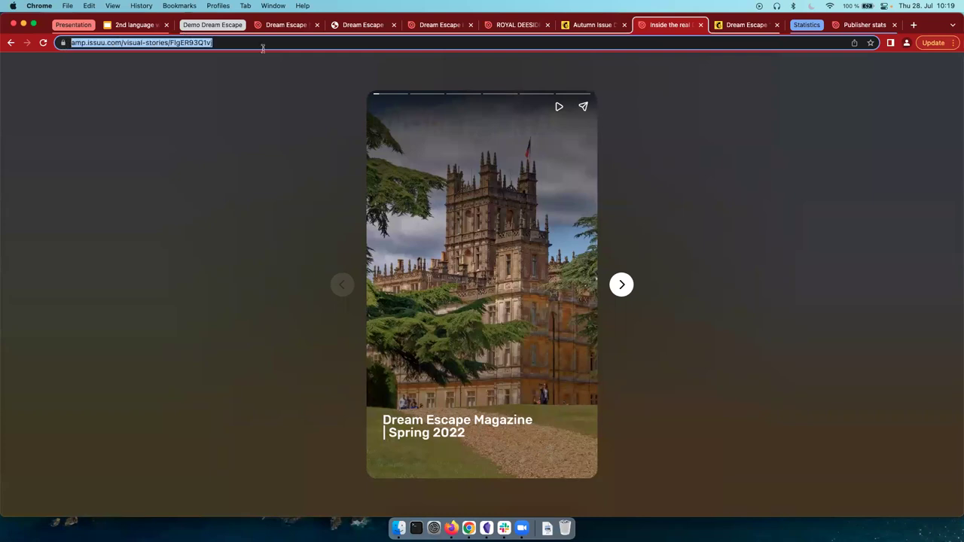
left_click(276, 122)
left_click(559, 106)
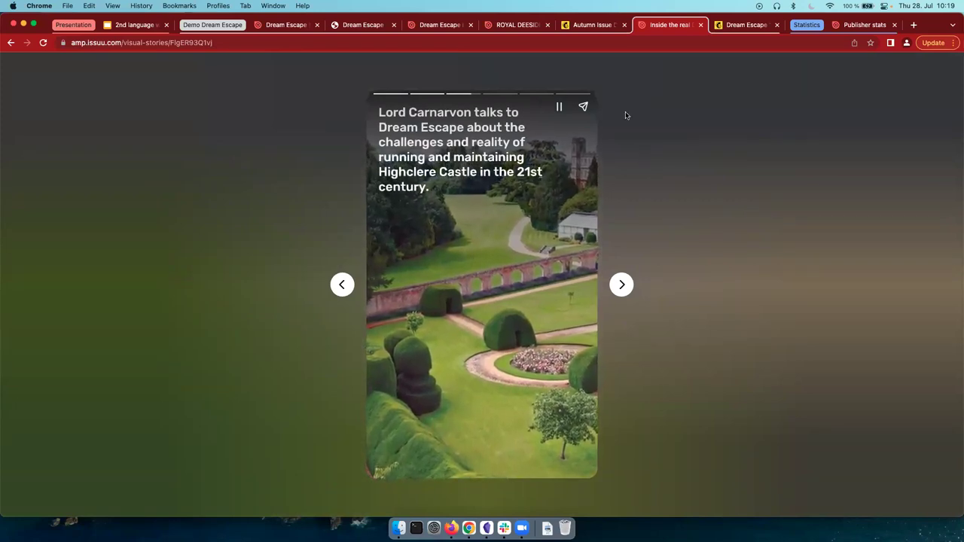
Step: View the sharing options of the Spring 2022 visual story and close them
left_click(585, 108)
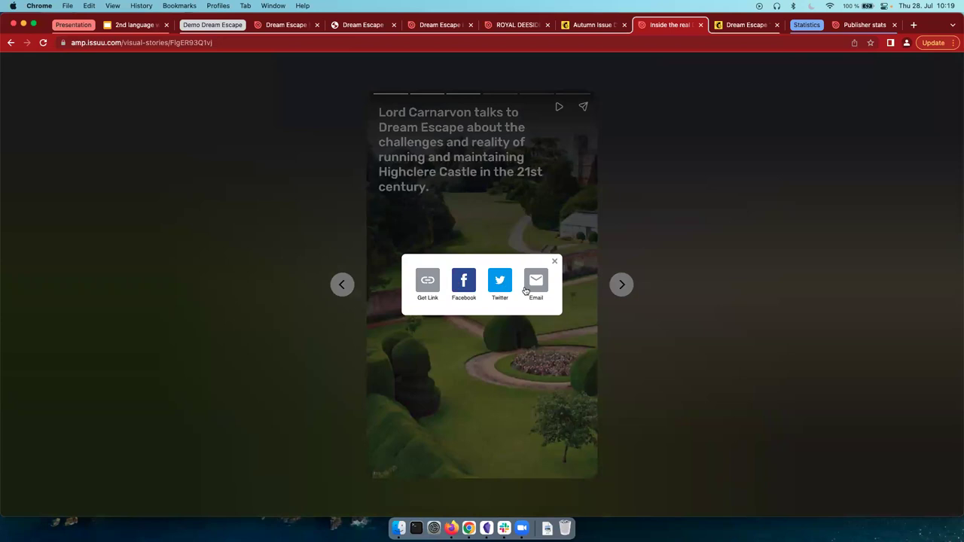
left_click(554, 262)
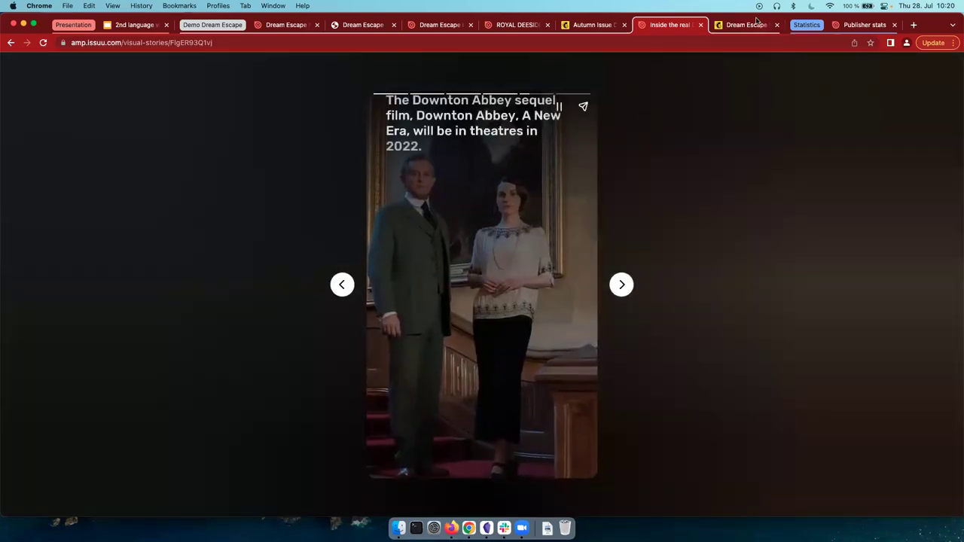
left_click(558, 107)
Step: Switch to the Spring Edition newsletter and view the animated magazine preview above its introduction
left_click(746, 25)
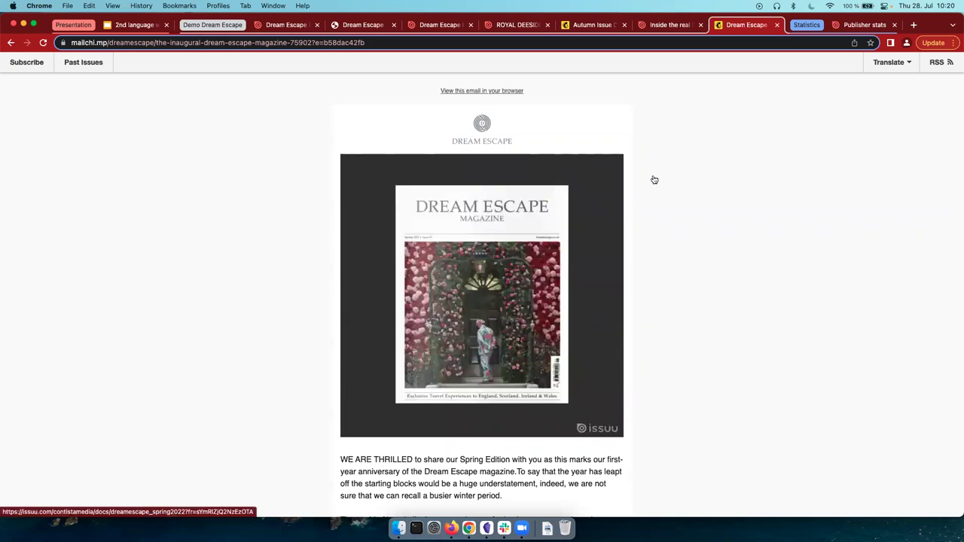
scroll(652, 178, "down", 10)
scroll(608, 191, "up", 10)
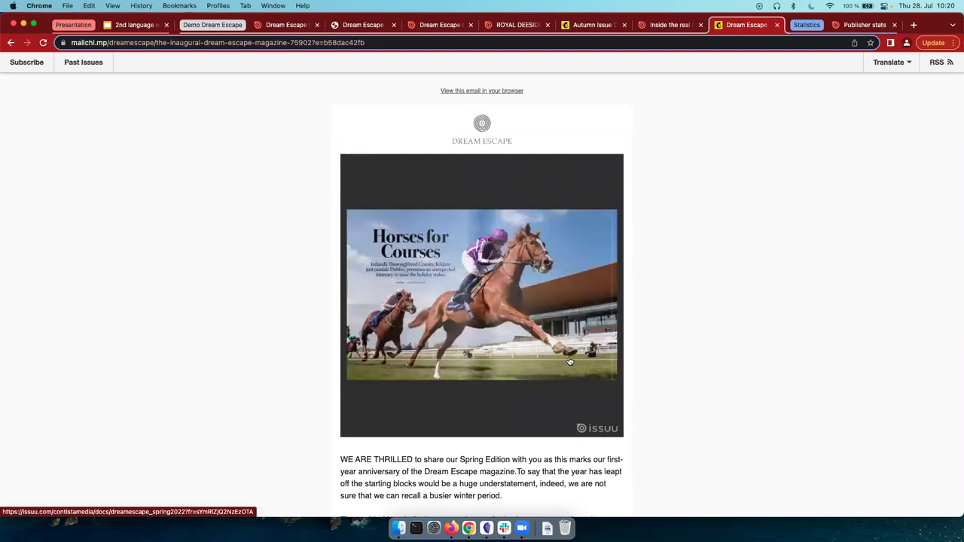
Step: Look through the Spring newsletter's Issue Highlights down to the Wild Art of Scotland article link
scroll(569, 362, "down", 5)
scroll(569, 361, "down", 3)
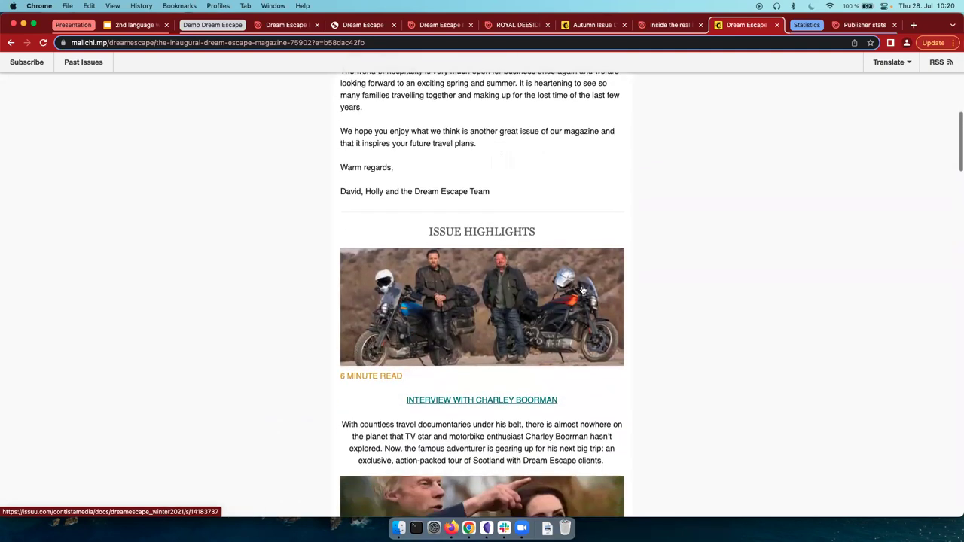
scroll(584, 285, "down", 2)
scroll(584, 285, "down", 3)
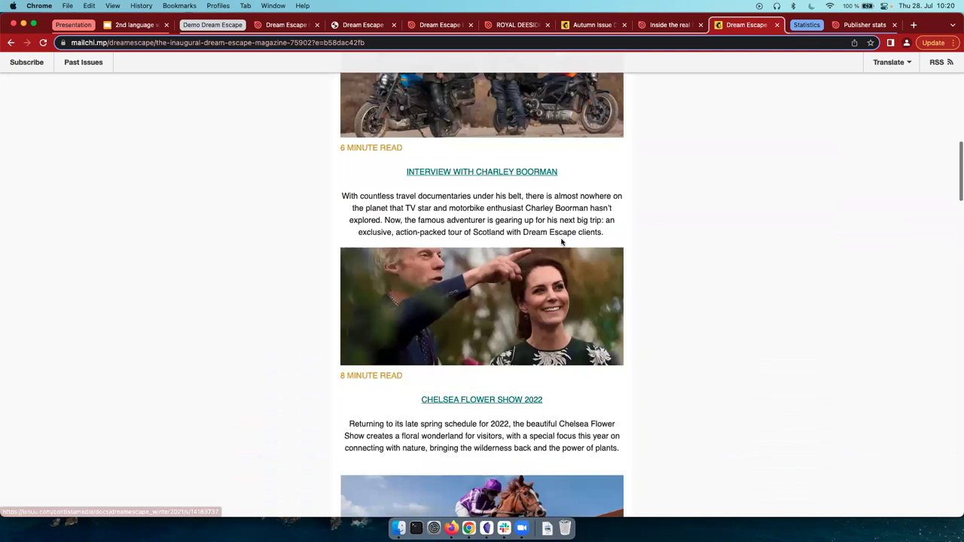
scroll(484, 323, "down", 10)
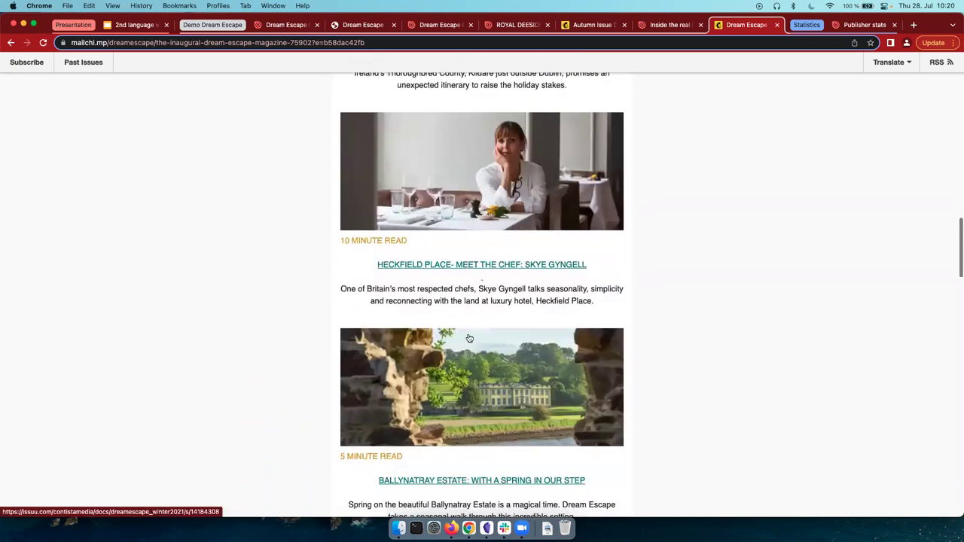
scroll(469, 338, "down", 8)
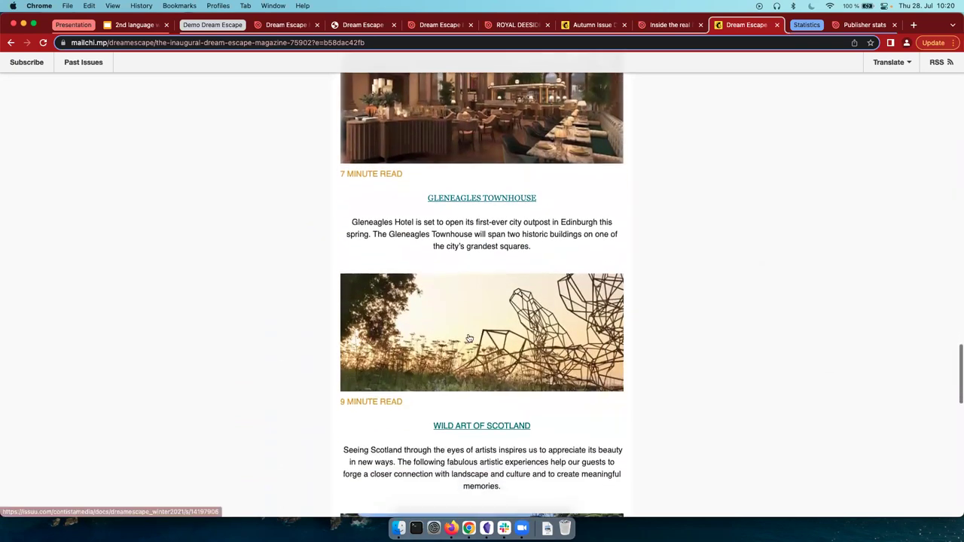
Step: Open the Wild Art of Scotland story, close it, and return through the newsletter to its animated magazine preview
left_click(479, 427)
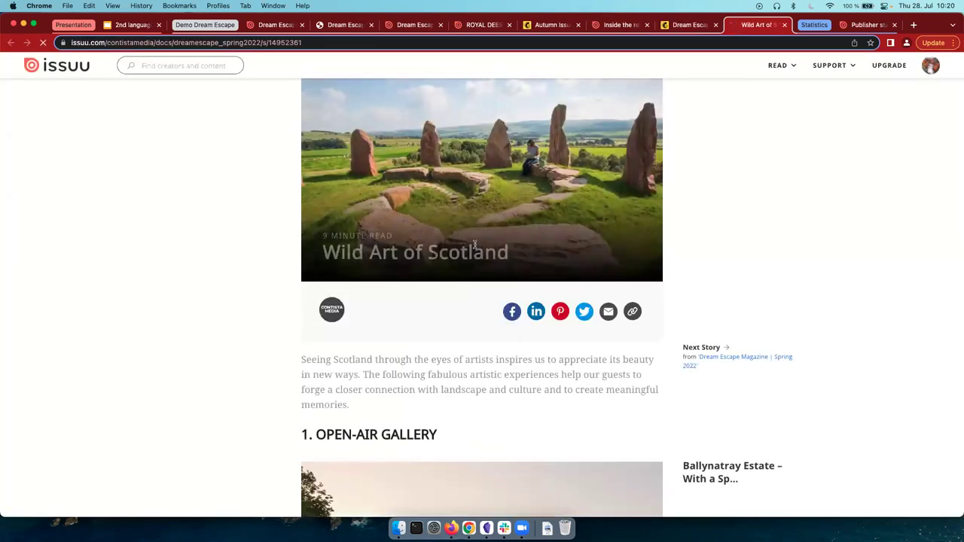
left_click(784, 25)
scroll(497, 299, "down", 3)
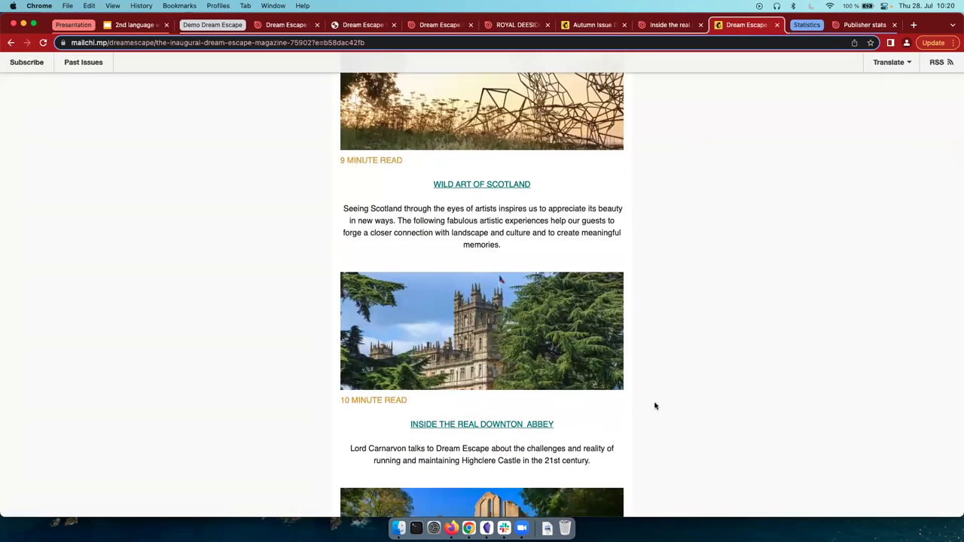
scroll(478, 191, "up", 20)
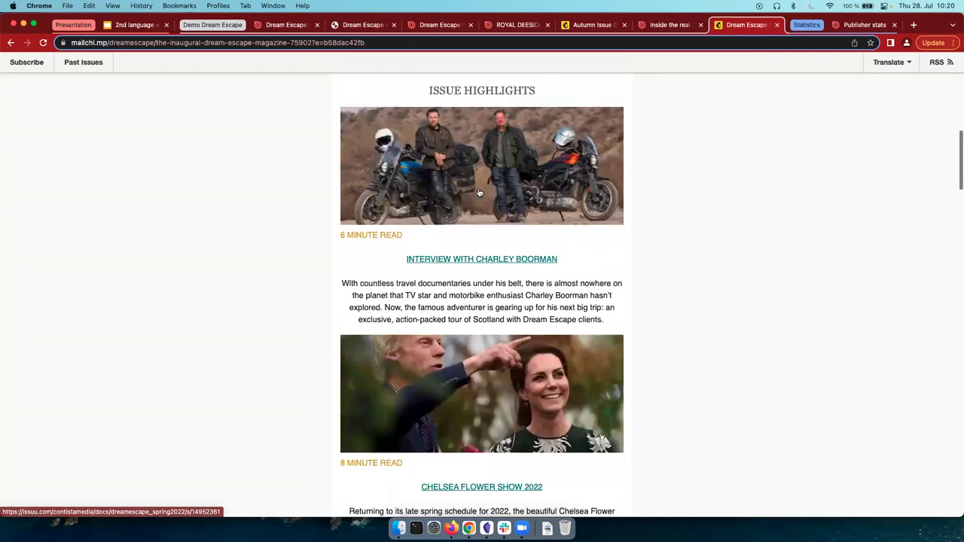
scroll(479, 193, "up", 3)
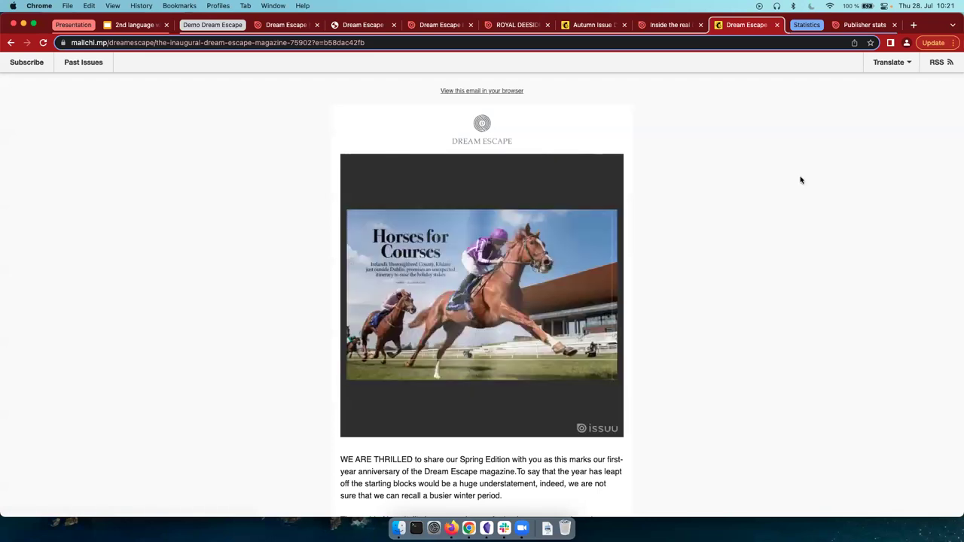
Step: Switch to the Issuu publisher statistics and examine the daily reads chart for all publications over the last 30 days
left_click(851, 26)
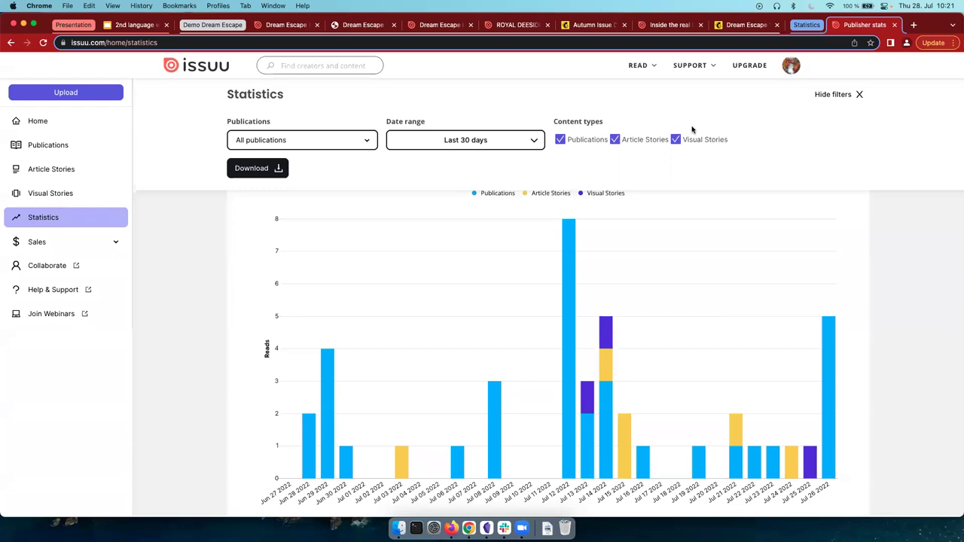
left_click(792, 68)
left_click(883, 221)
scroll(212, 269, "down", 2)
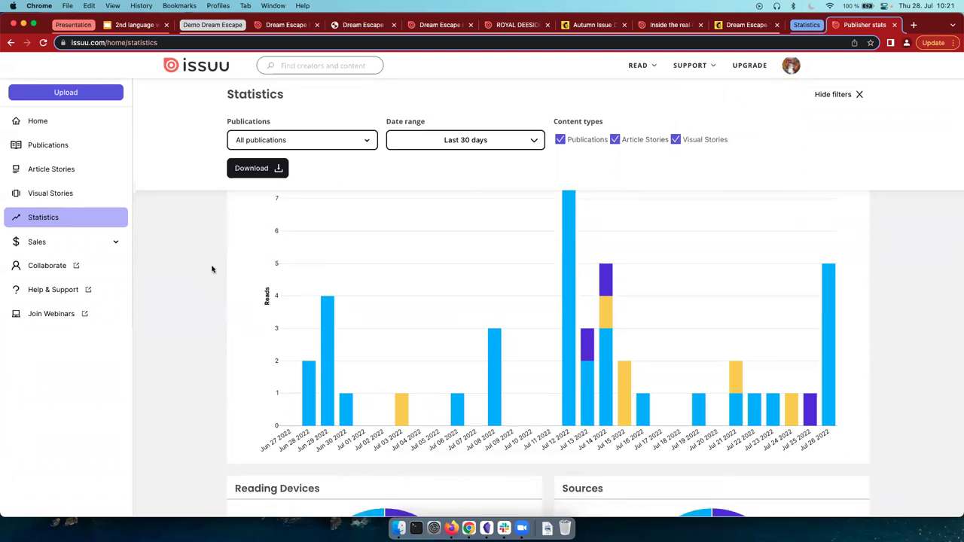
scroll(212, 269, "up", 1)
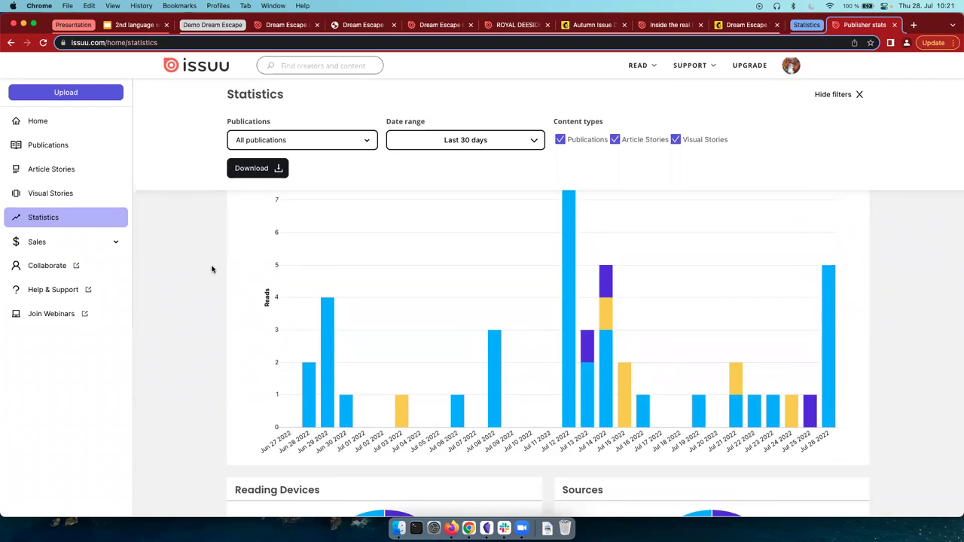
Step: Examine the desktop and phone shares in the Reading Devices chart and the Issuu.com share in the Sources chart
scroll(212, 269, "down", 5)
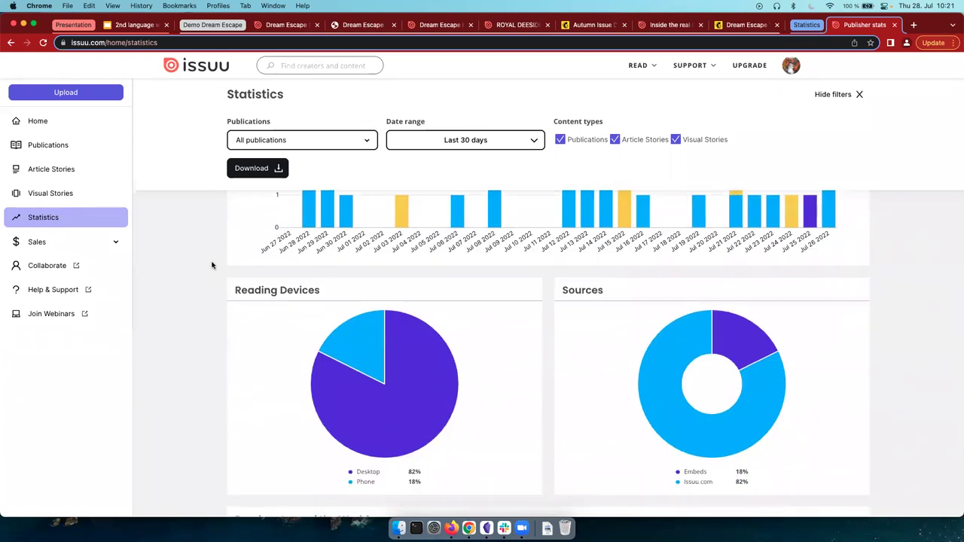
scroll(211, 266, "down", 1)
mouse_move(415, 349)
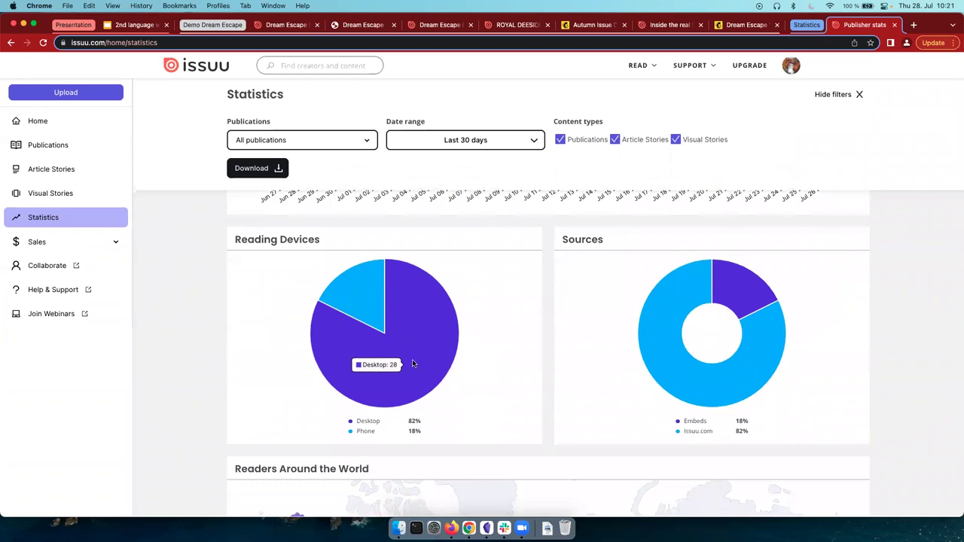
mouse_move(376, 308)
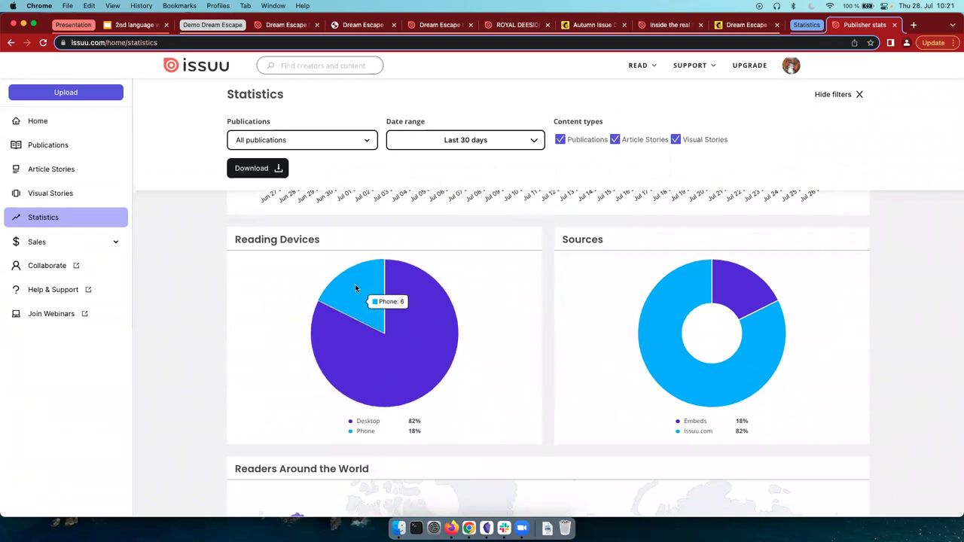
mouse_move(409, 306)
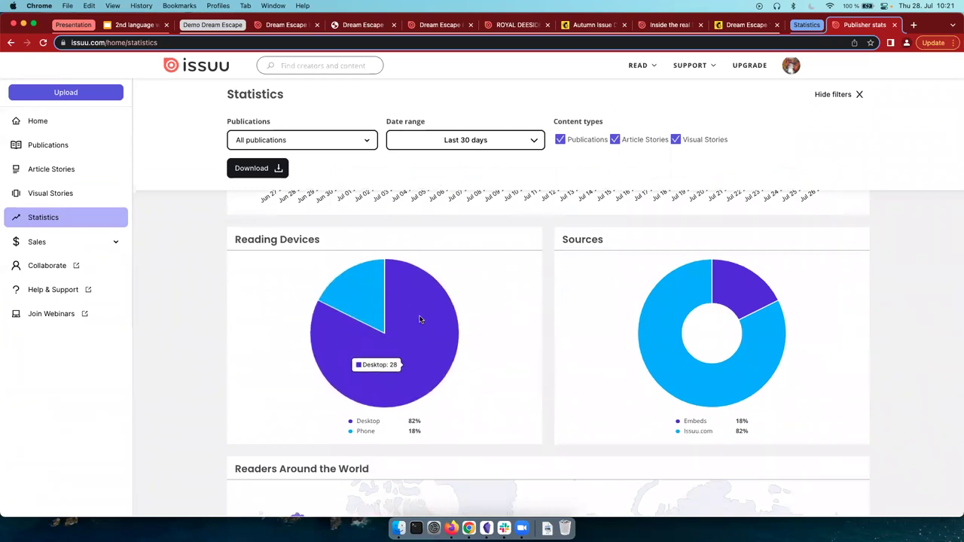
mouse_move(370, 280)
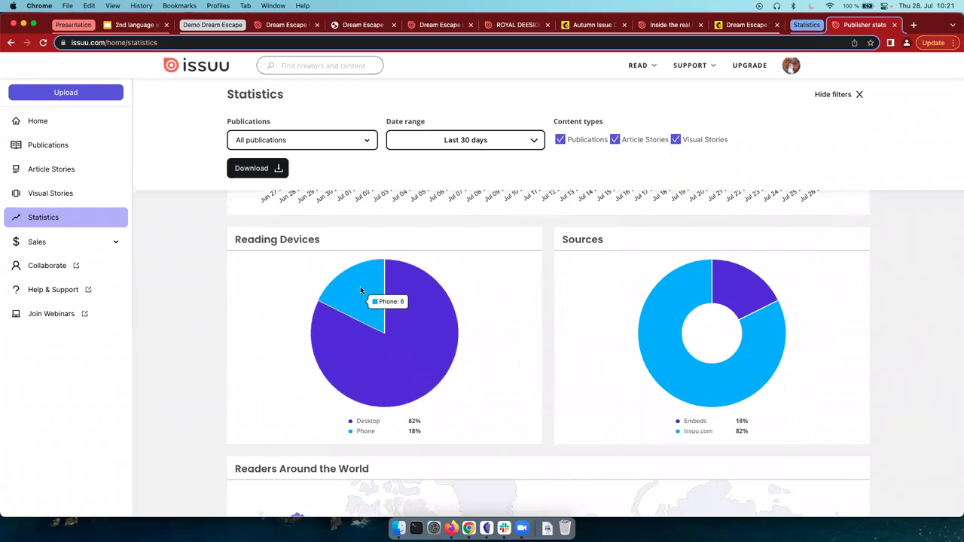
mouse_move(674, 319)
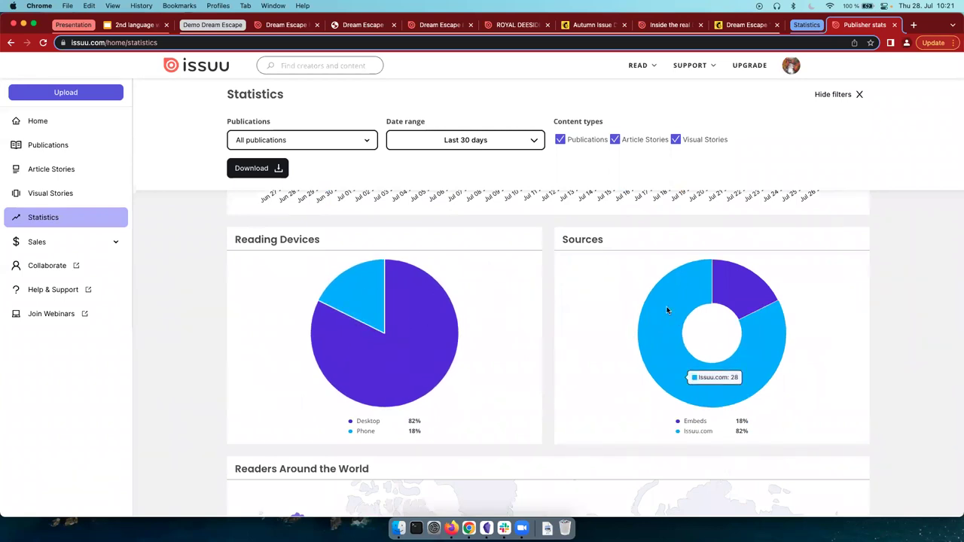
Step: Examine the Embeds and Issuu.com shares in the Sources chart, then country reads in Readers Around the World and the Top 10 countries
mouse_move(742, 289)
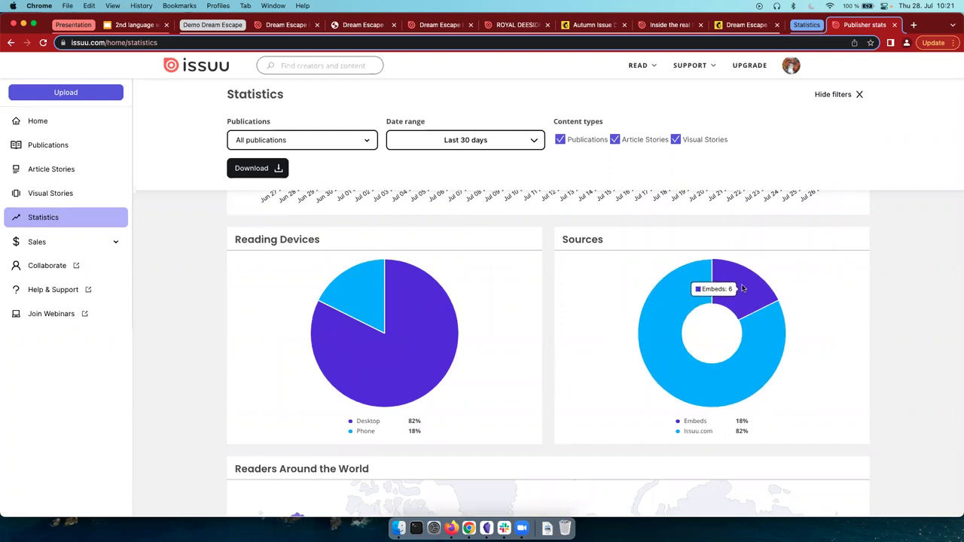
mouse_move(758, 335)
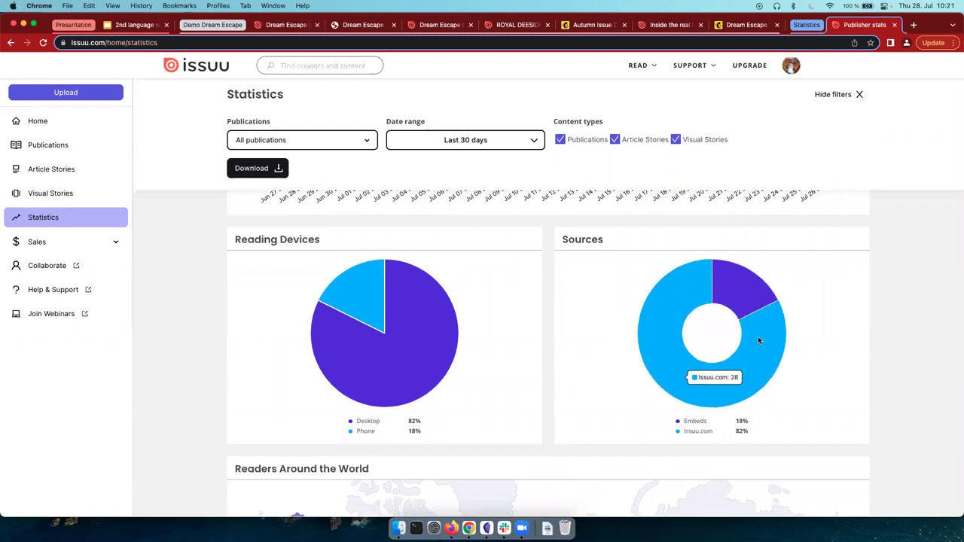
scroll(758, 339, "down", 2)
scroll(940, 336, "down", 5)
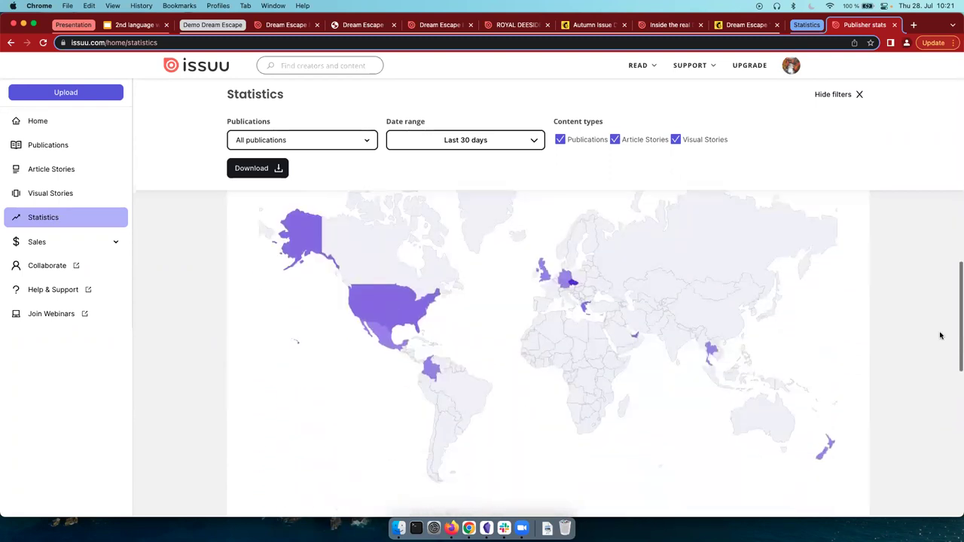
scroll(940, 336, "up", 2)
mouse_move(565, 326)
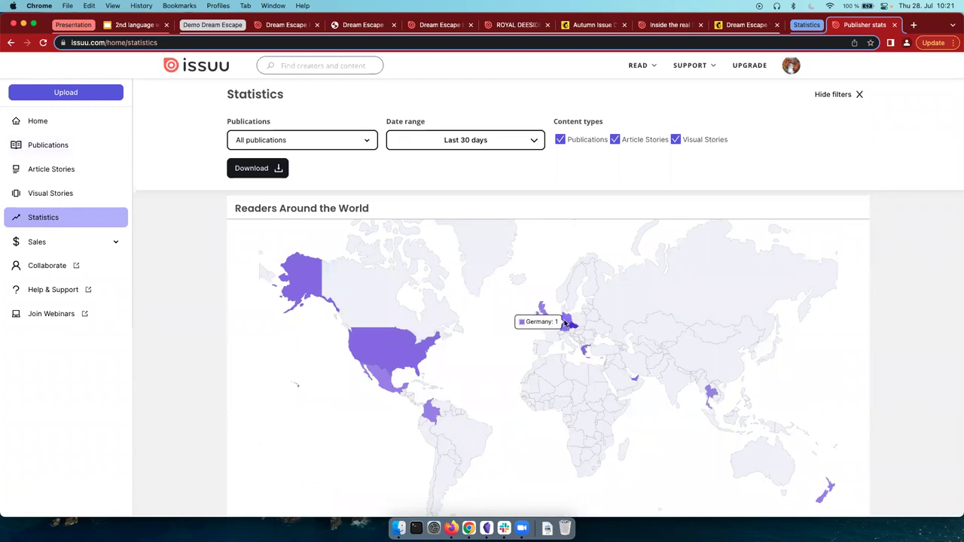
mouse_move(544, 315)
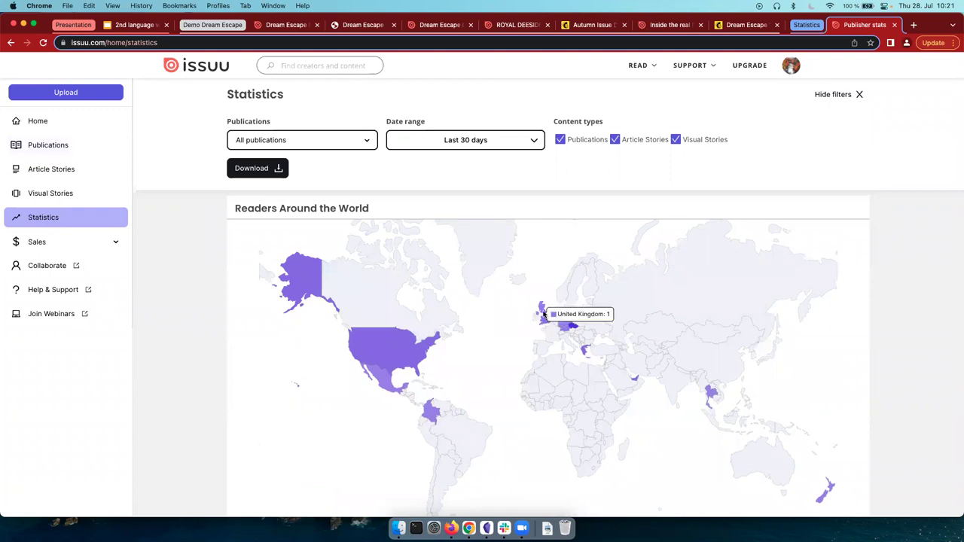
mouse_move(382, 350)
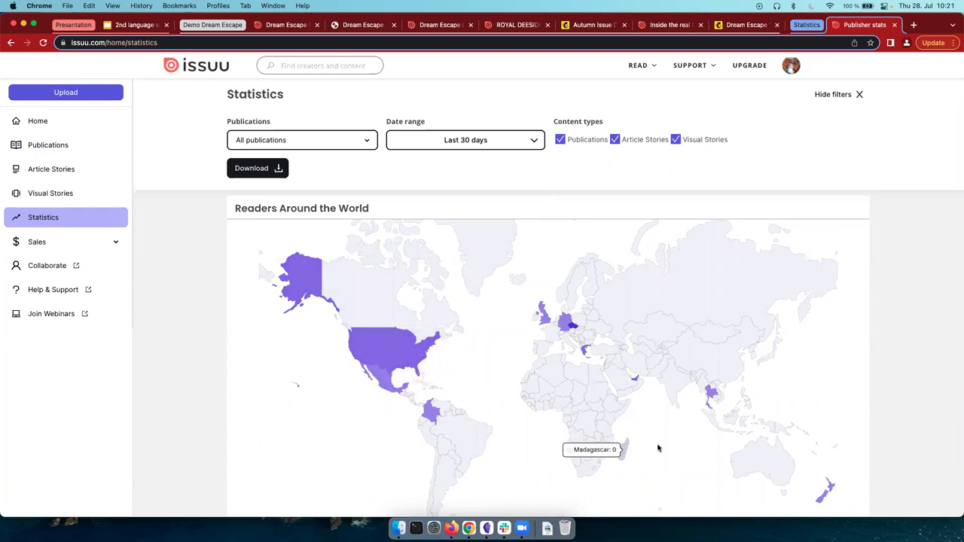
scroll(692, 375, "down", 5)
Step: Set the statistics date range to Last 6 months and review the Reading Devices and Sources charts
scroll(692, 375, "up", 10)
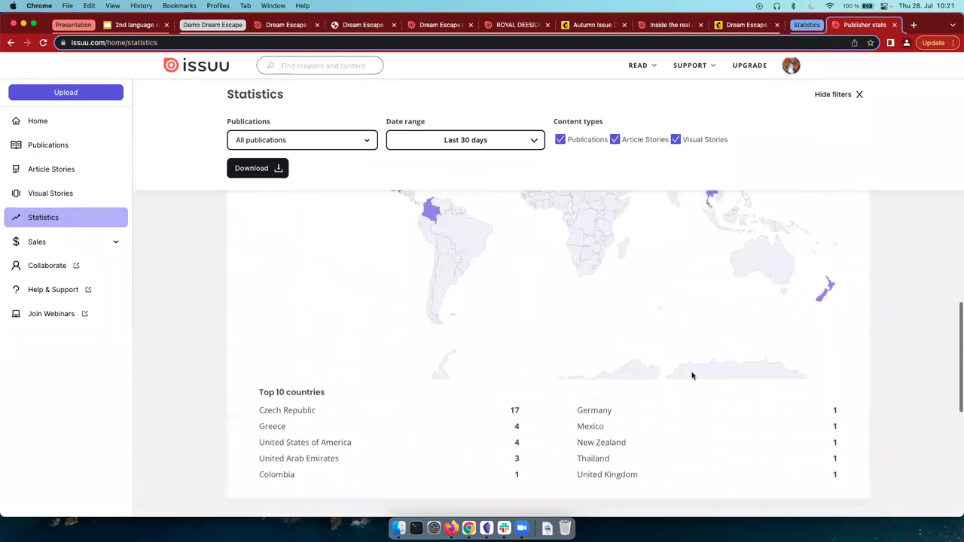
scroll(692, 375, "up", 5)
scroll(692, 375, "down", 5)
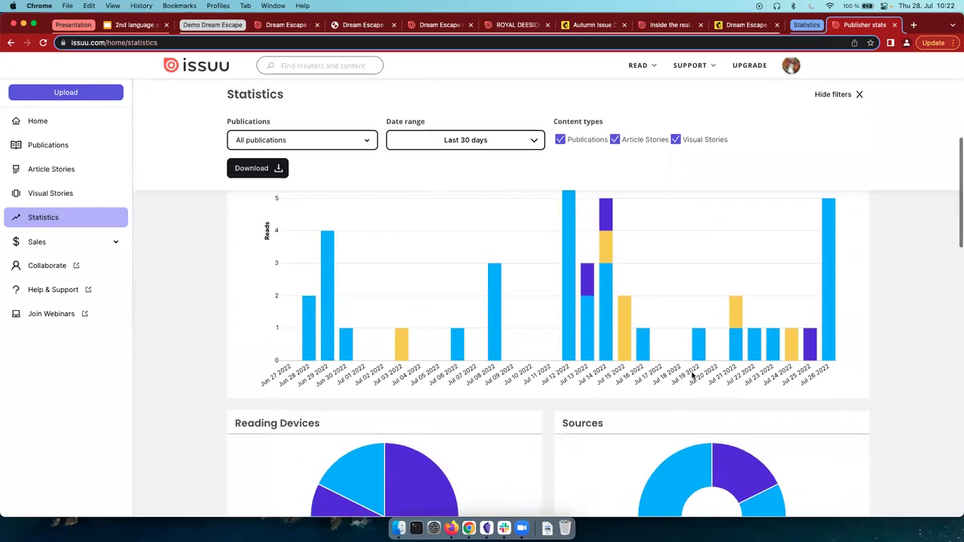
scroll(692, 375, "up", 3)
left_click(482, 141)
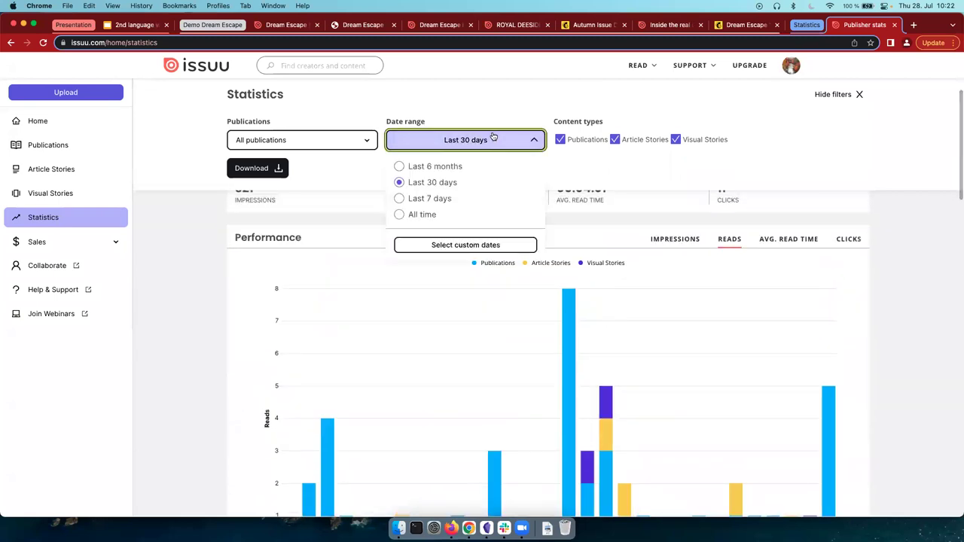
left_click(437, 165)
scroll(804, 344, "down", 5)
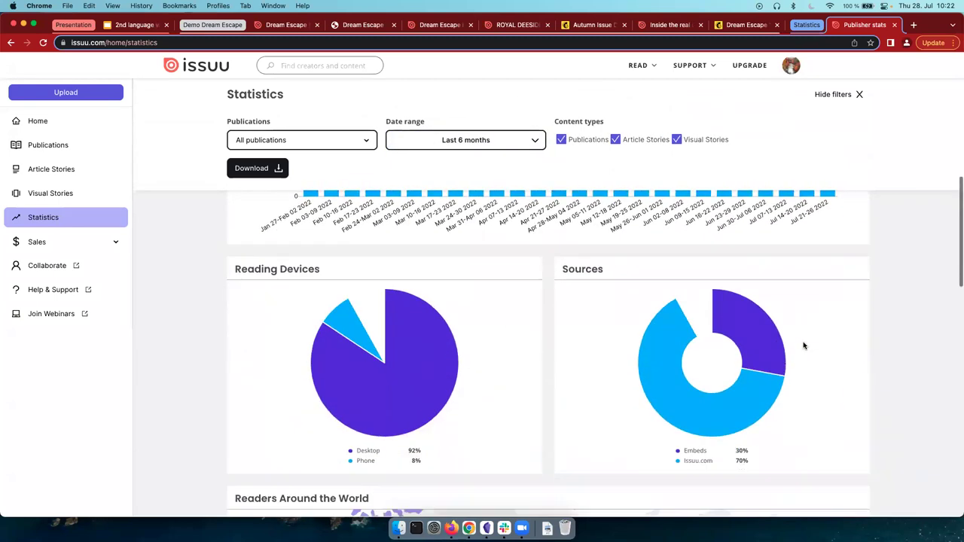
Step: Set the statistics date range to All time and review the reads chart
left_click(465, 145)
left_click(422, 213)
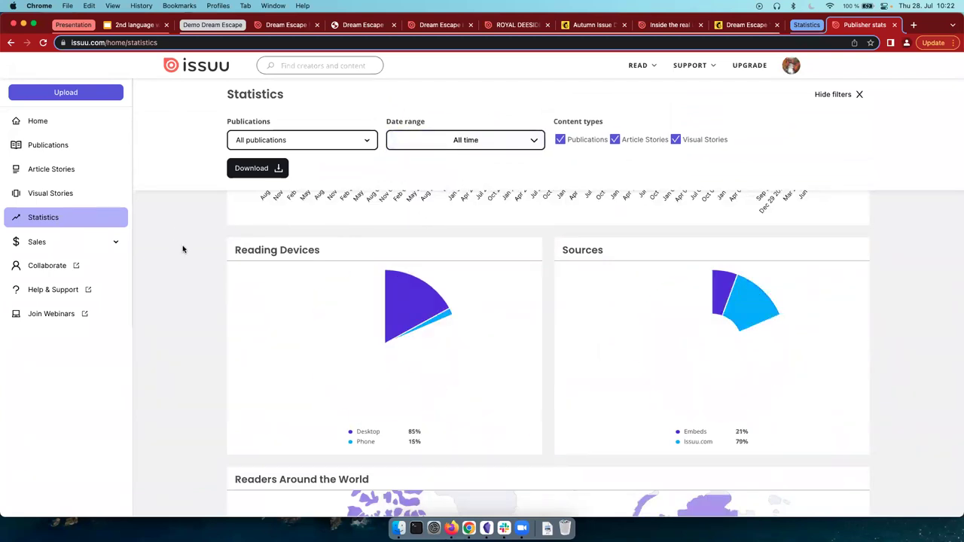
scroll(183, 249, "up", 3)
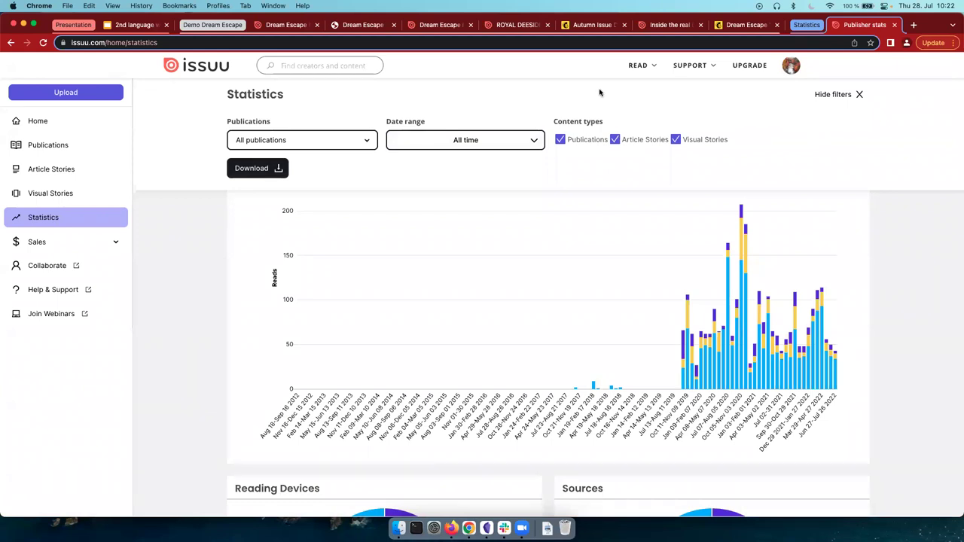
Step: Bring up the presentation's Live Demo slide and switch to the other browser window showing the Issuu publisher home
left_click(106, 28)
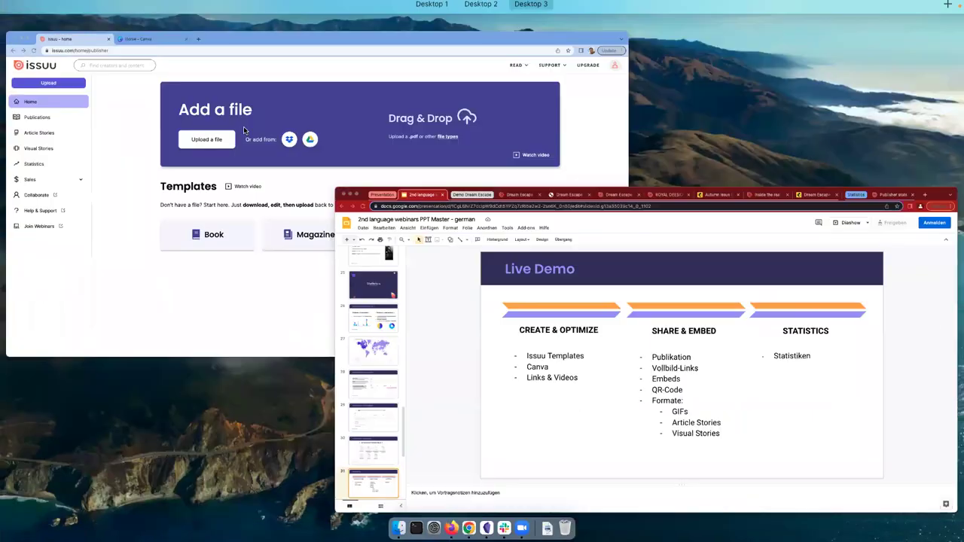
left_click(249, 241)
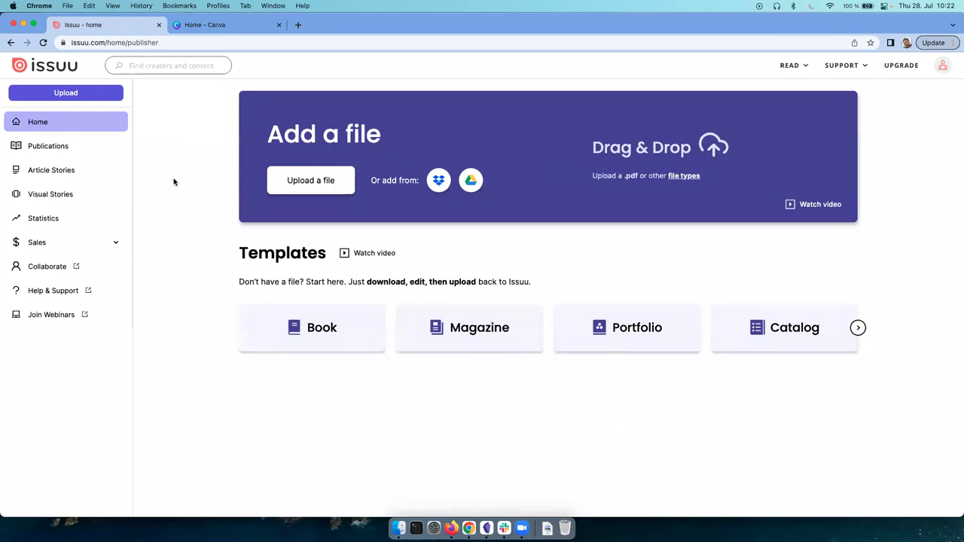
mouse_move(943, 66)
Step: Browse the Issuu templates from Book through Menu and return to the first set with Portfolio
mouse_move(321, 349)
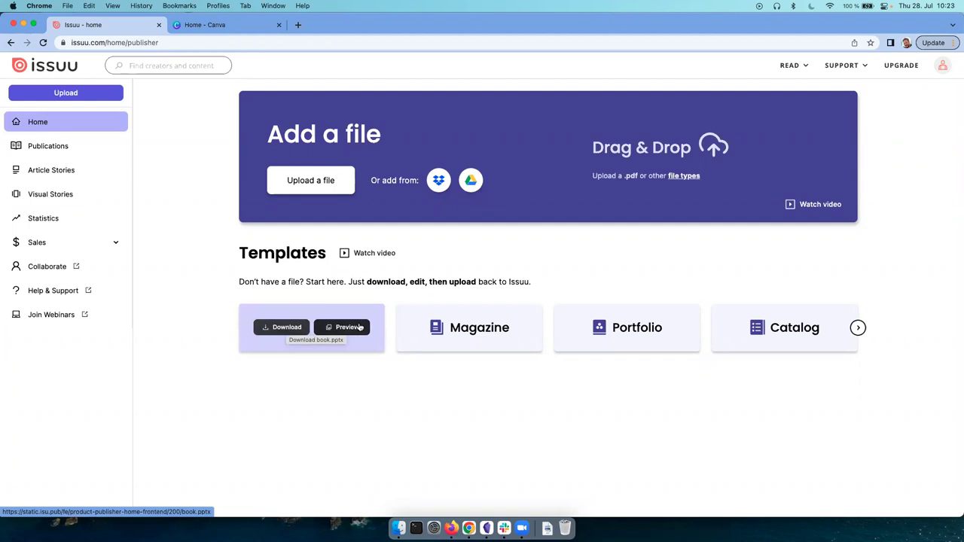
mouse_move(502, 333)
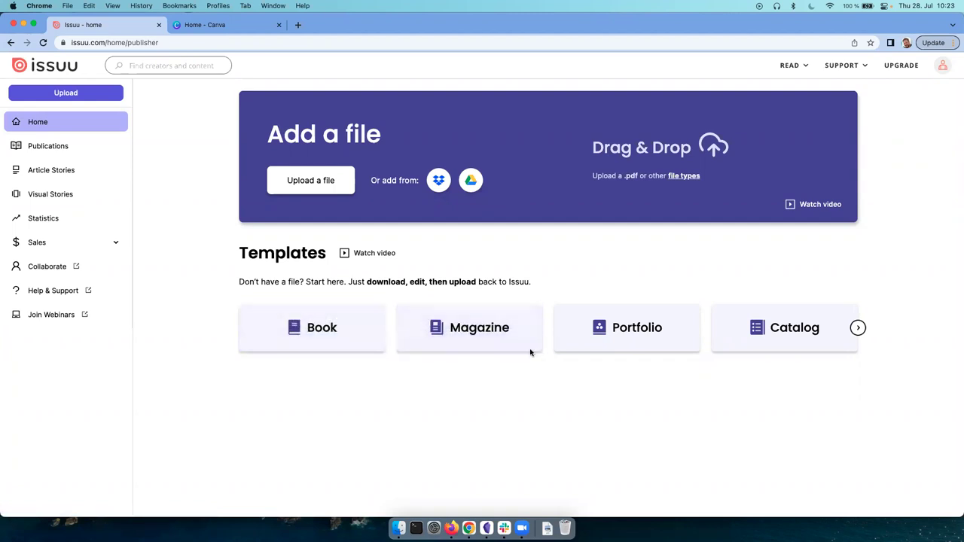
mouse_move(699, 347)
left_click(858, 327)
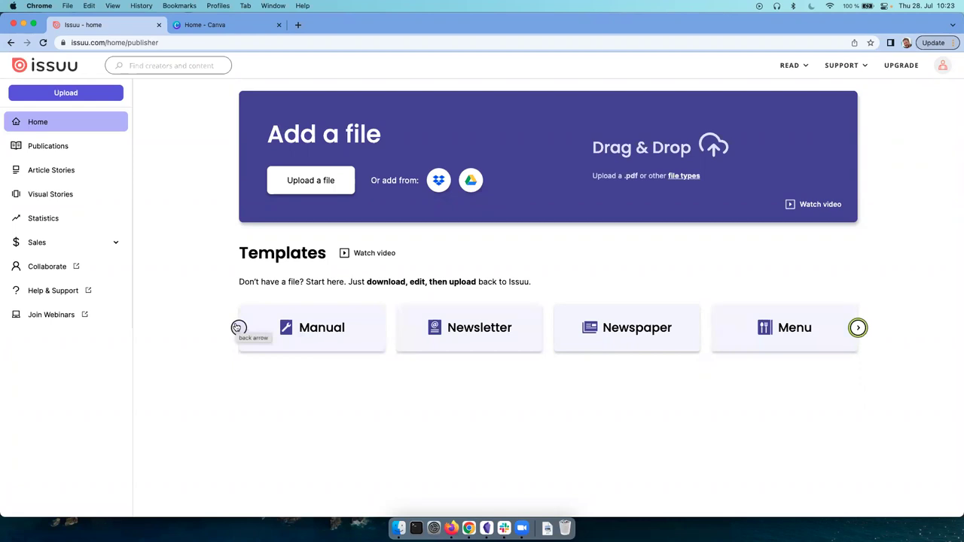
mouse_move(520, 342)
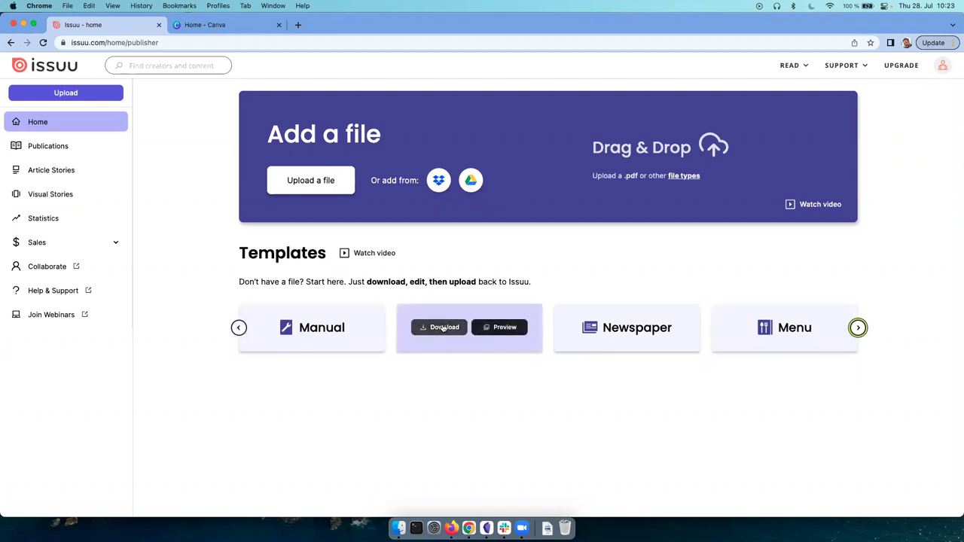
left_click(238, 327)
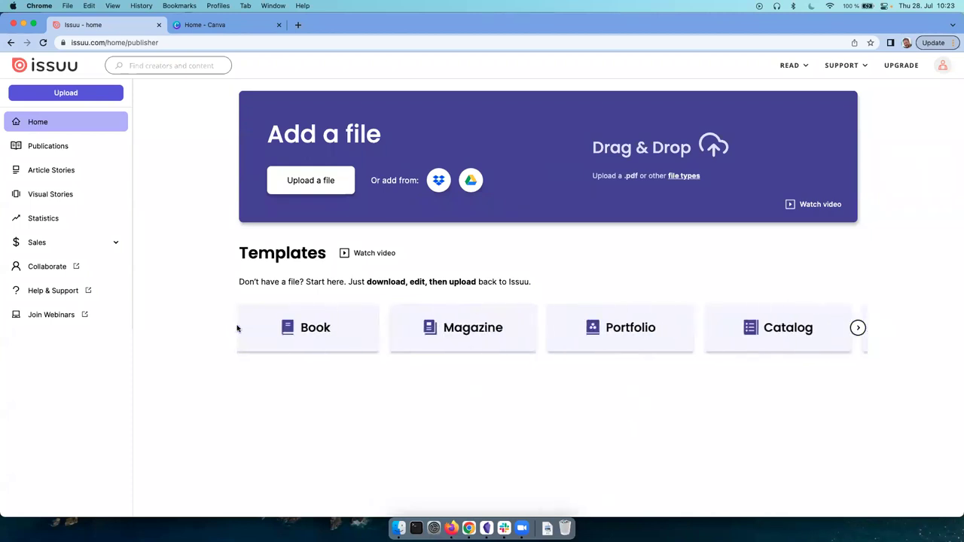
mouse_move(644, 350)
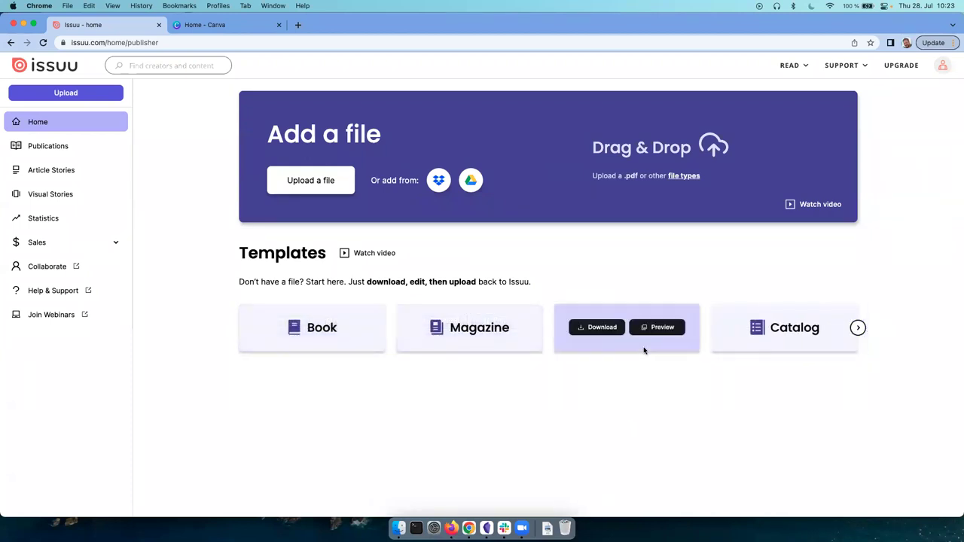
Step: Preview the Portfolio template and flip forward through its pages
left_click(660, 329)
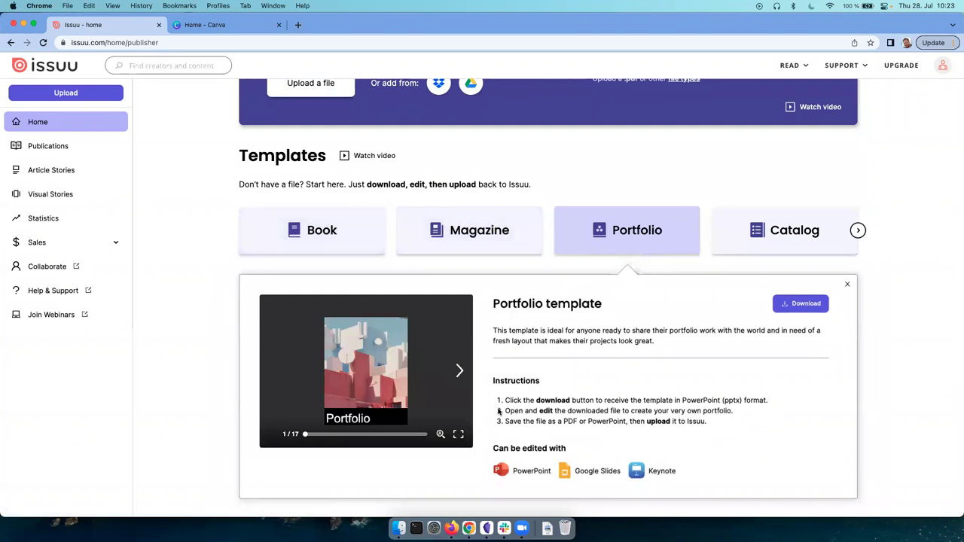
left_click(459, 371)
left_click(459, 371)
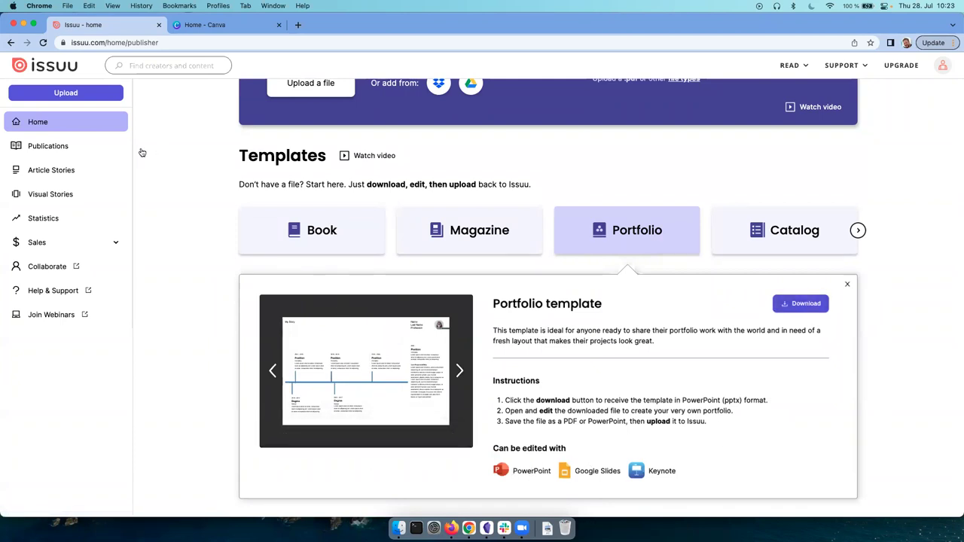
Step: Open the list of published publications and dismiss the Create Visual Stories tip
left_click(75, 147)
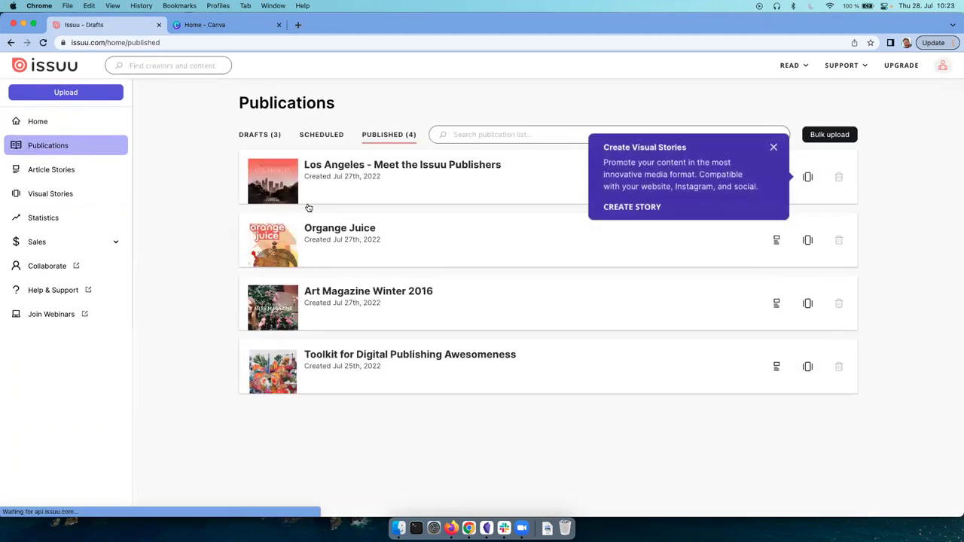
left_click(772, 148)
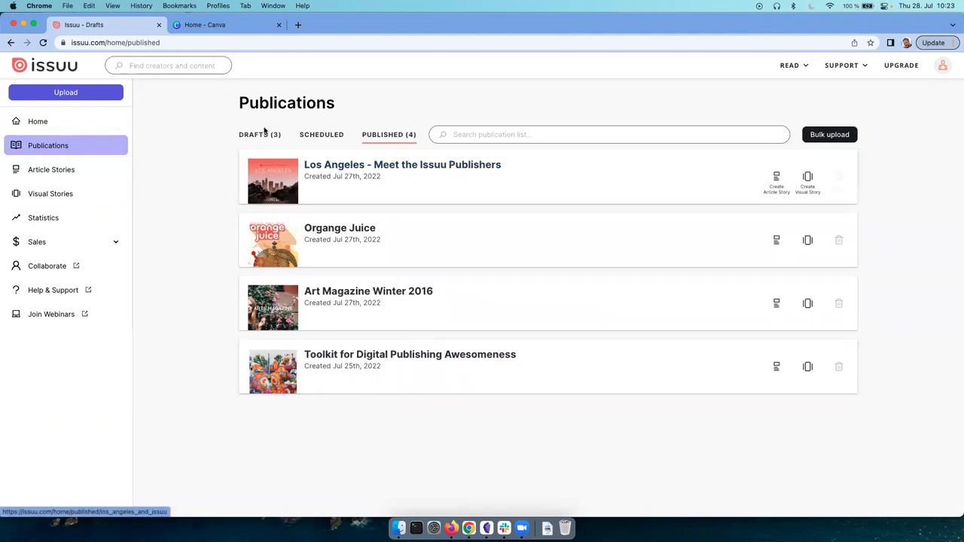
Step: Show the file upload page, then return to Publications and list the drafts
left_click(79, 96)
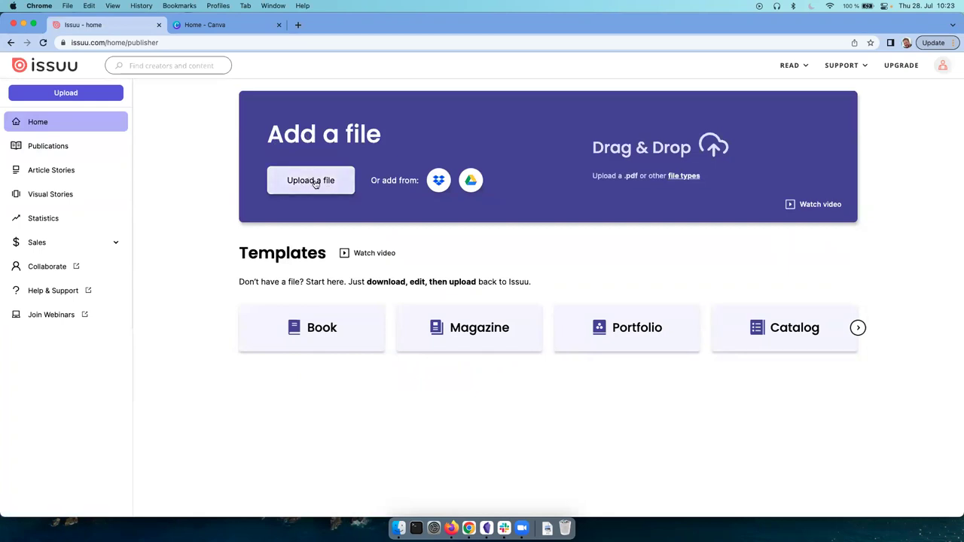
left_click(26, 150)
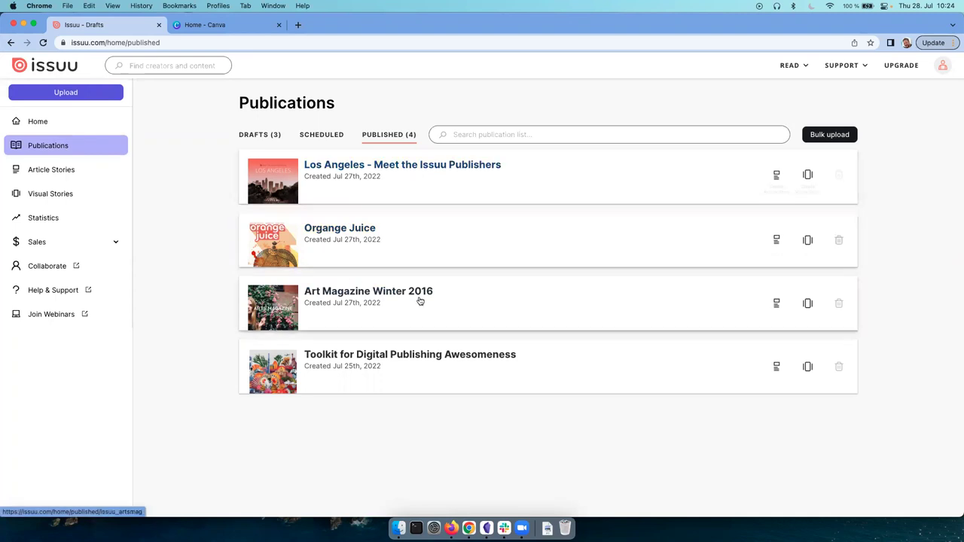
left_click(254, 137)
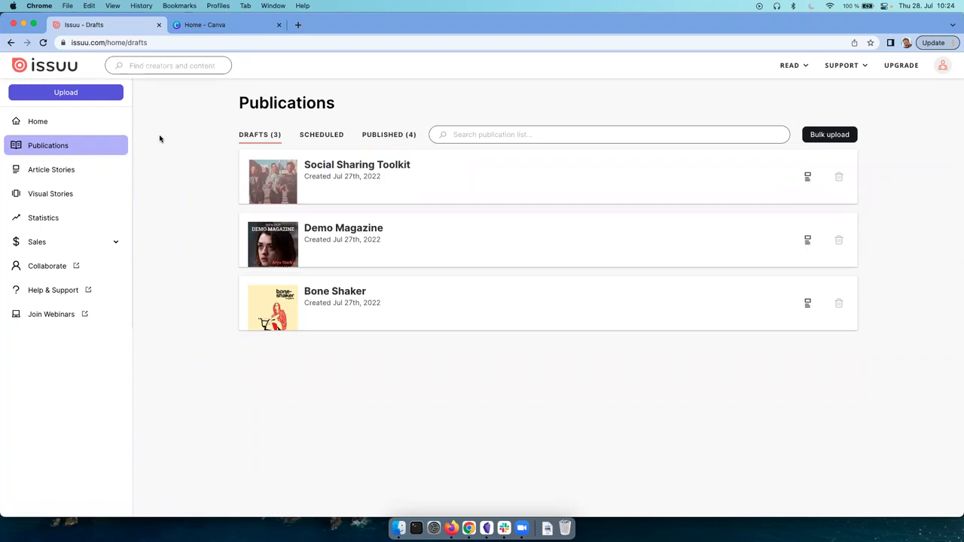
Step: Return to the Issuu home page, preview the Book template and flip forward through its pages
left_click(202, 25)
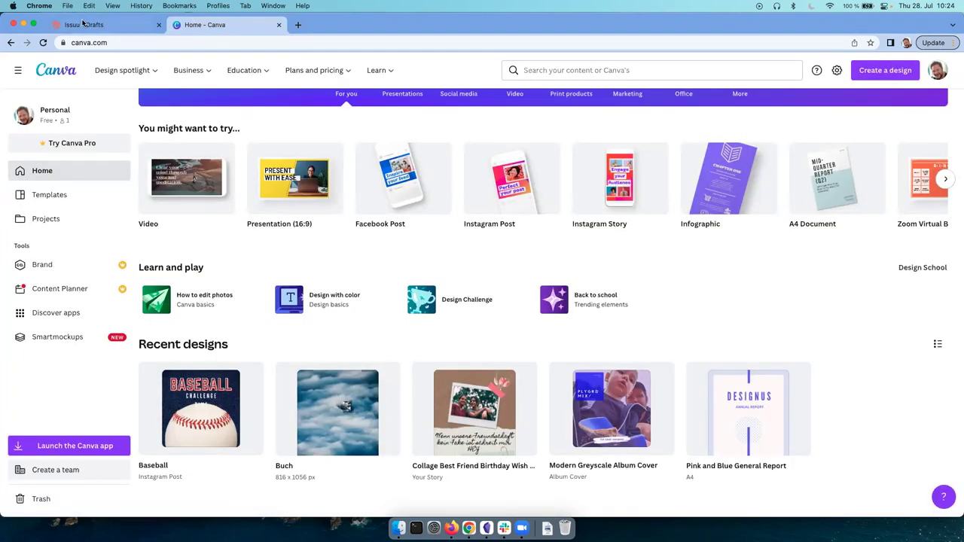
key("ctrl+shift+Tab")
left_click(38, 71)
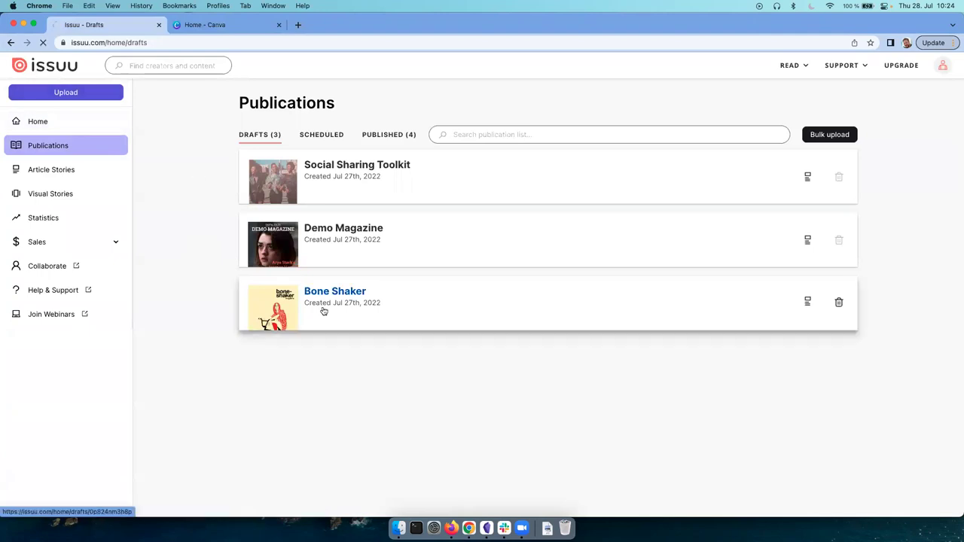
left_click(348, 327)
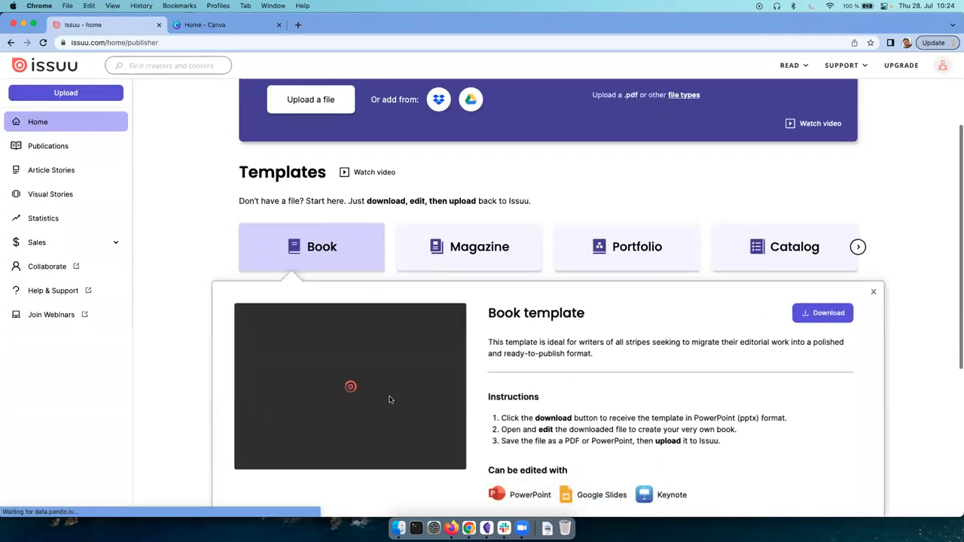
left_click(457, 370)
left_click(457, 371)
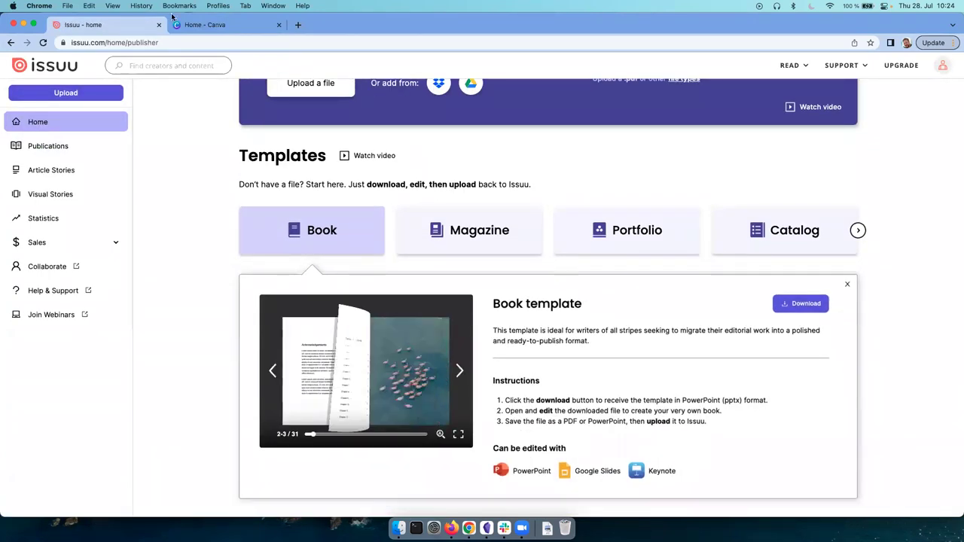
Step: Switch to Canva and open the recent design Buch for editing
left_click(206, 25)
scroll(301, 339, "down", 2)
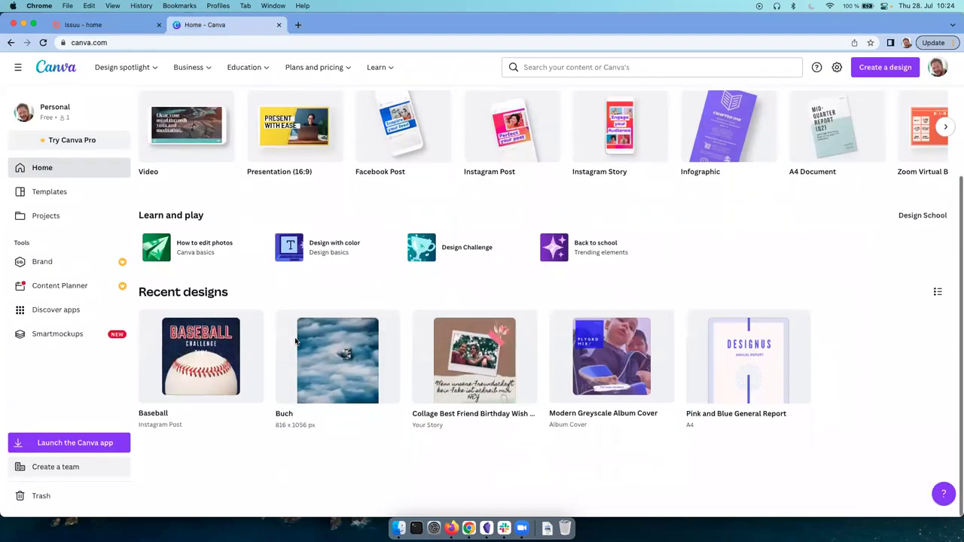
left_click(329, 364)
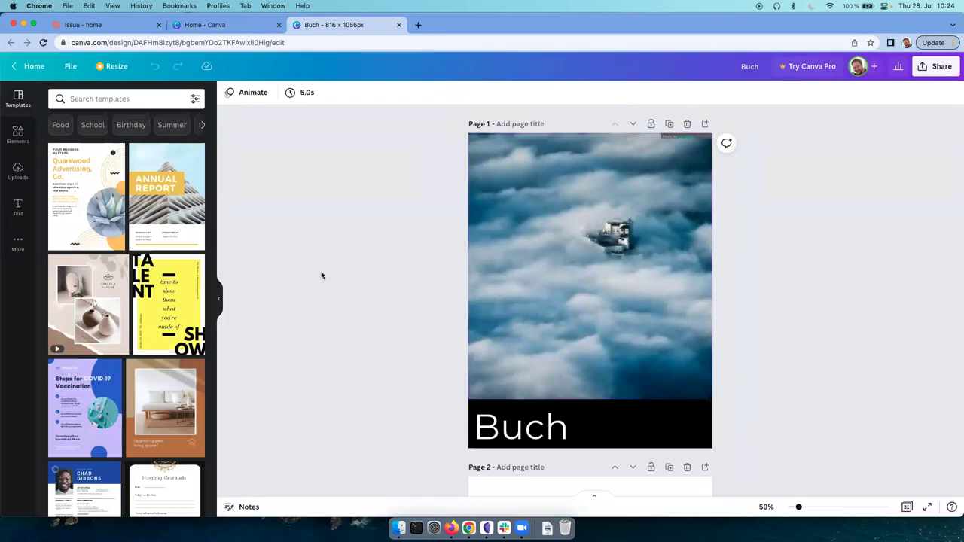
Step: Look through the Buch design's pages down to the photo on page 3
scroll(563, 246, "down", 6)
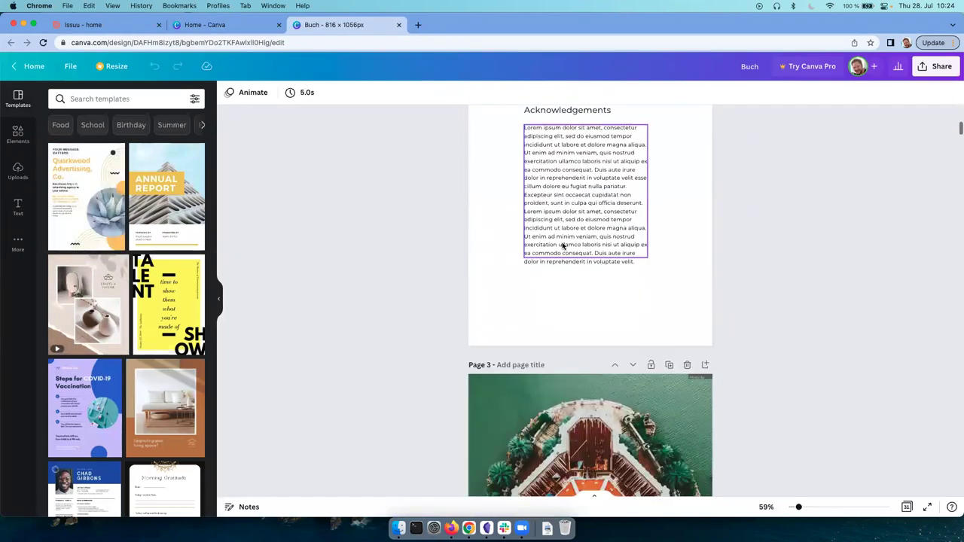
scroll(562, 246, "down", 2)
mouse_move(565, 314)
left_mouse_down()
mouse_move(550, 317)
mouse_move(610, 321)
mouse_move(536, 312)
mouse_move(562, 310)
left_mouse_up()
left_click(902, 186)
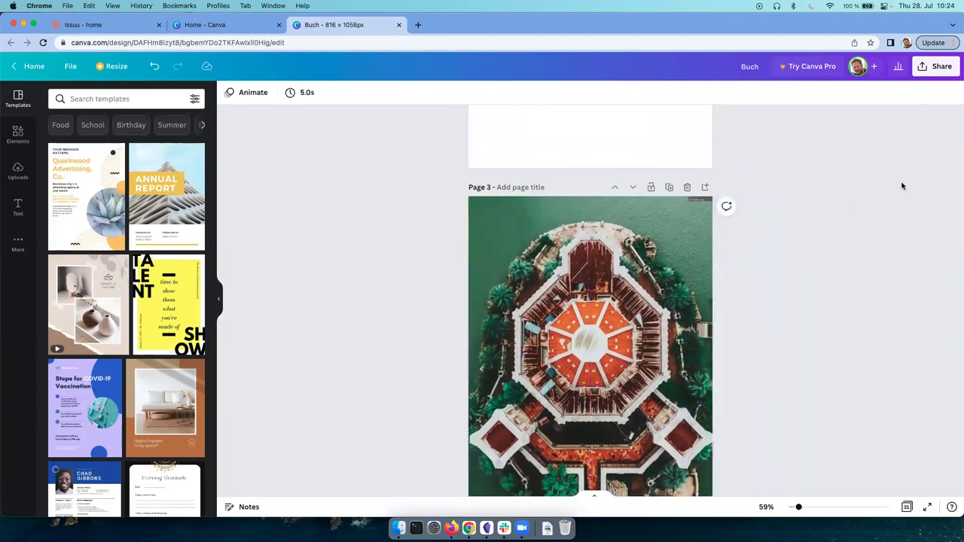
Step: Share the Buch design to Issuu, reviewing the page selection and saving pages 1–10
left_click(927, 68)
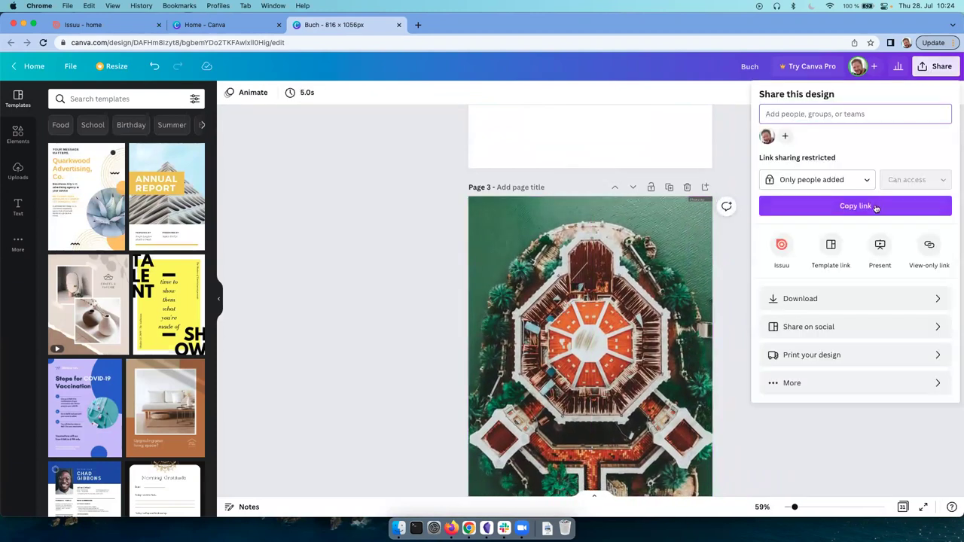
left_click(781, 247)
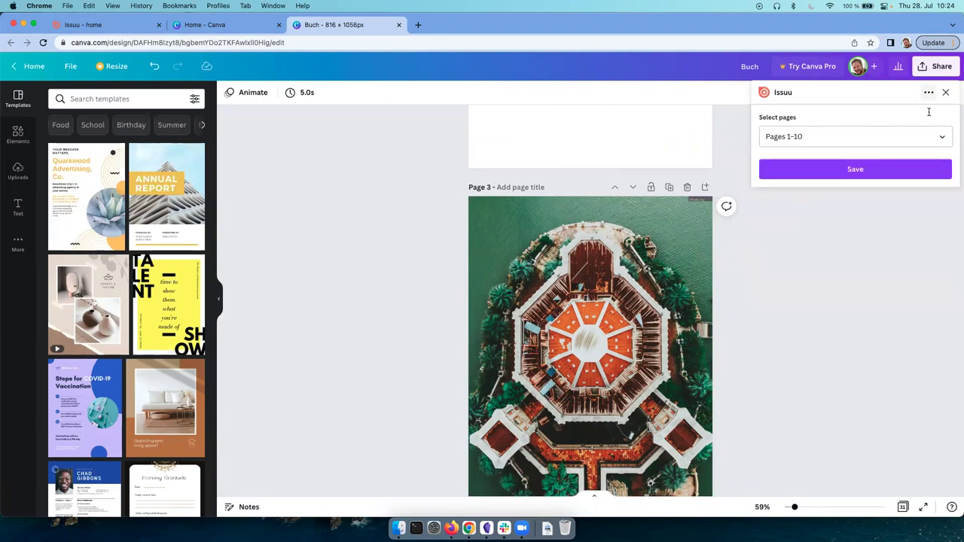
left_click(940, 140)
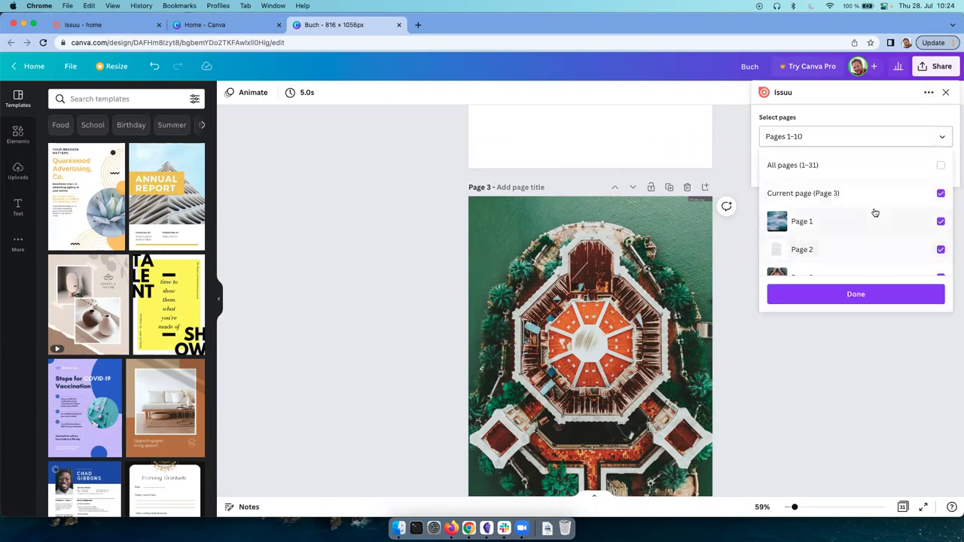
scroll(873, 212, "down", 8)
scroll(874, 212, "down", 3)
scroll(875, 212, "up", 10)
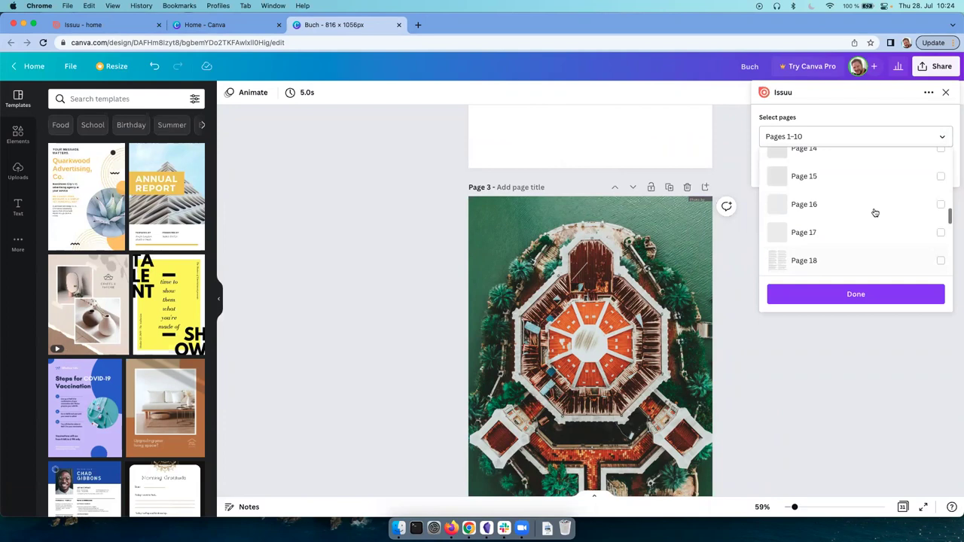
scroll(874, 212, "down", 2)
scroll(875, 213, "up", 3)
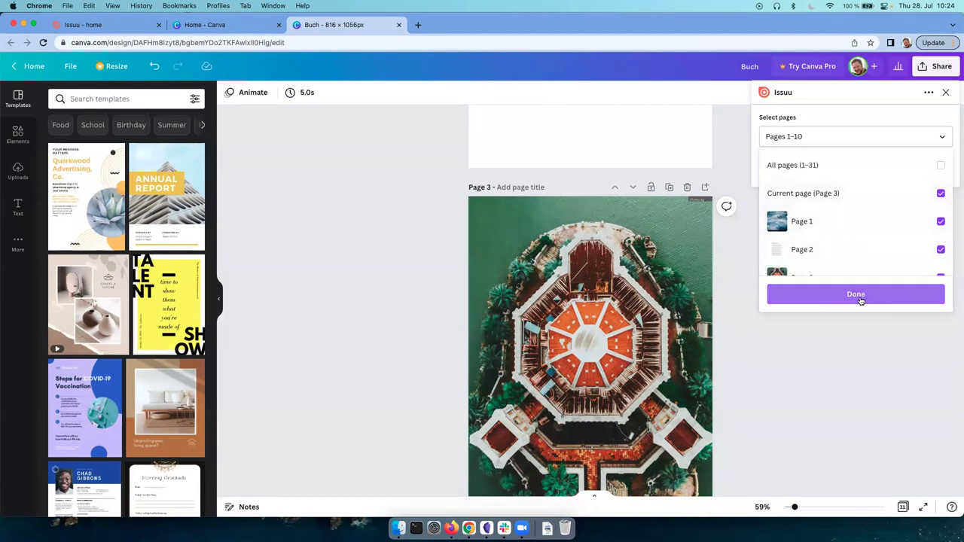
left_click(860, 300)
left_click(878, 173)
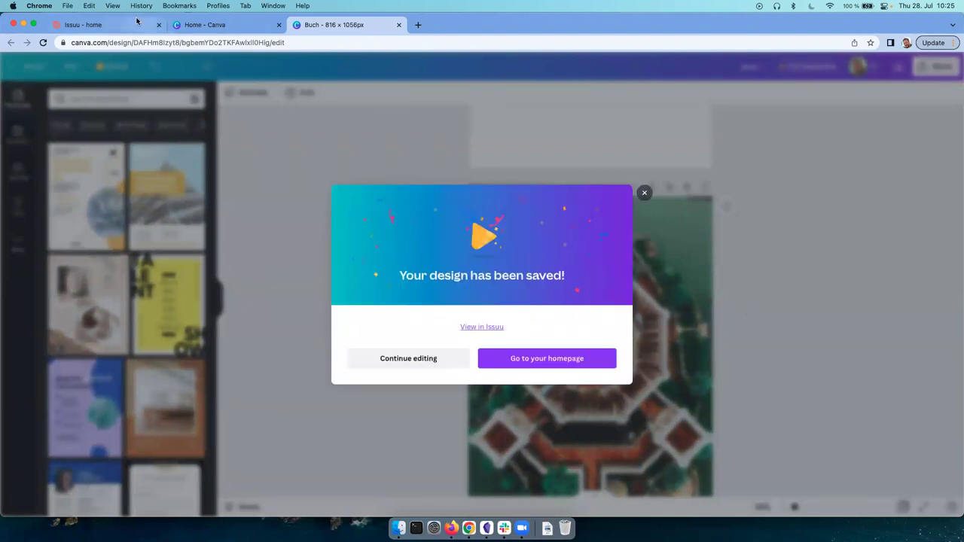
Step: Switch to Issuu, list the draft publications and open the Buch.pdf draft
left_click(113, 25)
left_click(63, 153)
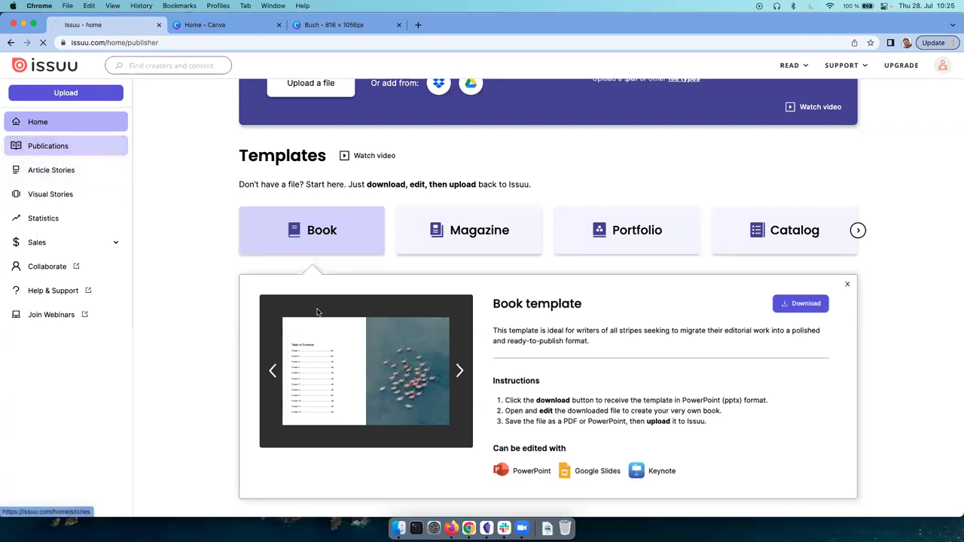
left_click(264, 136)
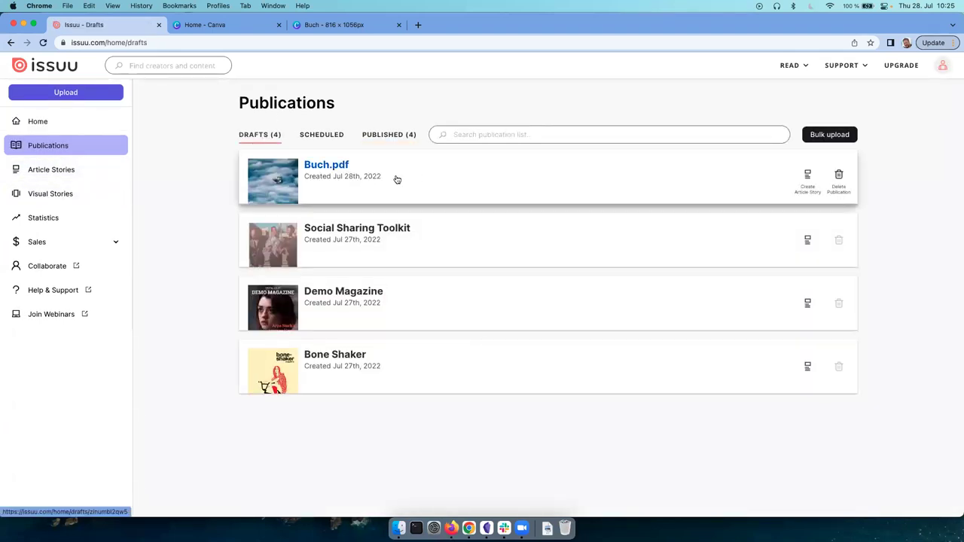
left_click(316, 187)
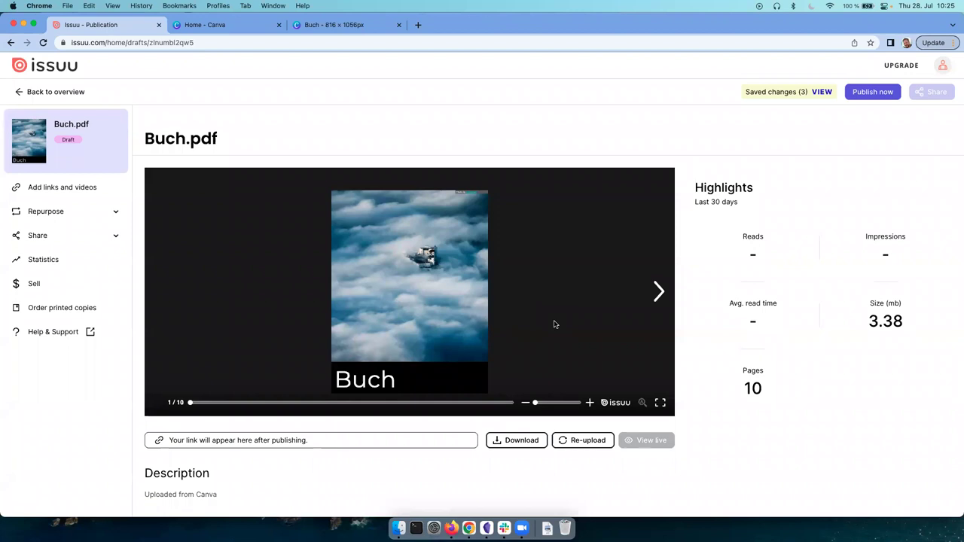
Step: Flip through the Buch.pdf draft in the preview reader up to the Chapter # spread
key("Right")
key("Right")
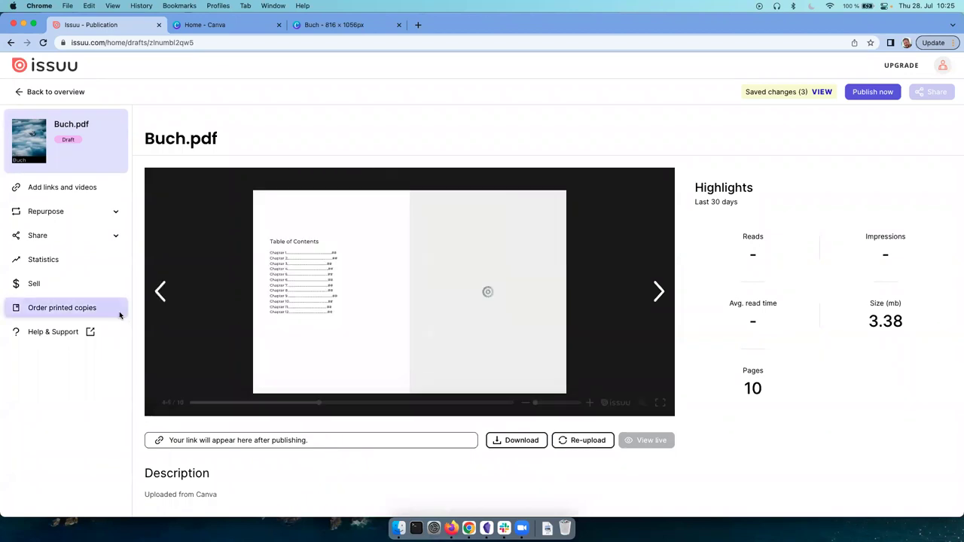
key("Right")
key("Left")
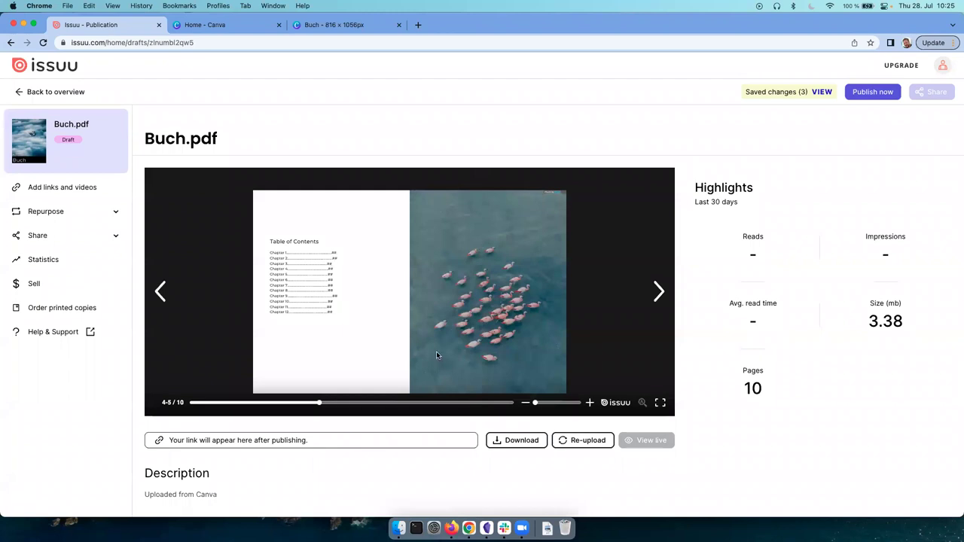
left_click(658, 293)
left_click(659, 294)
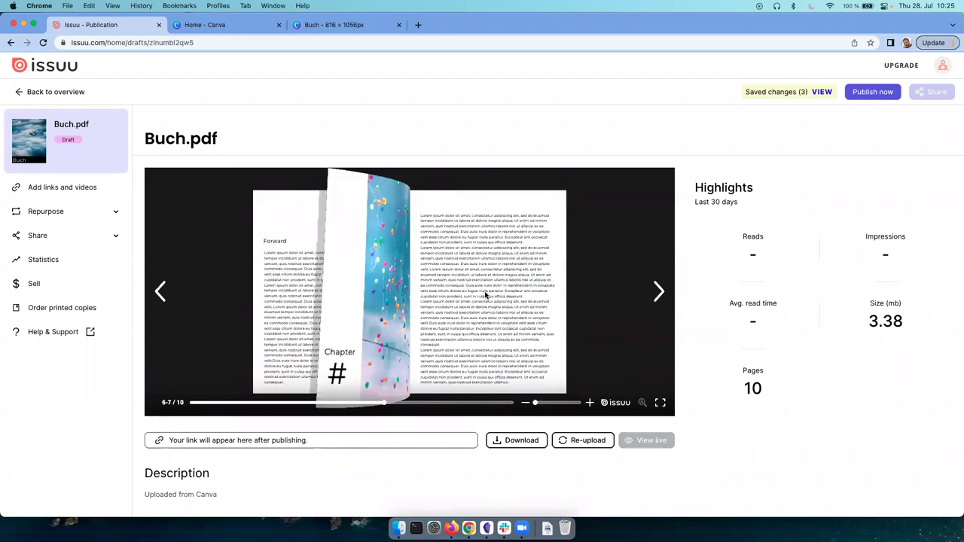
Step: In the draft's settings, turn on showing detected links and allow downloads
scroll(404, 286, "down", 3)
scroll(404, 286, "down", 1)
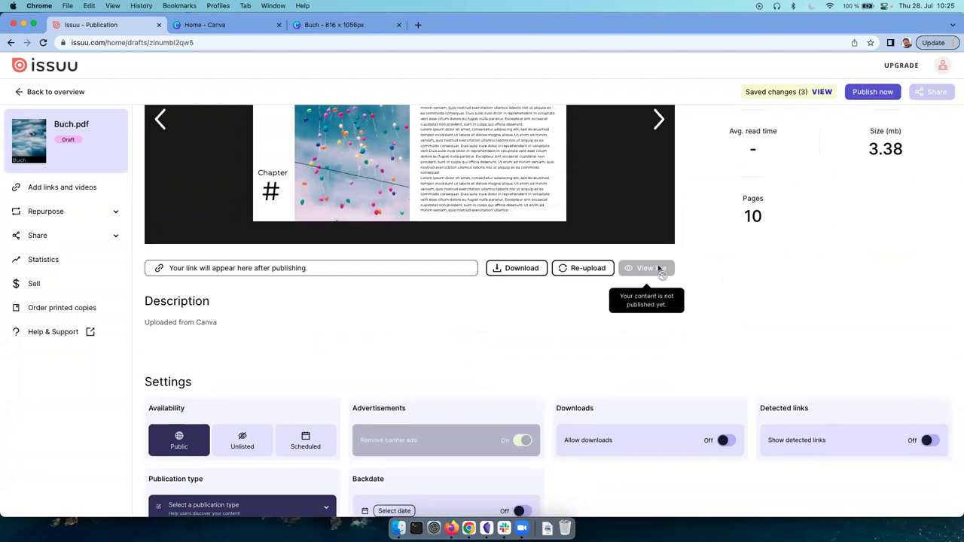
scroll(594, 312, "down", 3)
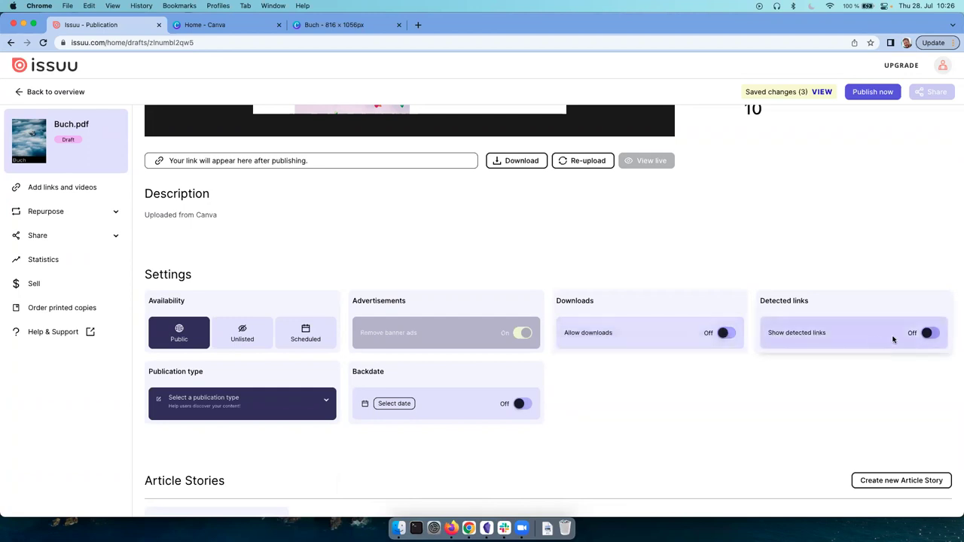
left_click(932, 333)
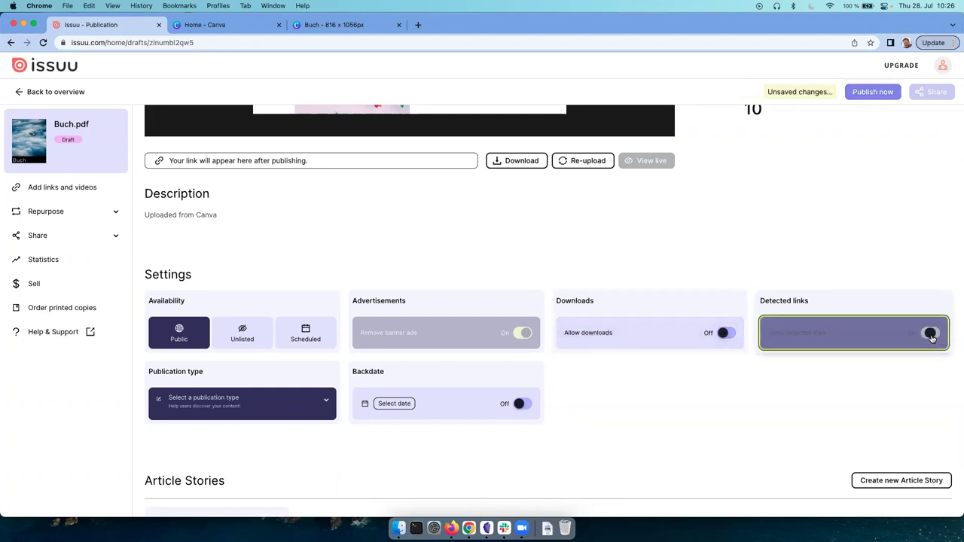
left_click(725, 332)
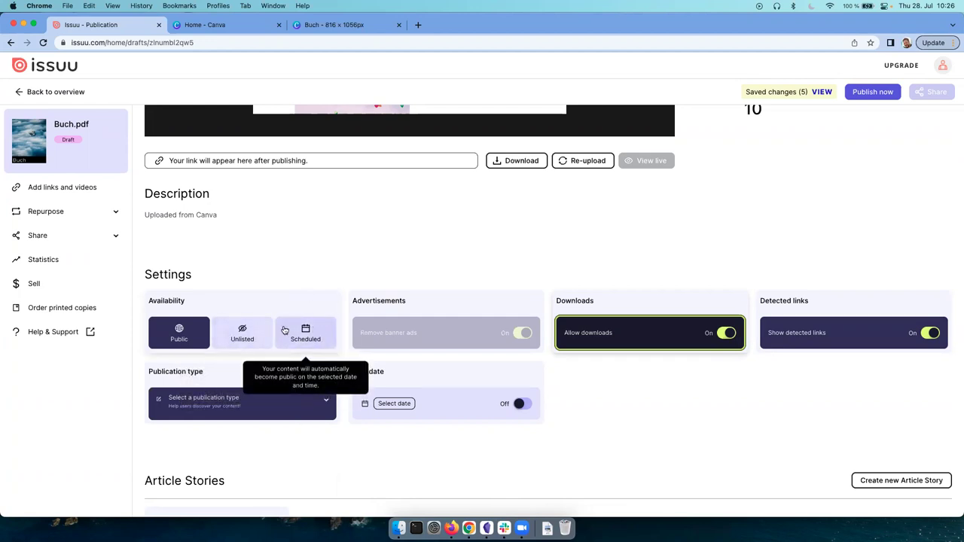
Step: Demonstrate the Unlisted availability for Buch.pdf and set it back to Public
left_click(254, 332)
left_click(189, 333)
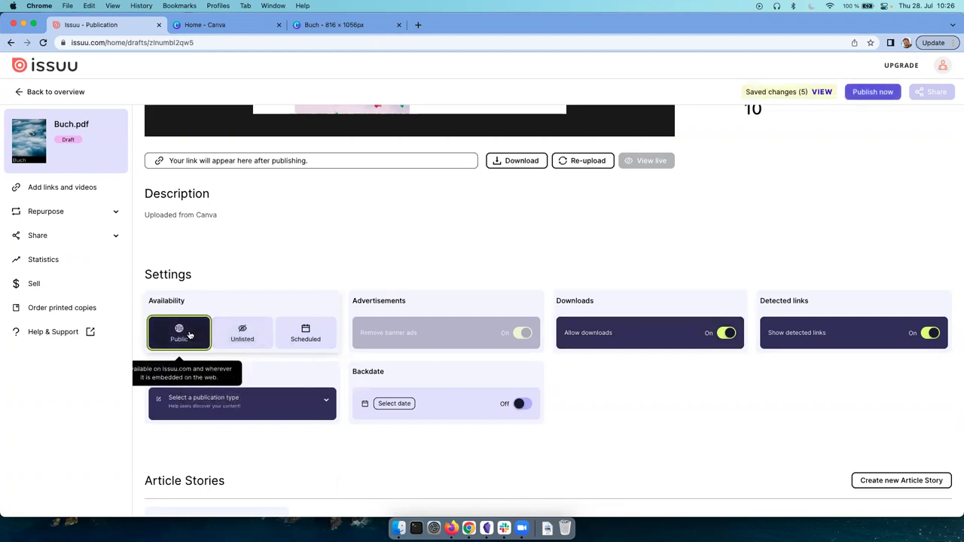
left_click(256, 336)
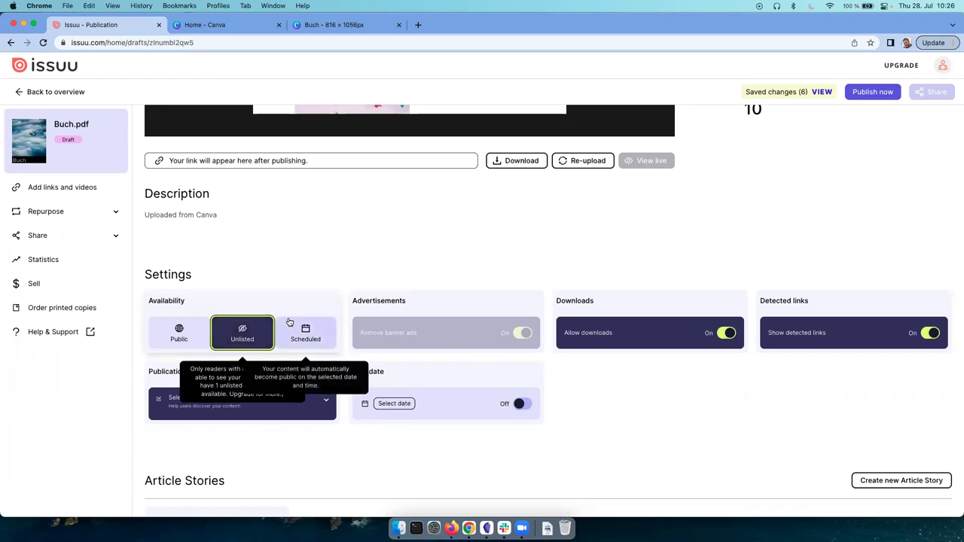
left_click(179, 344)
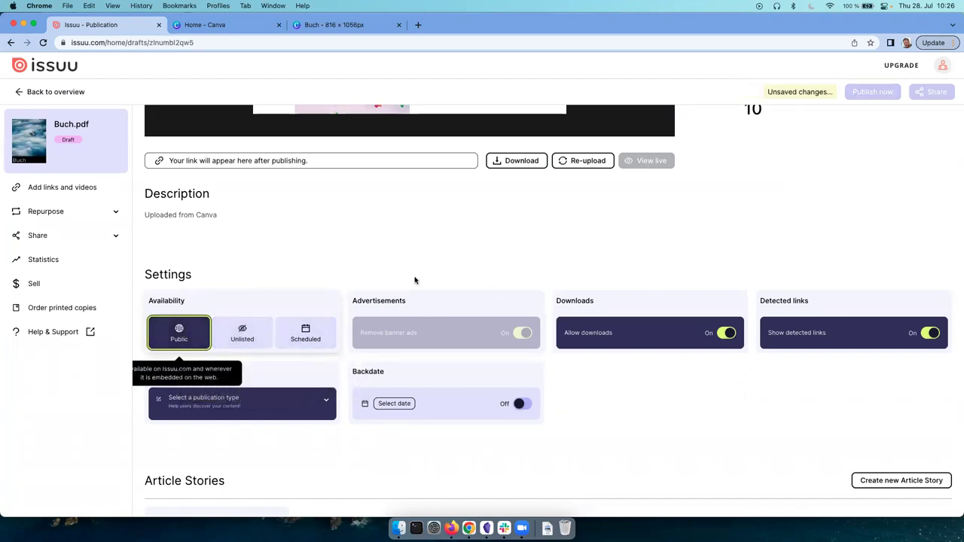
Step: Publish Buch.pdf and confirm the content rights
scroll(555, 277, "up", 3)
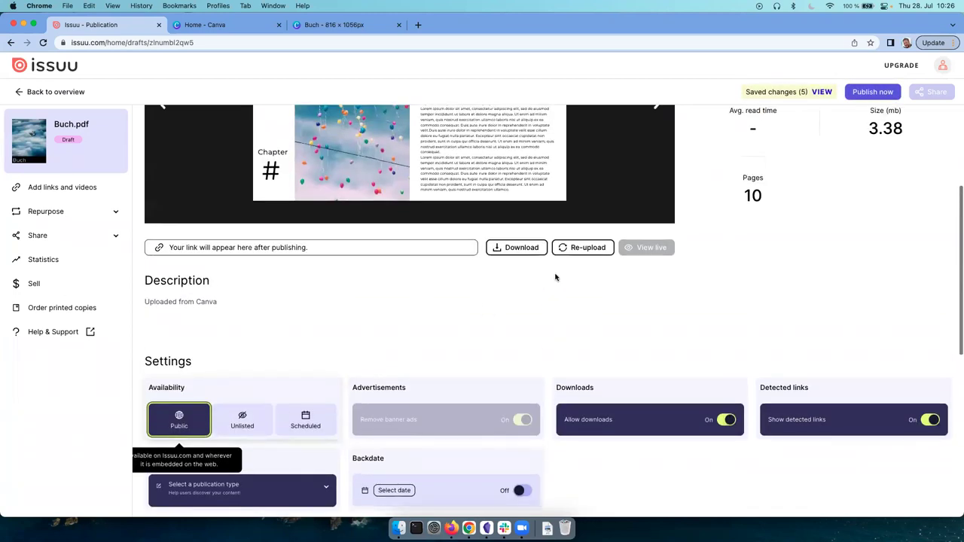
left_click(870, 91)
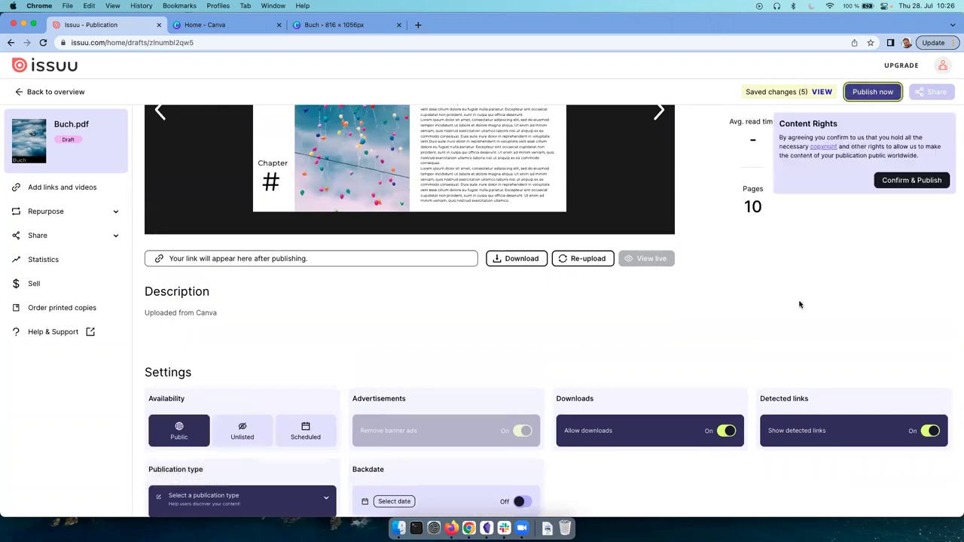
left_click(930, 180)
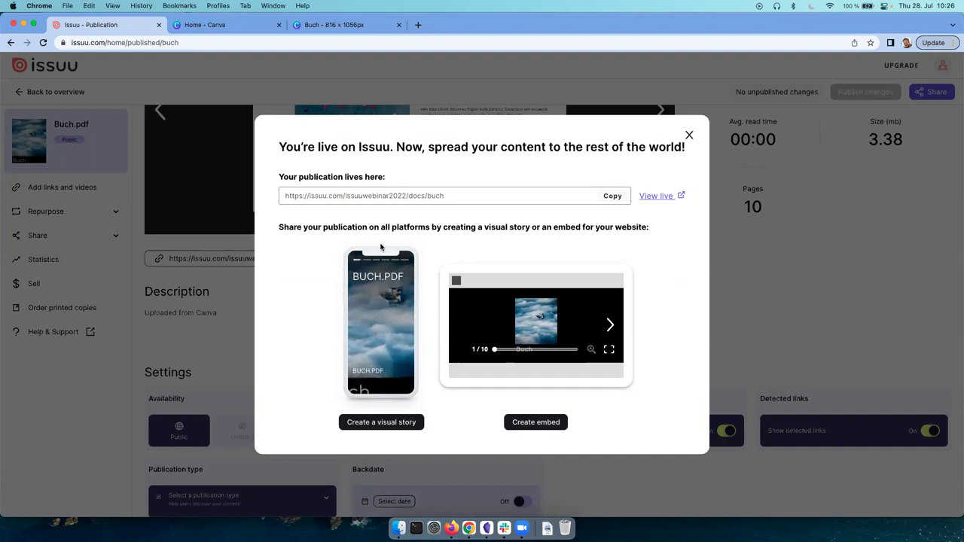
Step: Open the live view of Buch.pdf, look over its page and suggested reads, and flip forward to the table of contents
left_click(611, 326)
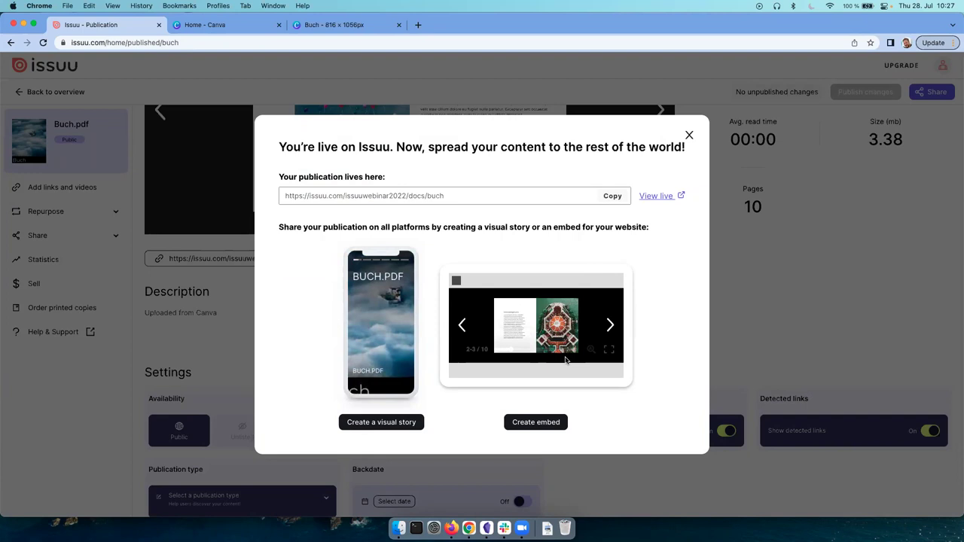
left_click(667, 198)
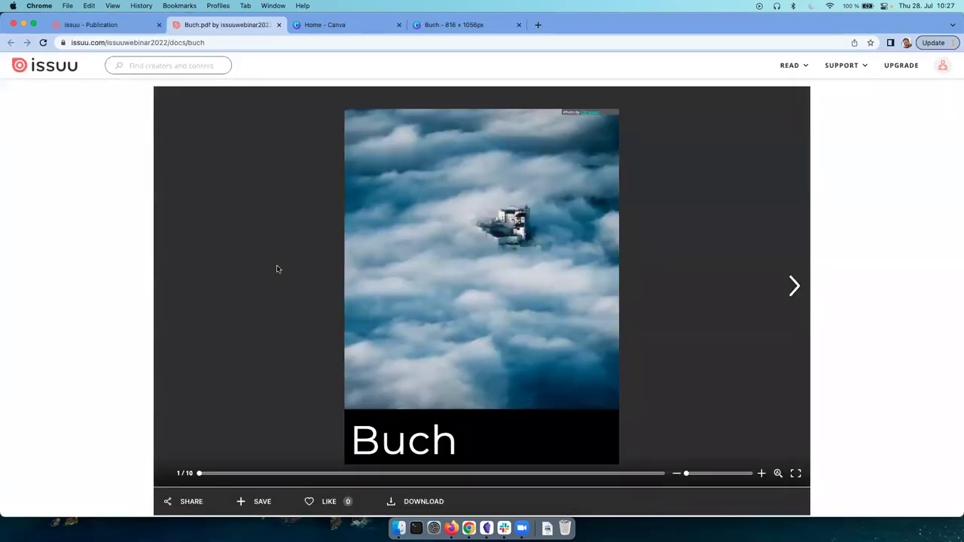
scroll(819, 301, "down", 5)
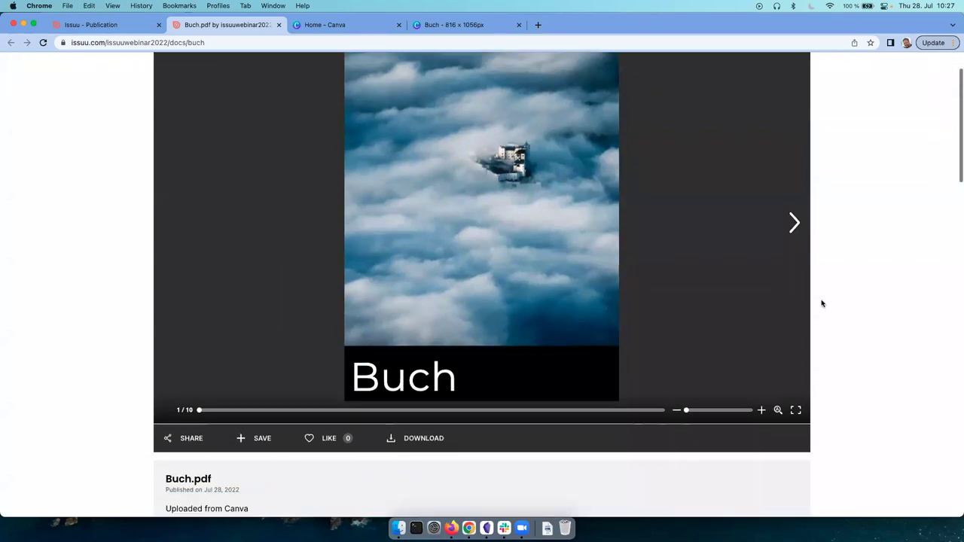
scroll(743, 283, "down", 1)
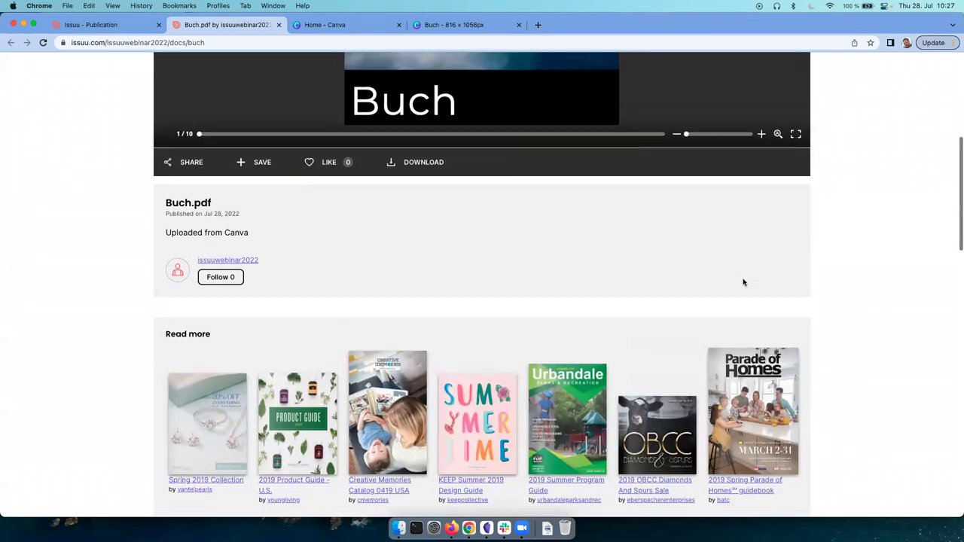
scroll(743, 282, "up", 6)
scroll(744, 280, "down", 3)
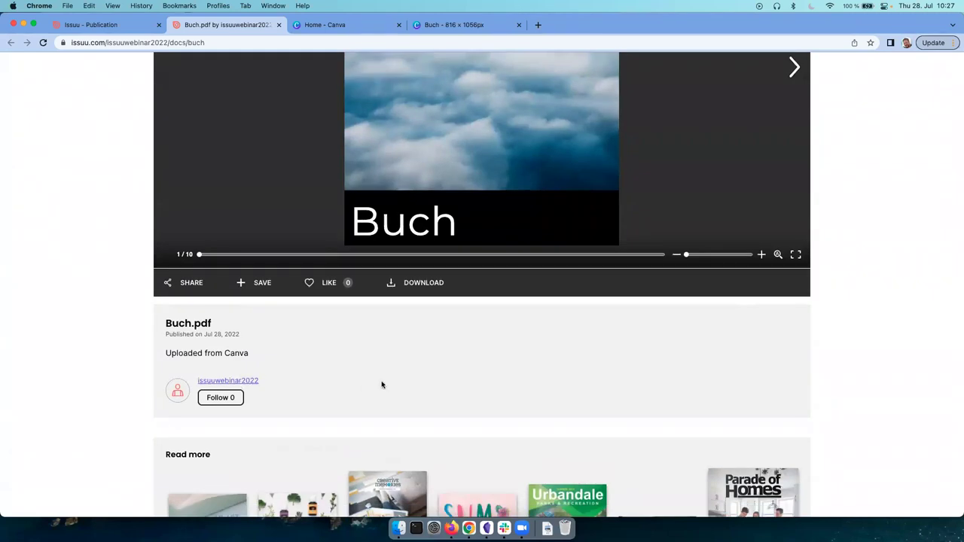
scroll(381, 385, "down", 3)
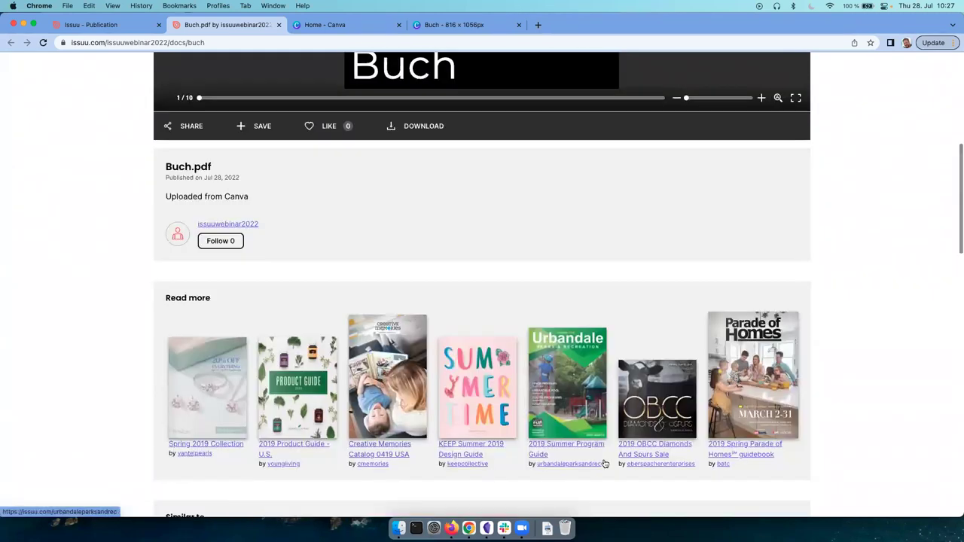
scroll(468, 344, "up", 7)
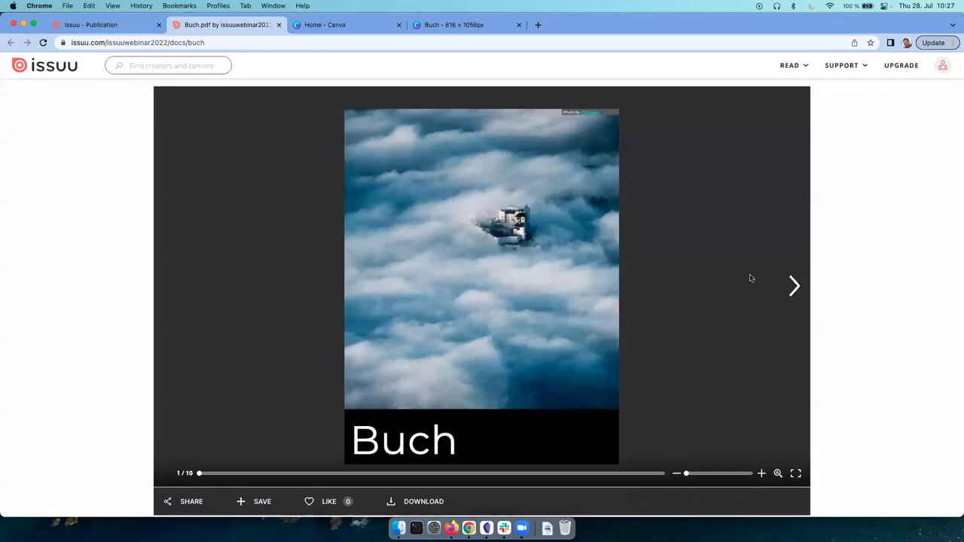
key("Right")
key("Right")
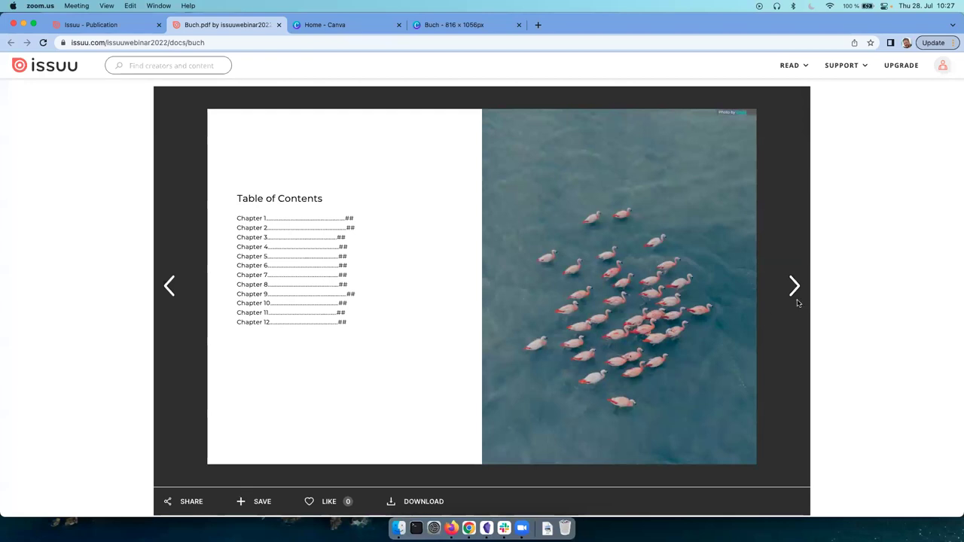
Step: Return to the publication's management page, dismiss the sharing dialog and open the links and videos overview for Buch.pdf
left_click(93, 28)
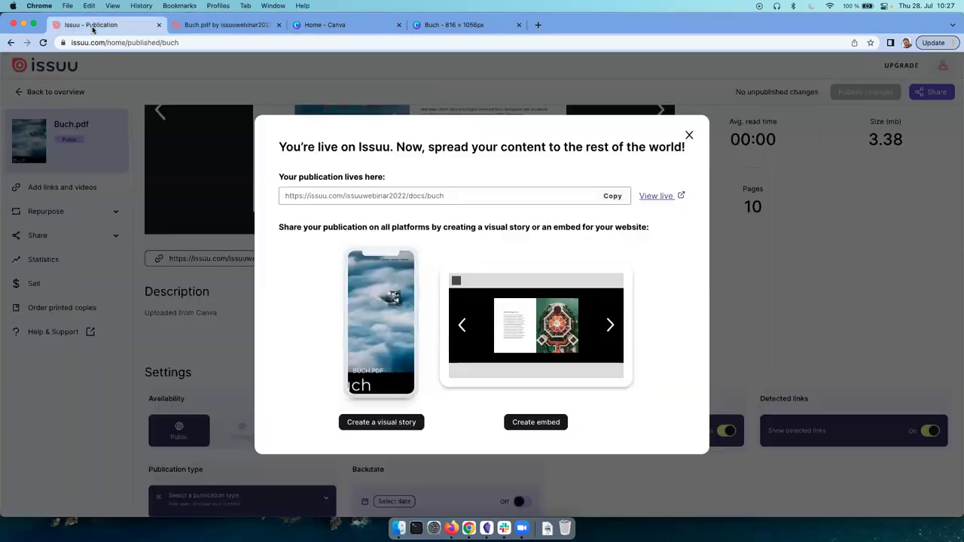
left_click(688, 135)
left_click(57, 190)
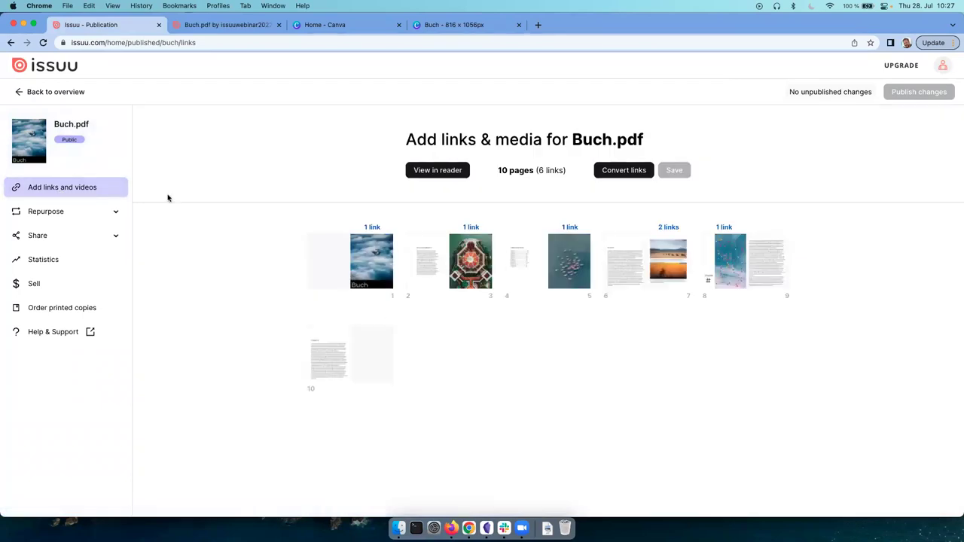
mouse_move(631, 285)
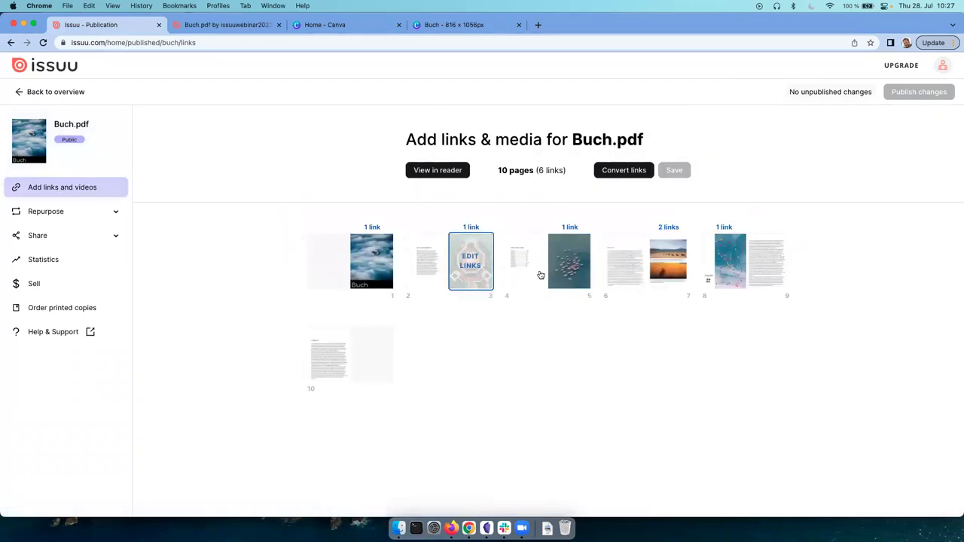
mouse_move(671, 281)
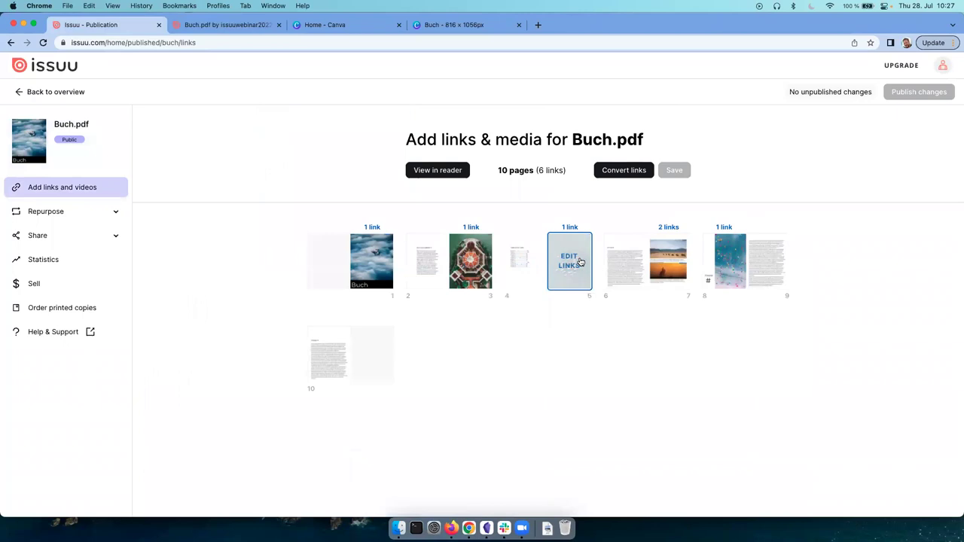
mouse_move(471, 254)
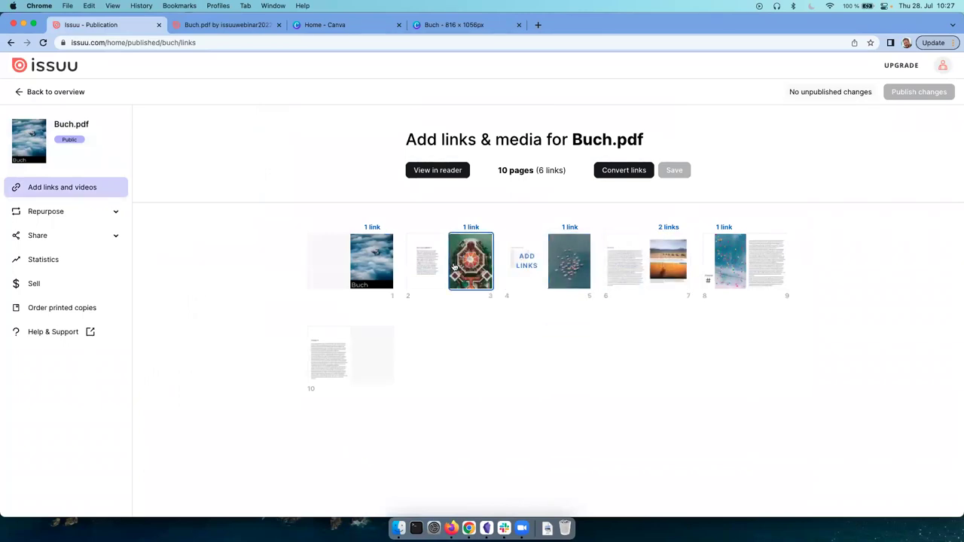
Step: Open the spread of pages 6 and 7, view the link conversion options, and outline a link area over page 7's upper photo
left_click(624, 261)
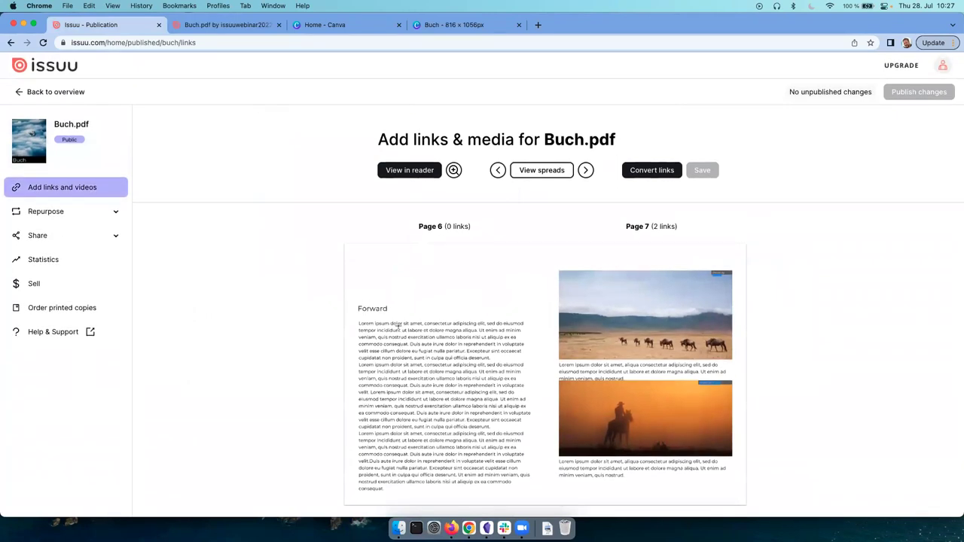
left_click(649, 171)
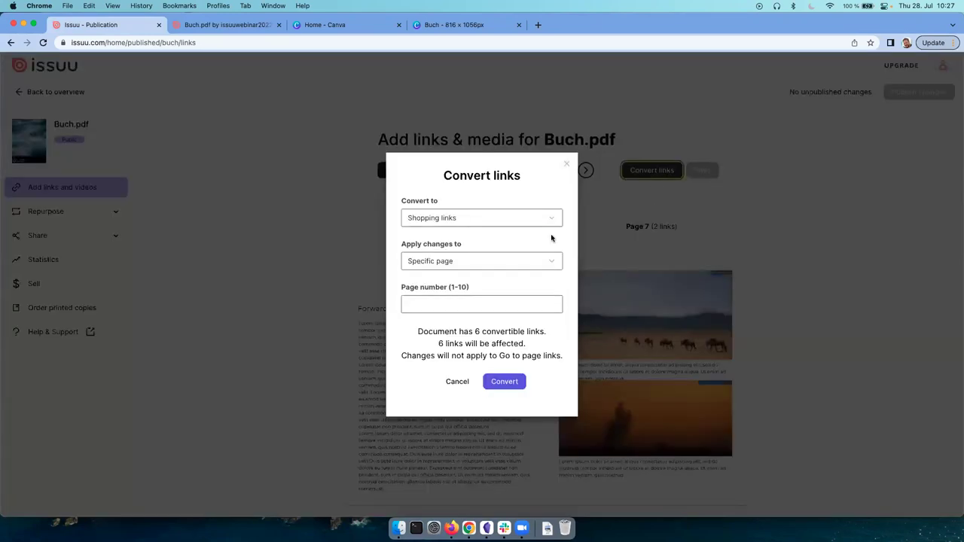
left_click(567, 164)
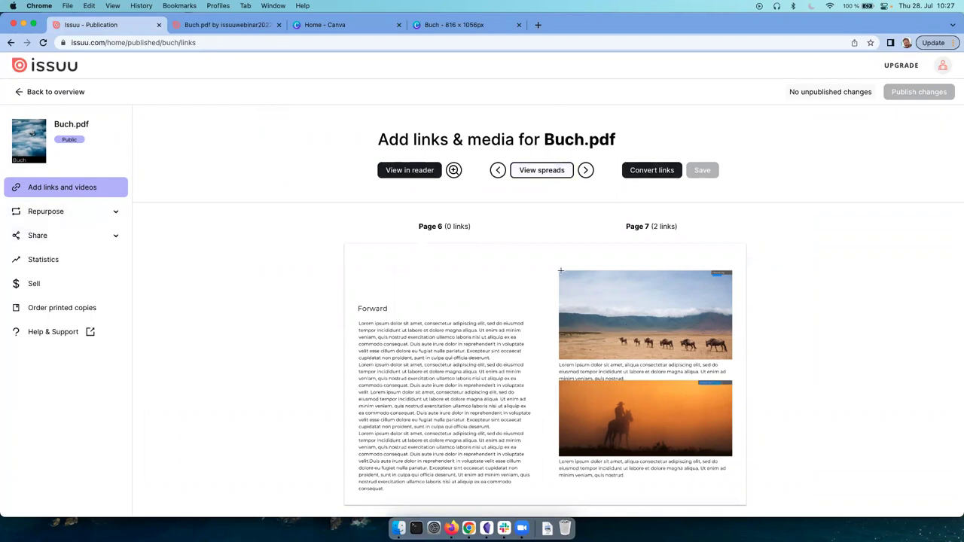
left_click_drag(560, 270, 732, 357)
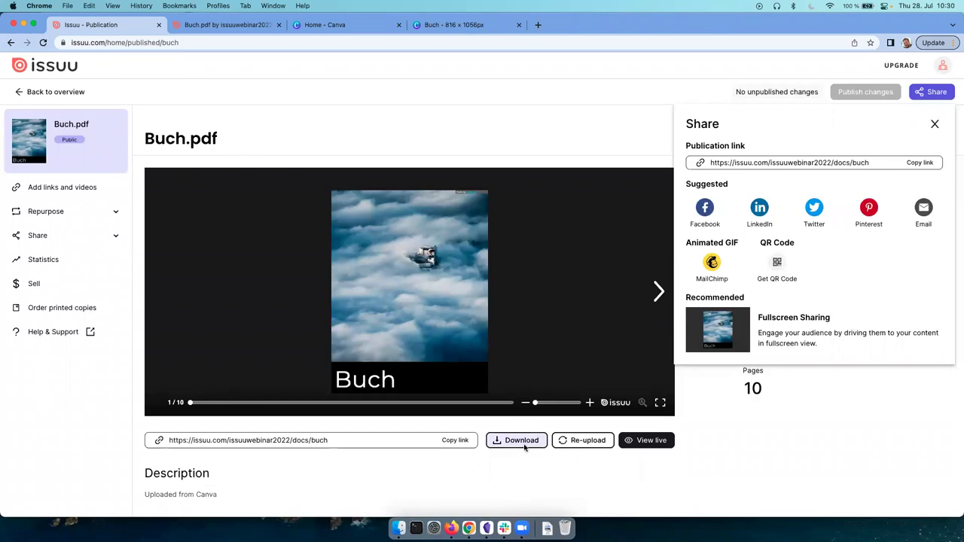
Step: Reopen the sharing options for Buch.pdf and copy the publication link
left_click(935, 125)
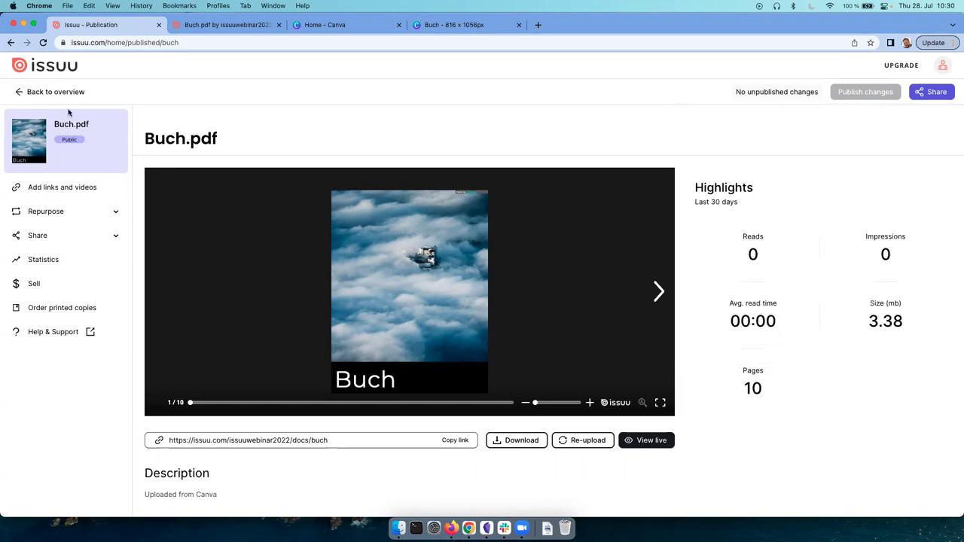
left_click(32, 92)
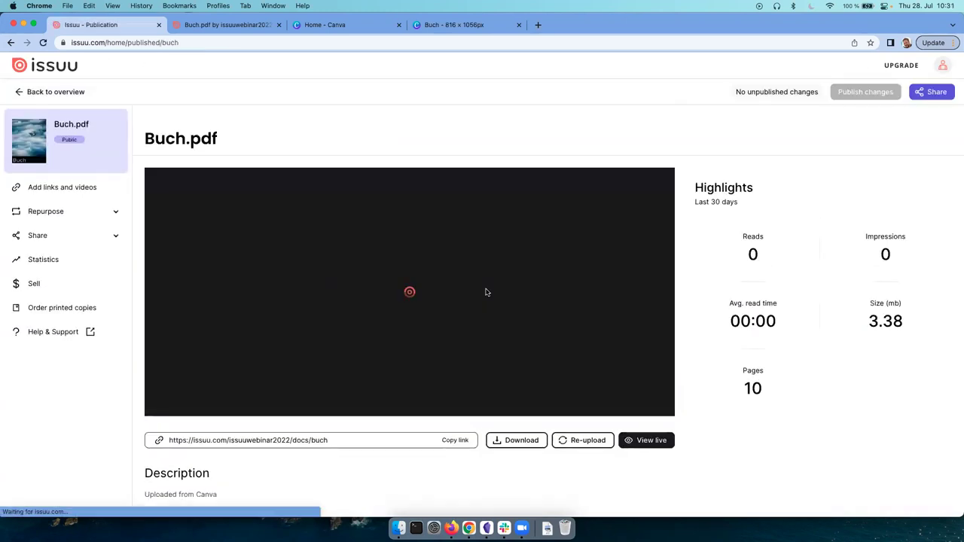
left_click(938, 94)
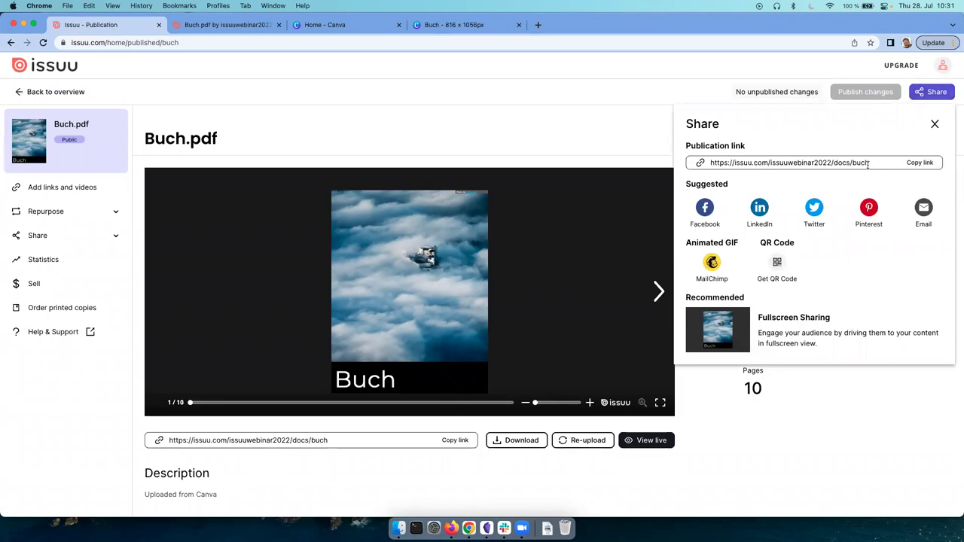
left_click(908, 166)
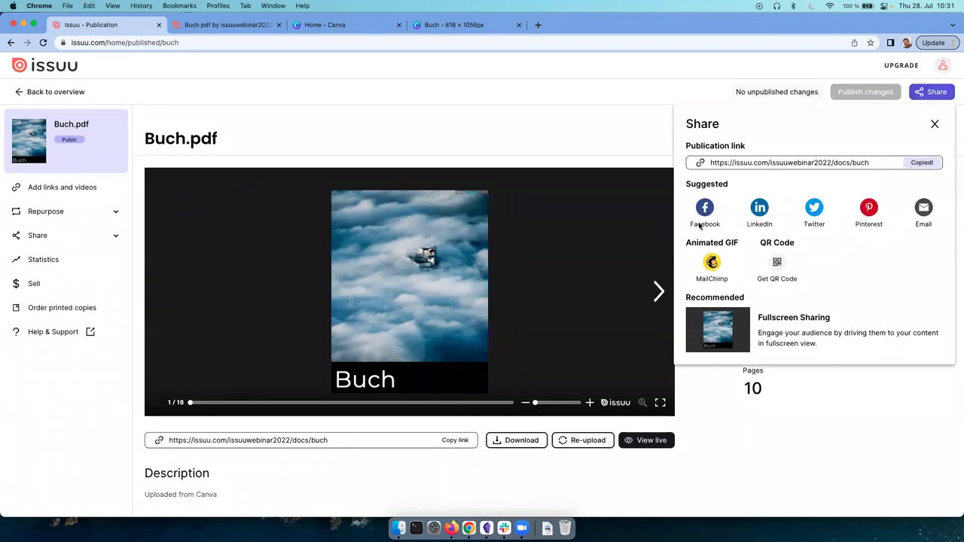
Step: Create a QR code for the publication and look at its PNG and SVG download options
left_click(771, 264)
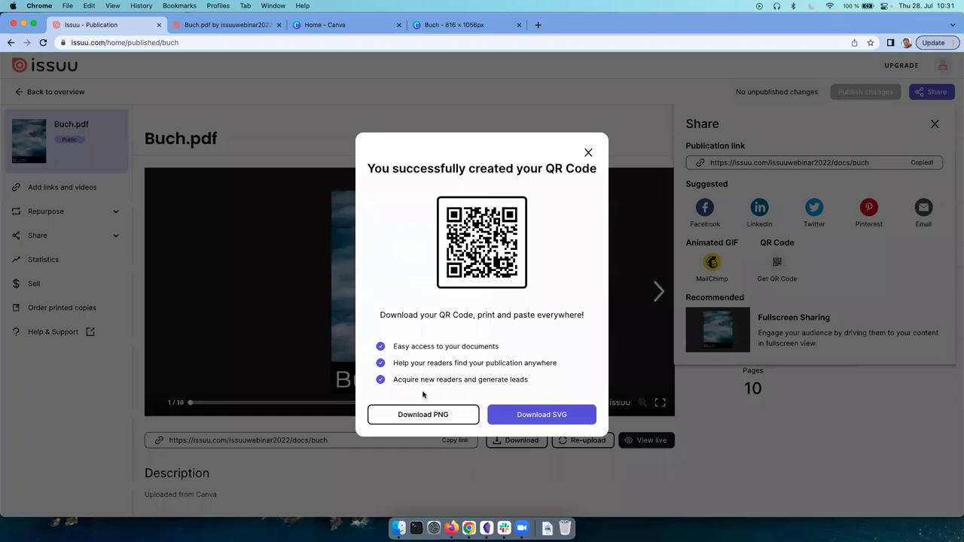
left_click(552, 418)
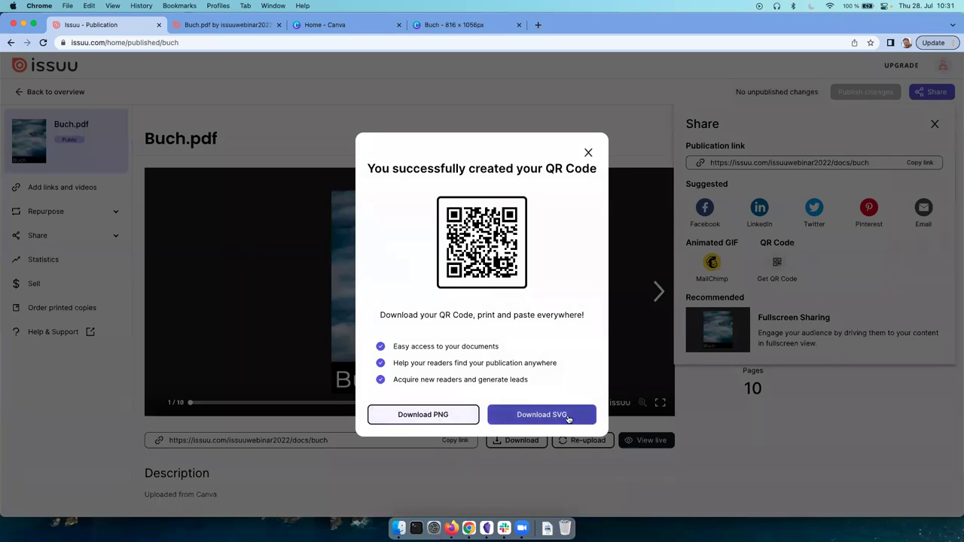
left_click(588, 152)
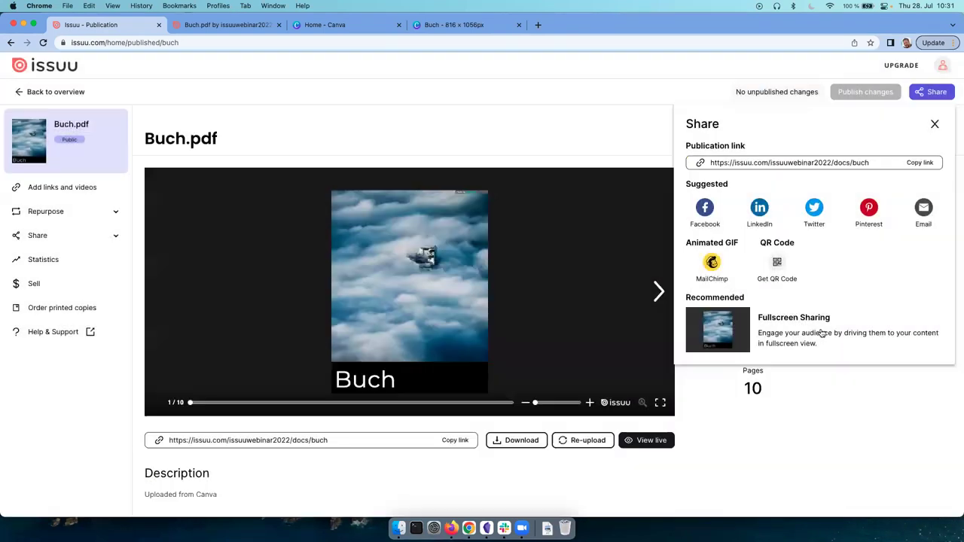
Step: View the Fullscreen Sharing option and look through the publication's settings and Article Stories section
left_click(822, 333)
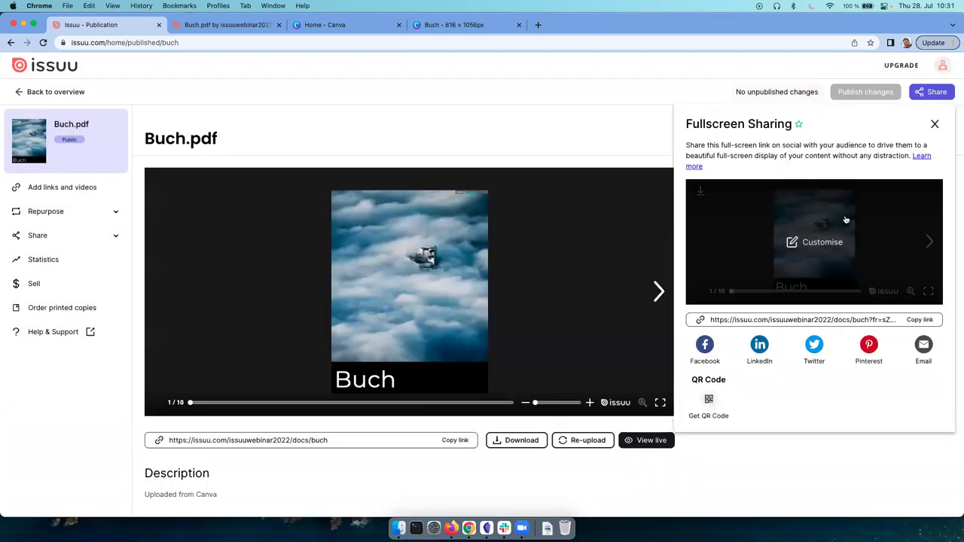
left_click(934, 123)
scroll(513, 332, "down", 10)
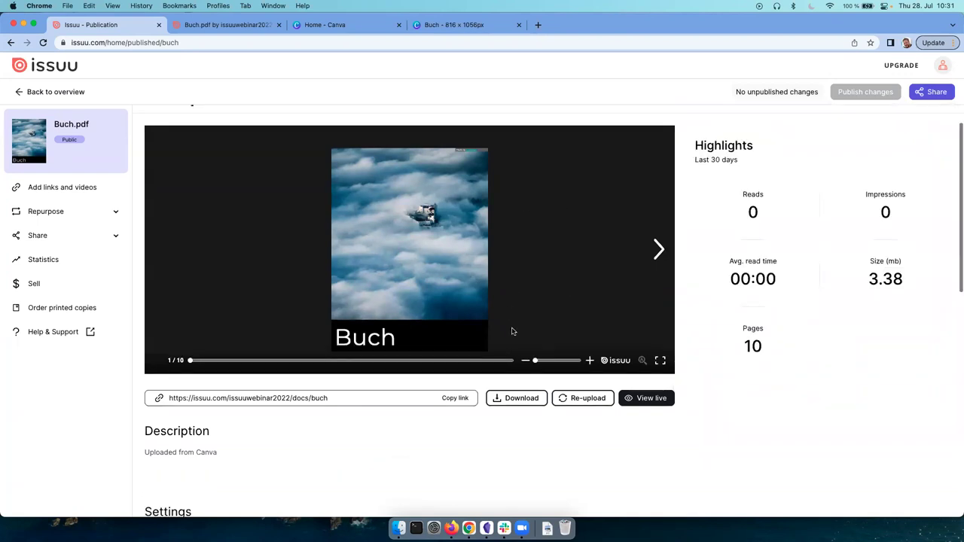
scroll(513, 332, "down", 2)
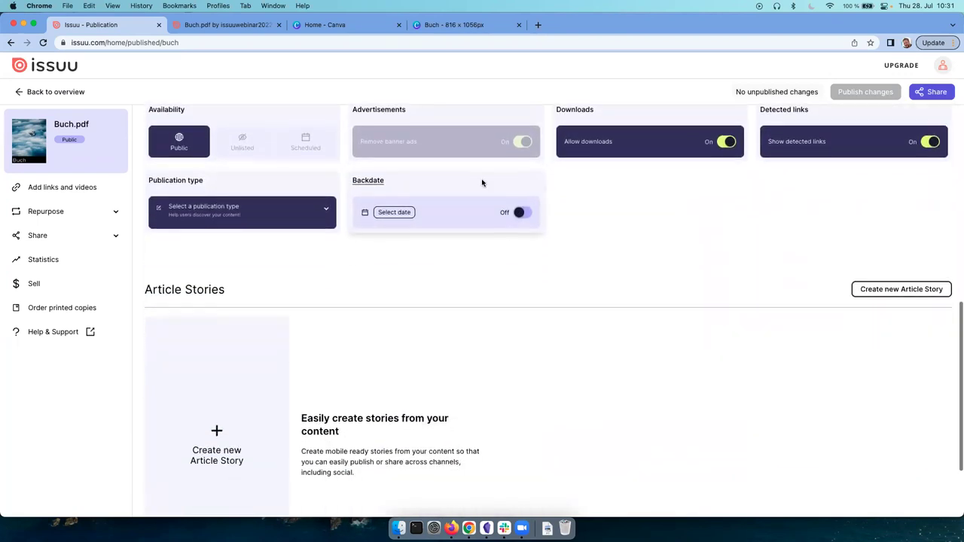
scroll(484, 183, "up", 8)
Step: View the shareable links page for Buch.pdf and open its Embed on Website settings
left_click(89, 236)
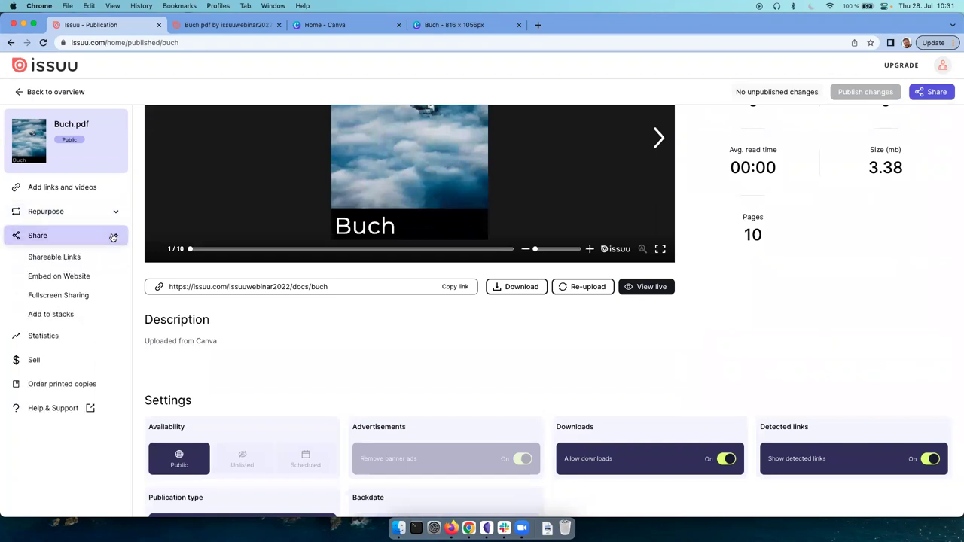
left_click(87, 260)
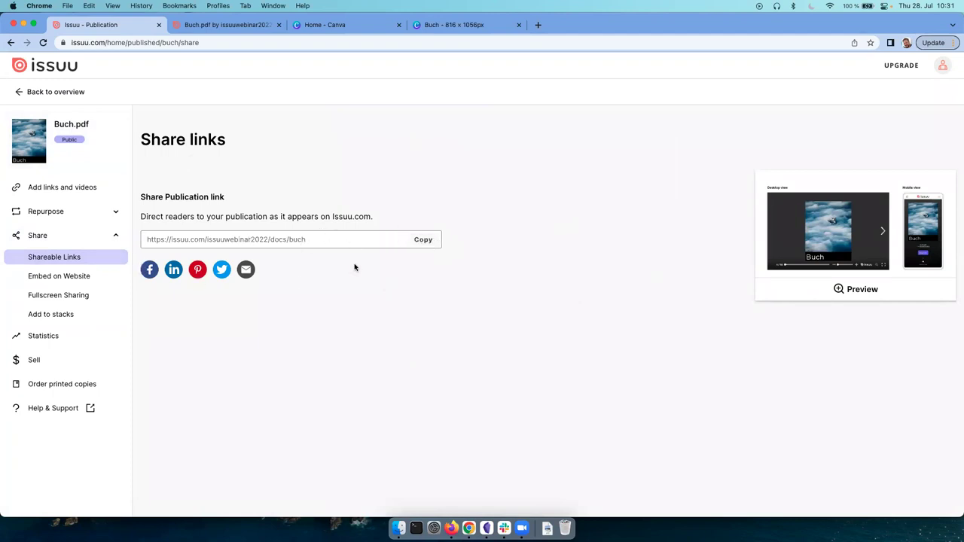
left_click(52, 277)
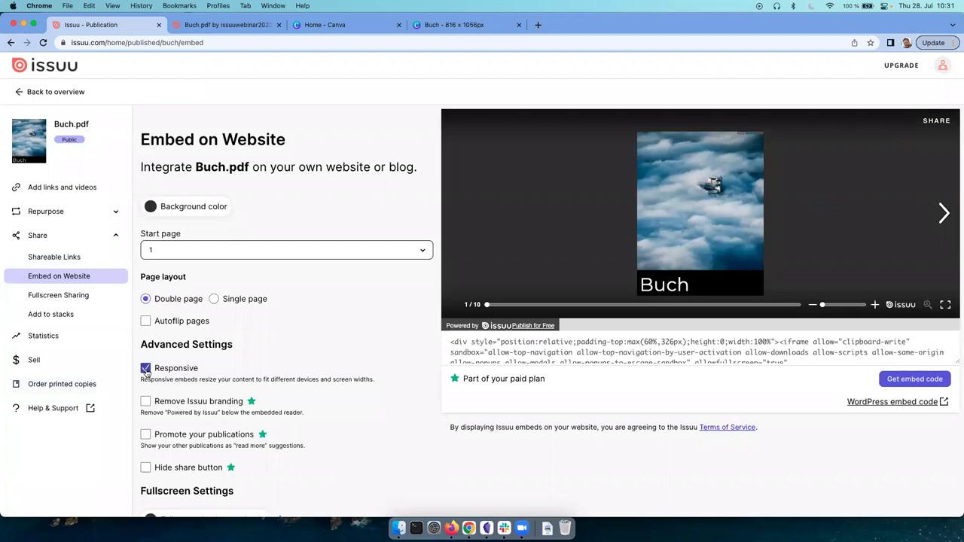
Step: Demonstrate the embed's single-page layout and autoflip options, and restore the double-page layout without autoflip
left_click(218, 300)
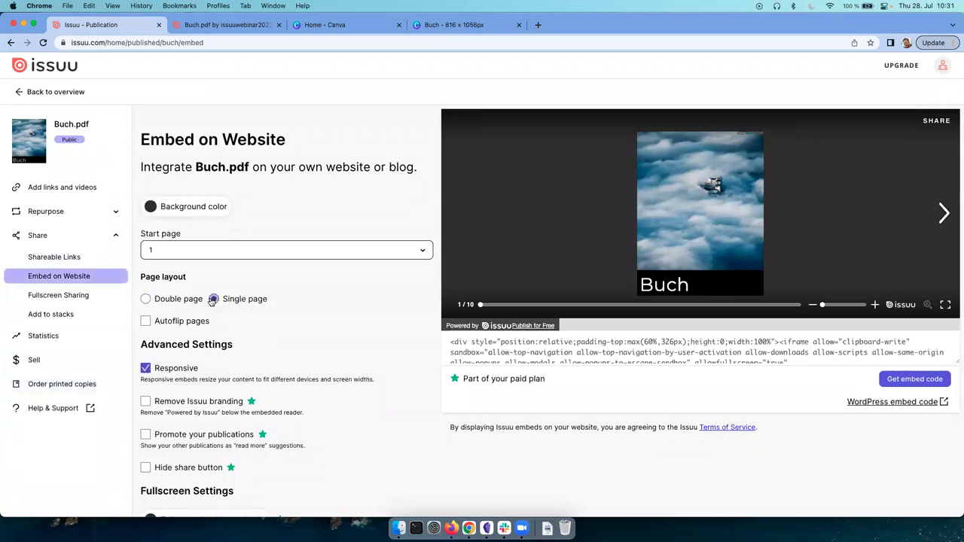
left_click(145, 299)
left_click(145, 321)
left_click(145, 321)
Step: Set the embed's start page to 5, remove the Issuu branding and hide the share button
left_click(259, 251)
left_click(226, 294)
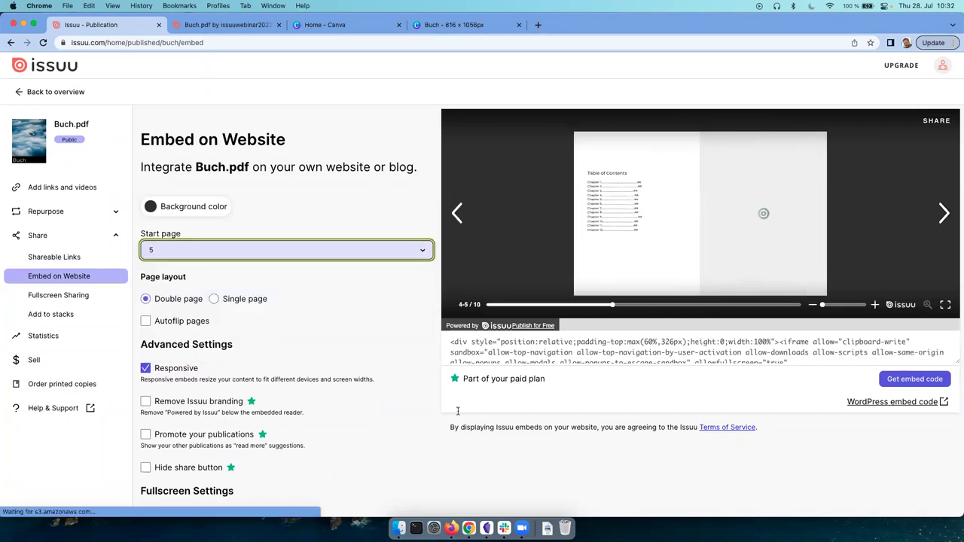
left_click(145, 403)
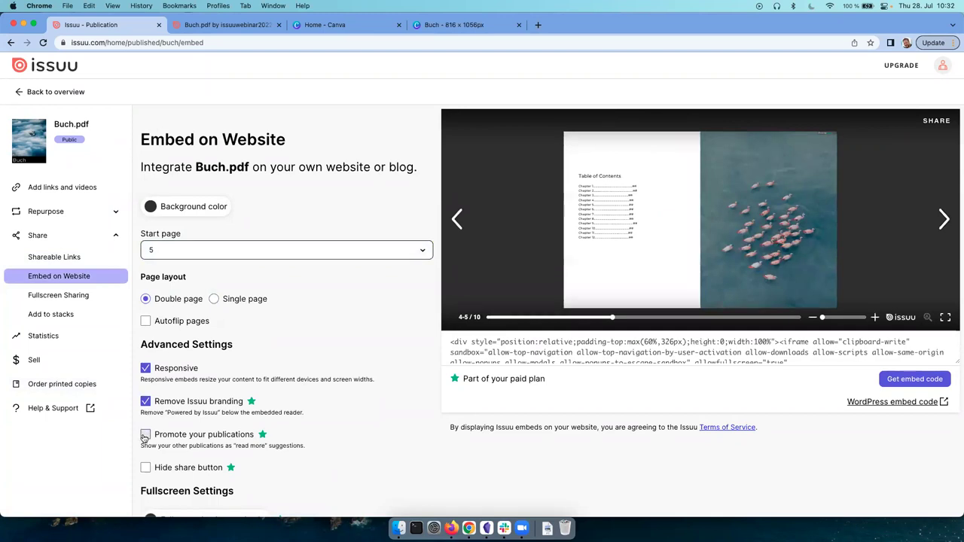
left_click(145, 468)
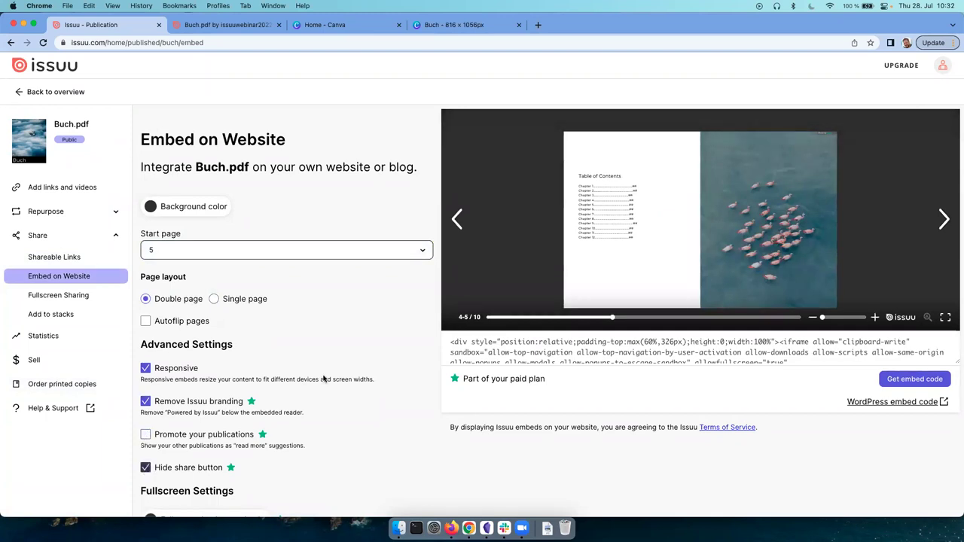
Step: Set the embed's fullscreen background color to a bright red
scroll(324, 379, "down", 3)
scroll(143, 444, "down", 3)
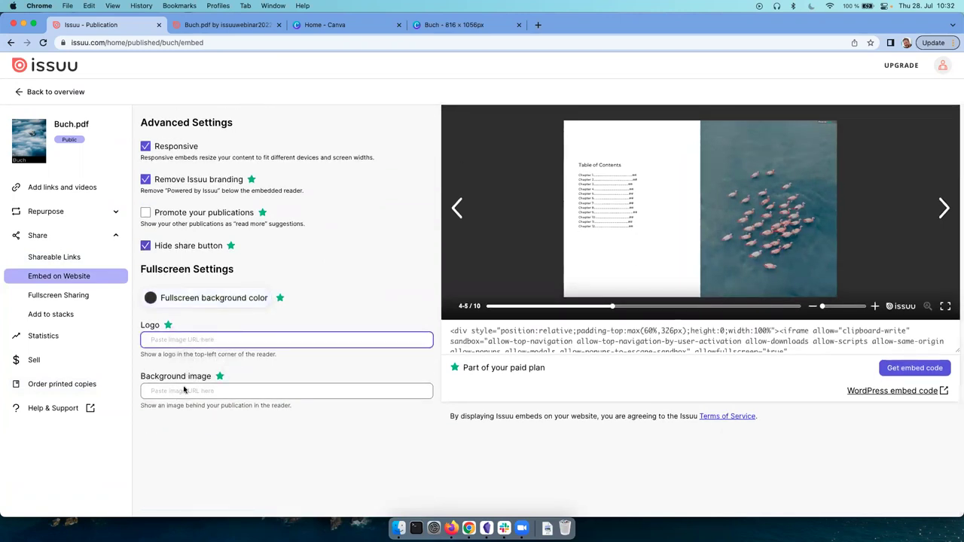
left_click(186, 300)
left_click_drag(260, 337, 273, 327)
left_click(437, 250)
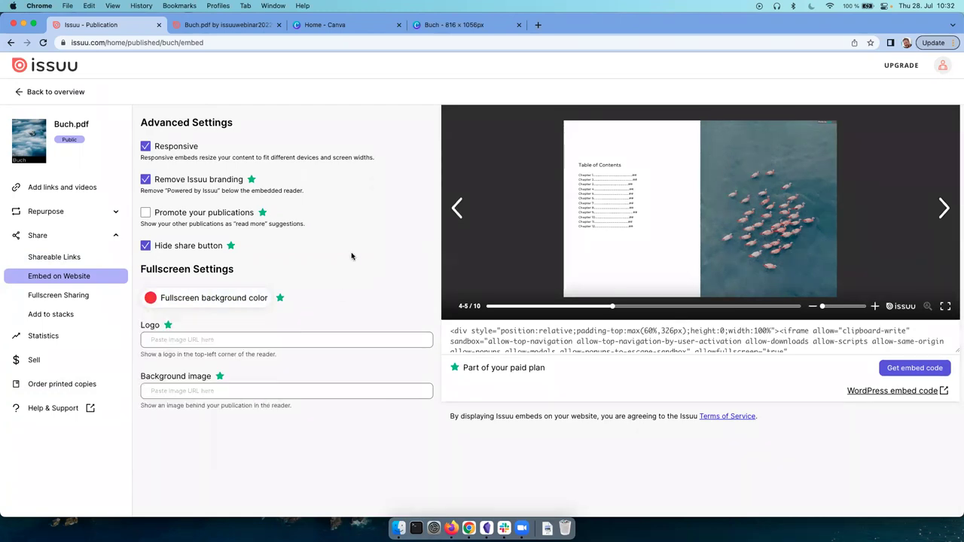
Step: Set the embed's regular background color to pure red and check the reader preview
scroll(353, 258, "up", 5)
left_click(170, 211)
left_click_drag(260, 229, 276, 223)
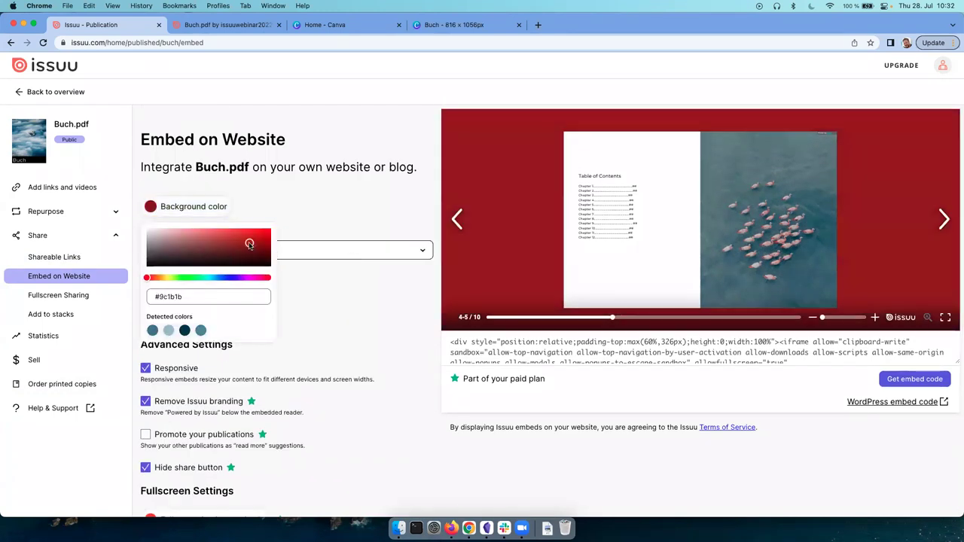
left_click(334, 213)
scroll(334, 214, "down", 5)
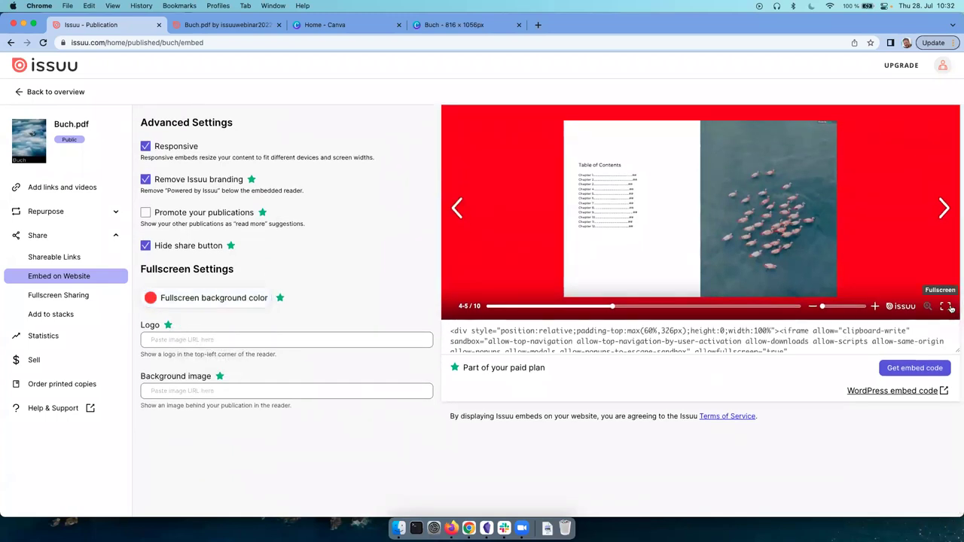
Step: Get the embed code for the customized Buch.pdf reader
scroll(314, 273, "up", 3)
scroll(314, 276, "up", 1)
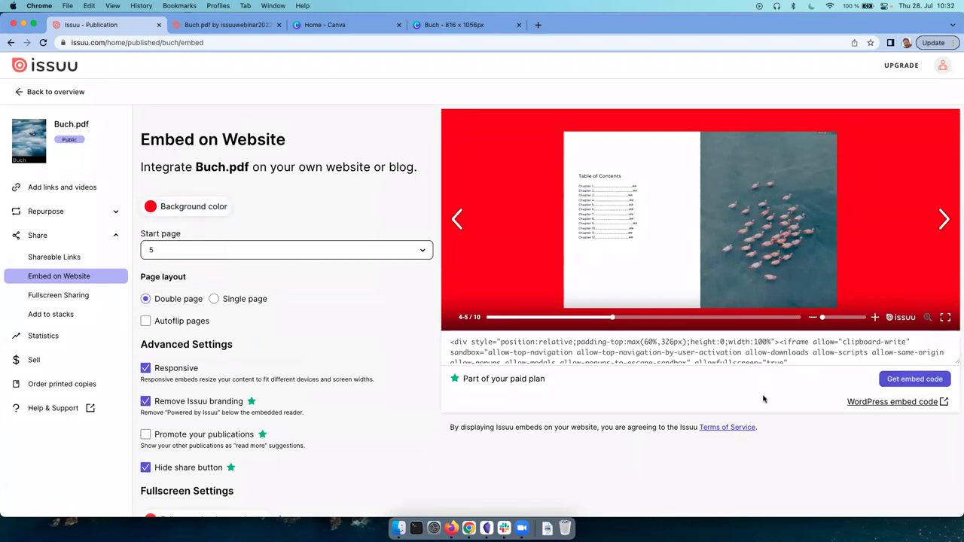
left_click(925, 379)
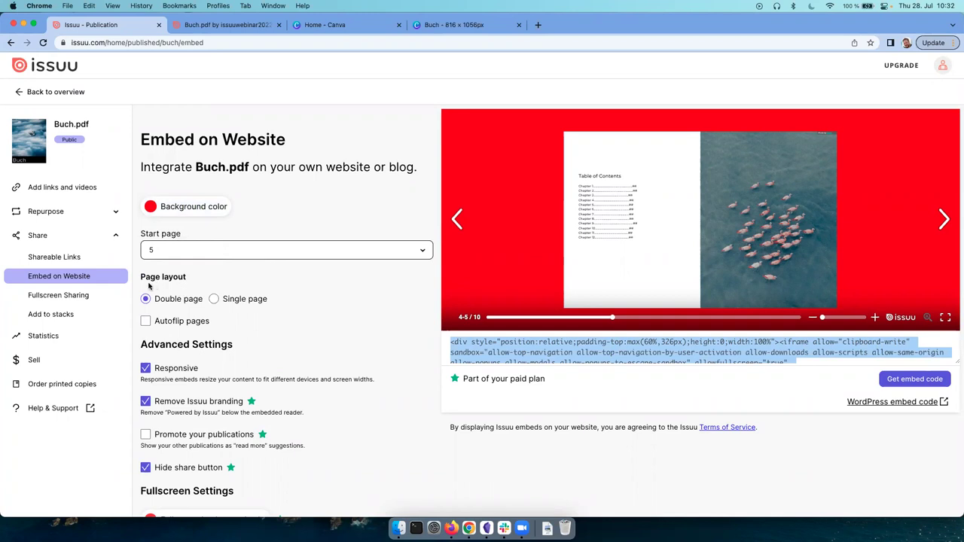
Step: Open the Fullscreen Sharing settings and set the fullscreen background color to the muted red-brown #8c6d6d
left_click(90, 300)
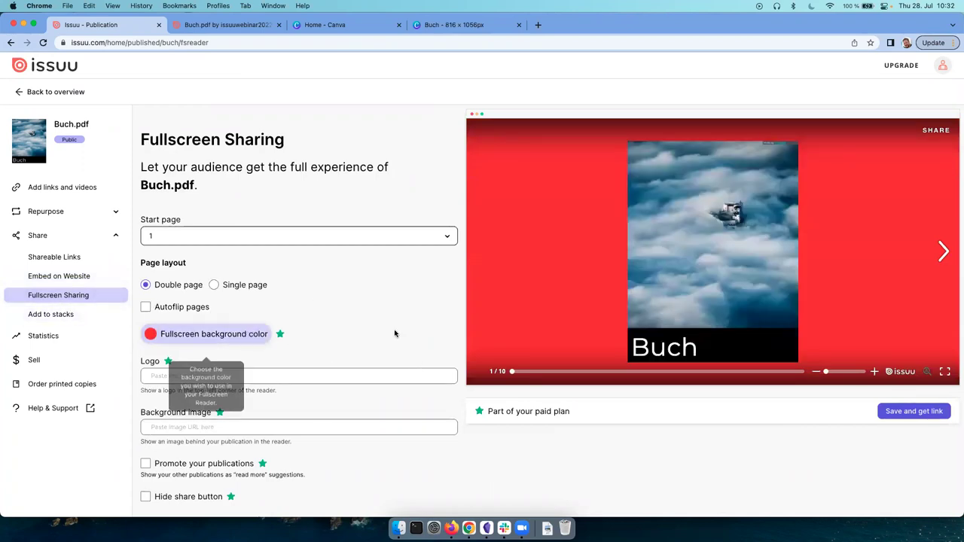
left_click(162, 334)
mouse_move(174, 377)
left_mouse_down()
mouse_move(172, 385)
mouse_move(173, 374)
left_mouse_up()
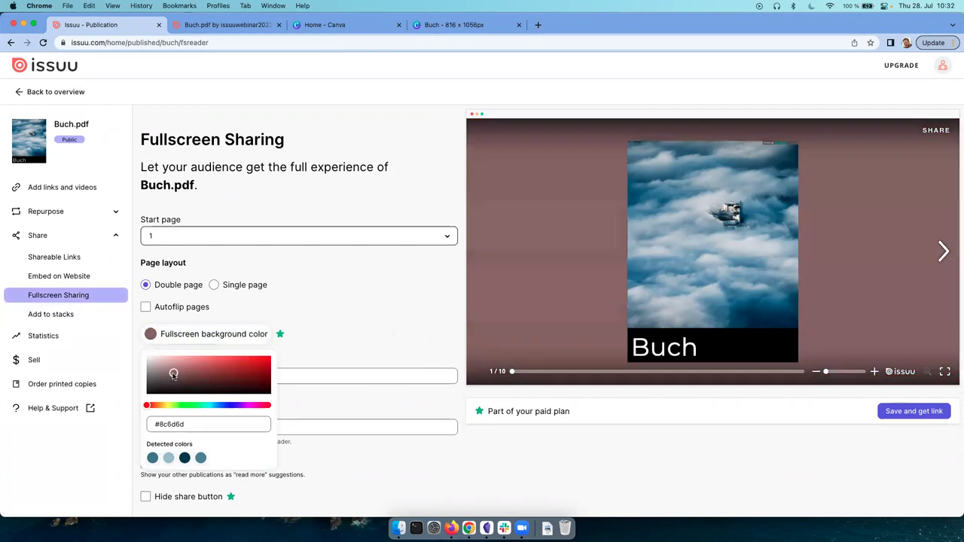
left_click(352, 309)
Step: Set the fullscreen reader's start page to 5 and look over the logo, background image, promotion and share button options
scroll(192, 316, "down", 3)
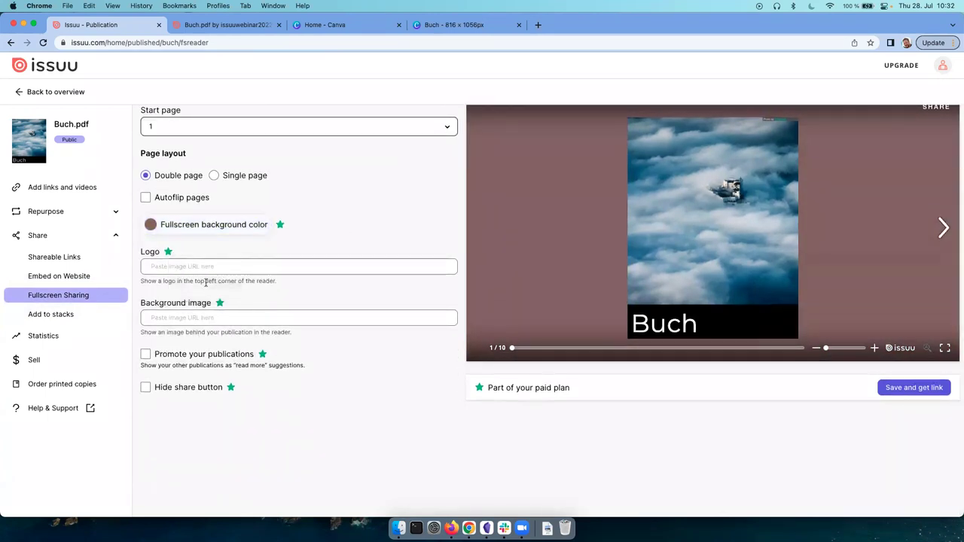
scroll(205, 282, "up", 3)
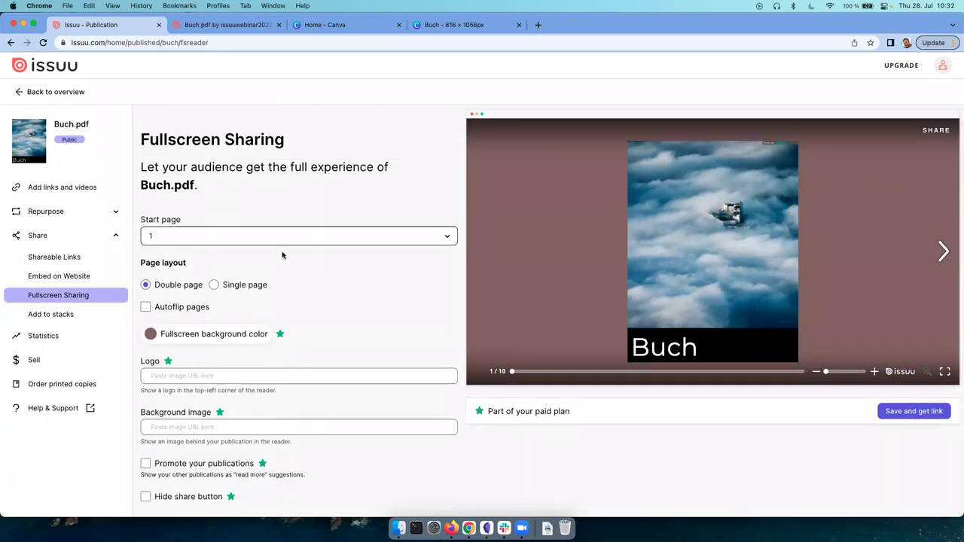
left_click(212, 235)
left_click(230, 278)
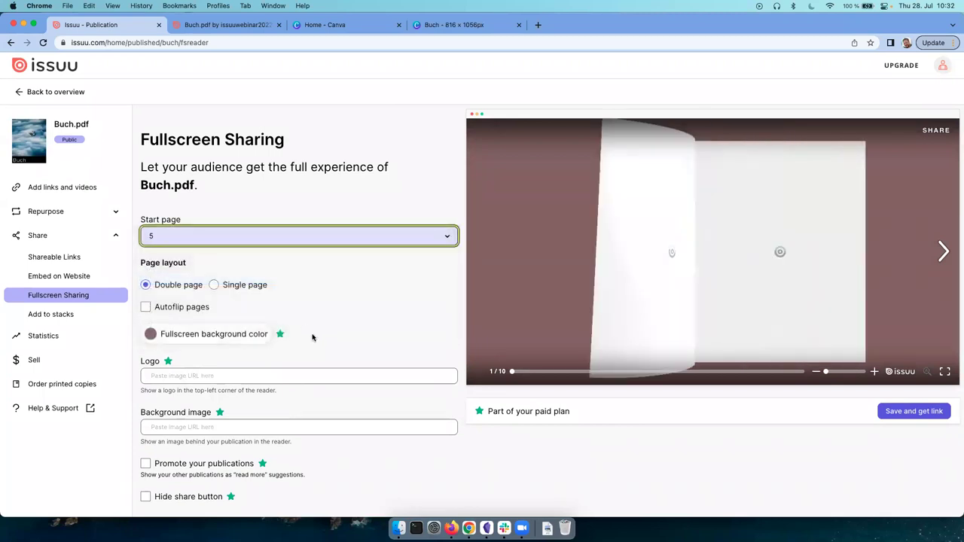
scroll(309, 343, "down", 3)
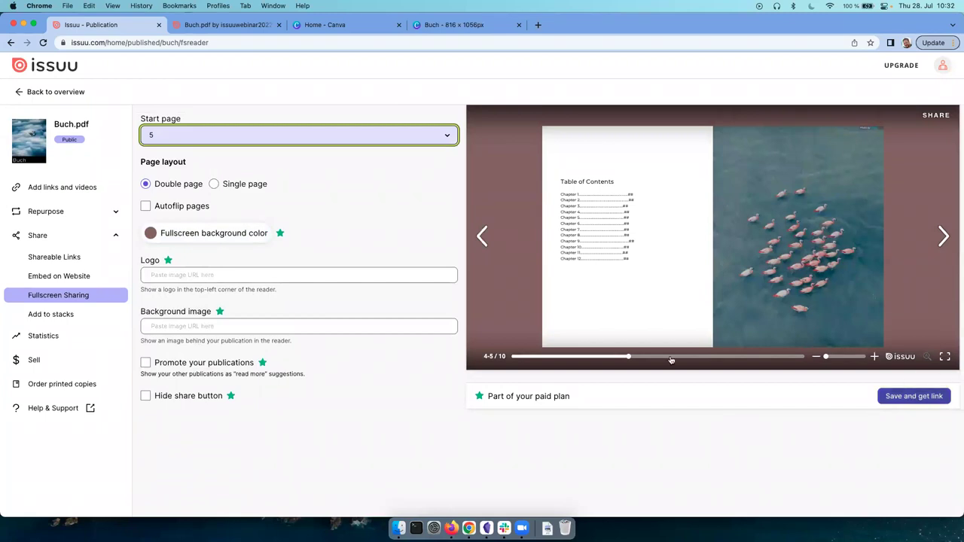
left_click(146, 396)
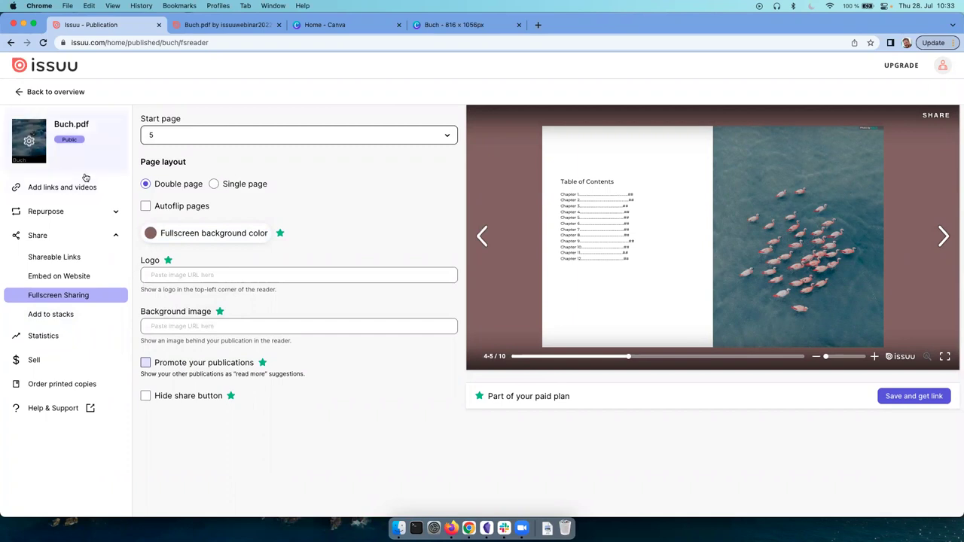
Step: Open the GIF creator for Buch.pdf and add the spreads of pages 2-3 and 4-5 to the animated GIF
left_click(102, 212)
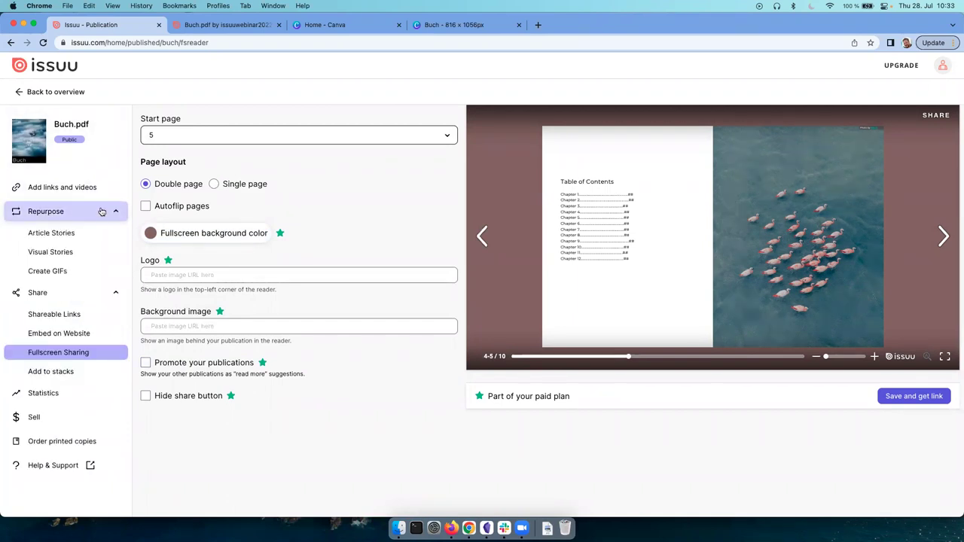
left_click(64, 272)
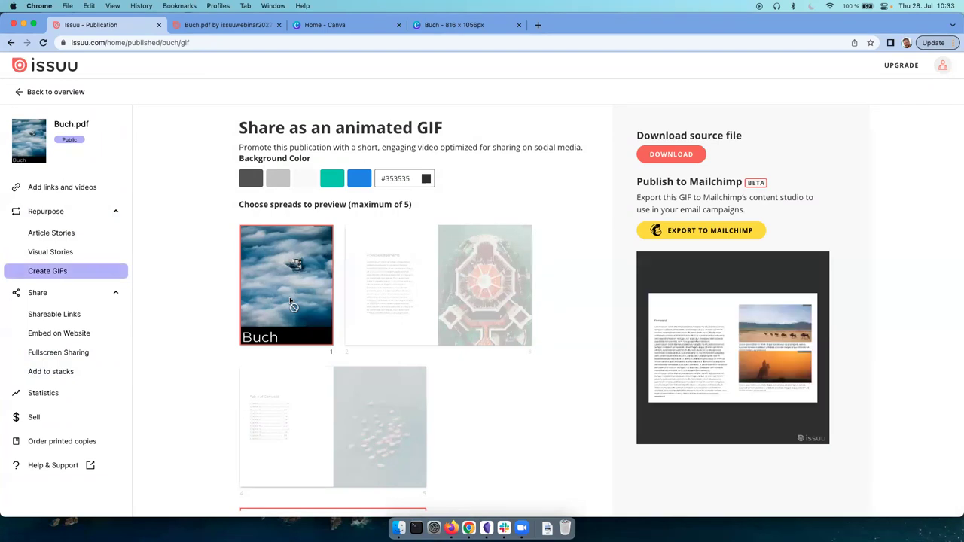
left_click(419, 301)
scroll(338, 368, "down", 1)
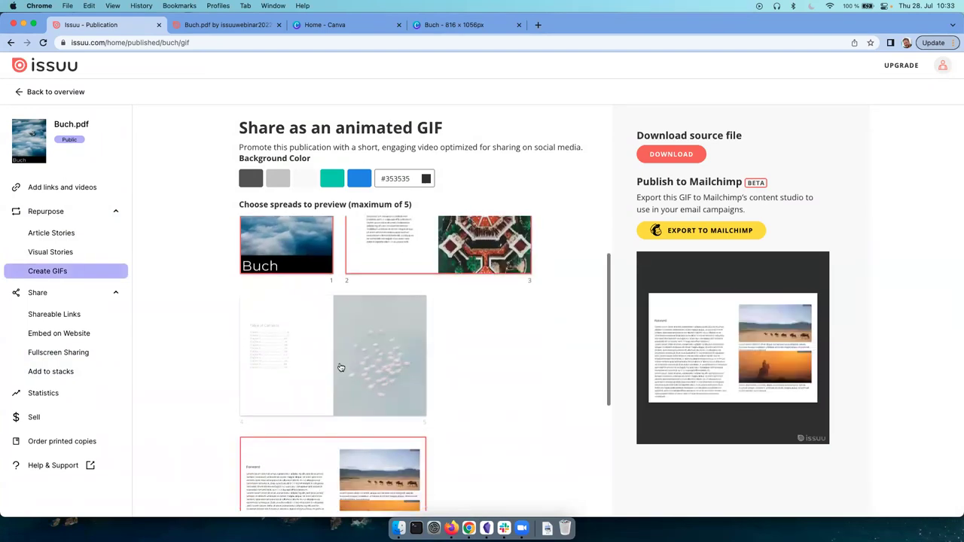
left_click(339, 369)
scroll(408, 385, "up", 1)
scroll(408, 385, "down", 4)
scroll(407, 384, "up", 4)
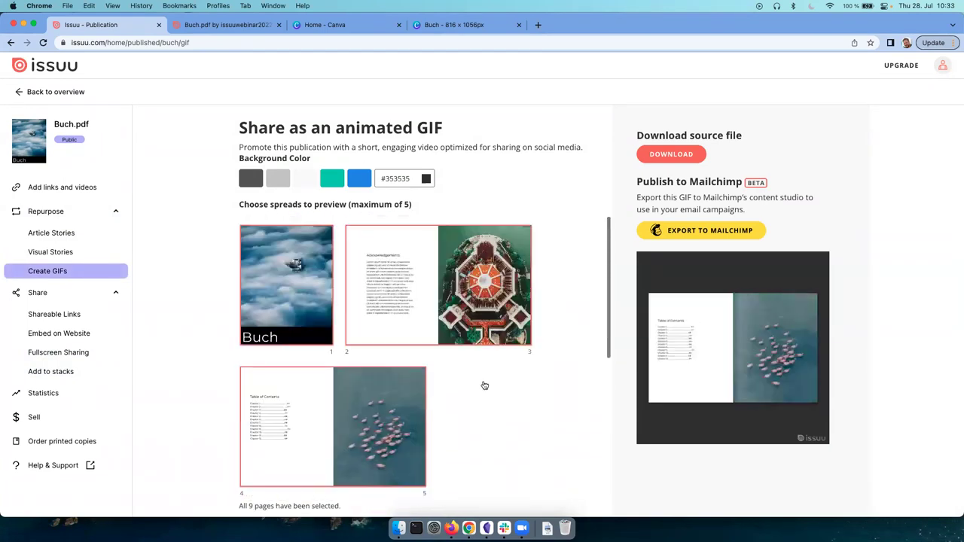
Step: Review the selected GIF spreads and inspect the video download and Mailchimp export options
scroll(312, 306, "down", 4)
scroll(312, 305, "up", 4)
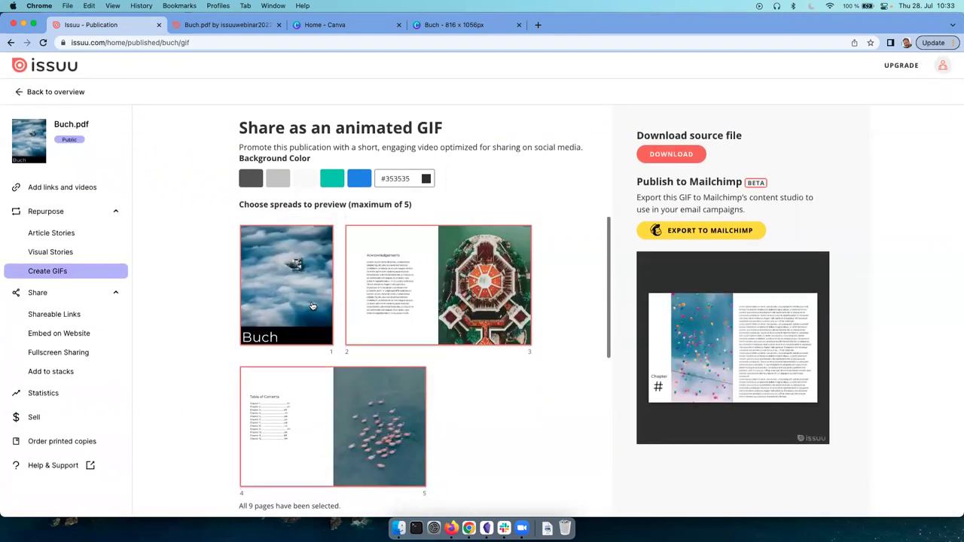
scroll(498, 399, "down", 4)
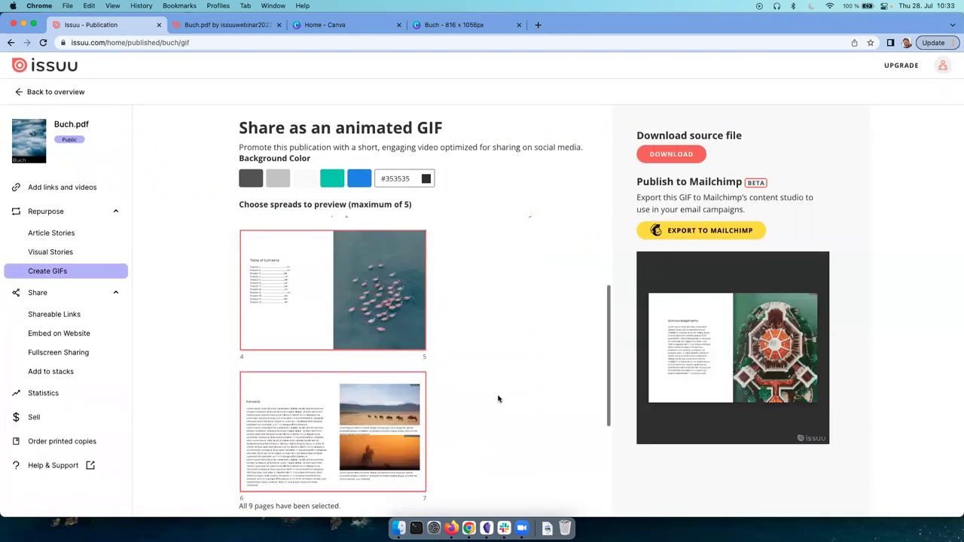
scroll(498, 399, "up", 3)
scroll(498, 400, "up", 2)
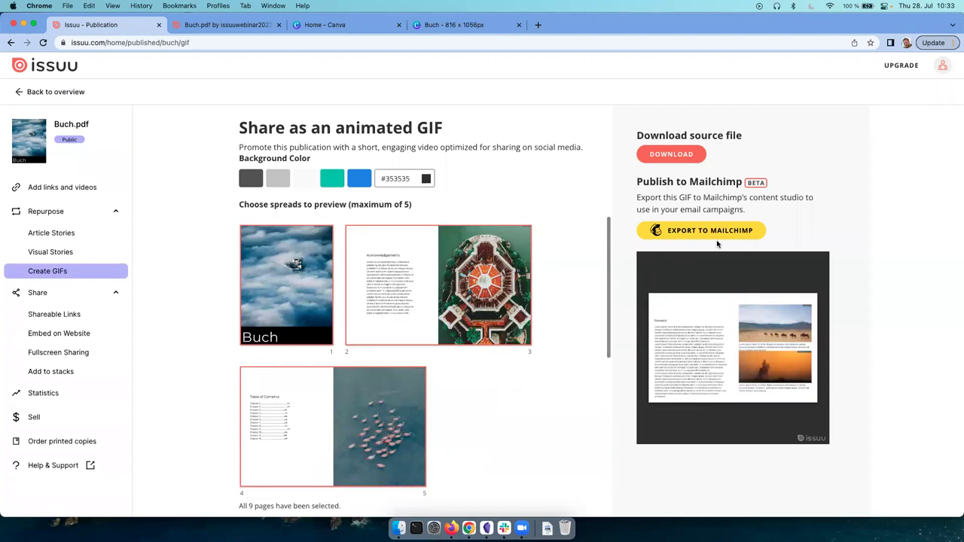
left_click(671, 153)
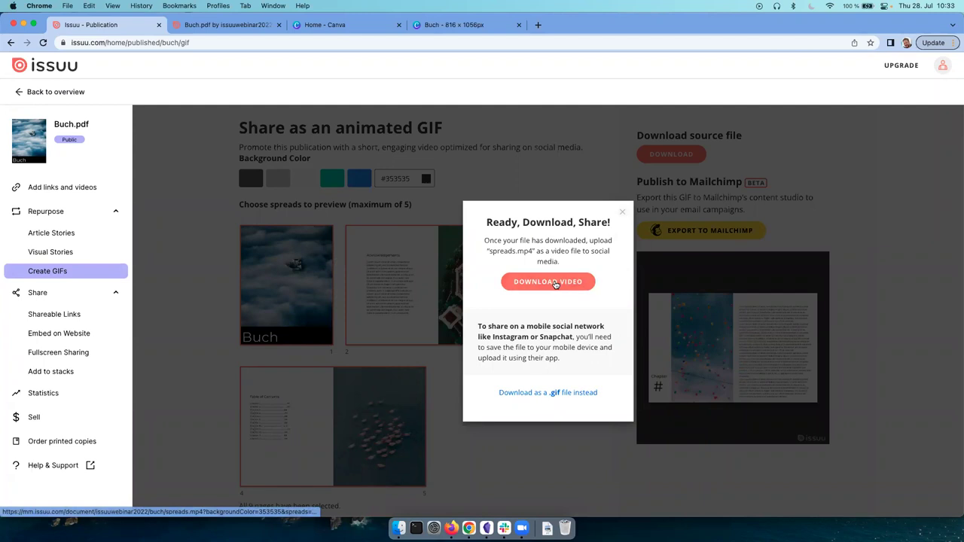
left_click(623, 214)
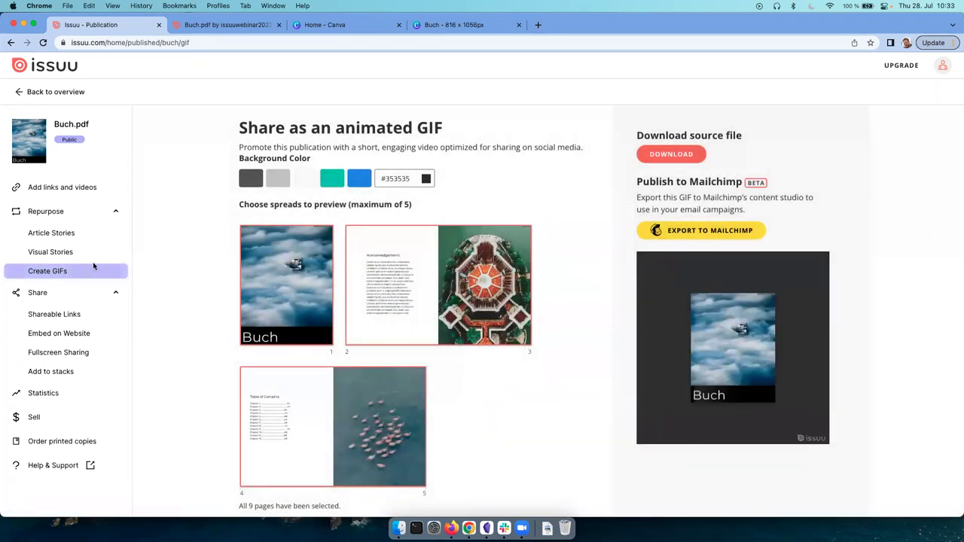
left_click(715, 232)
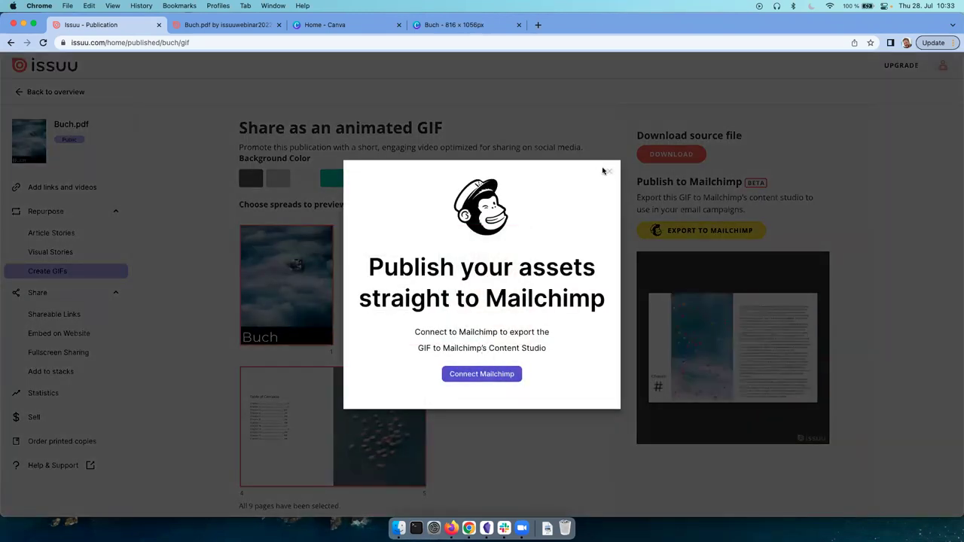
left_click(608, 175)
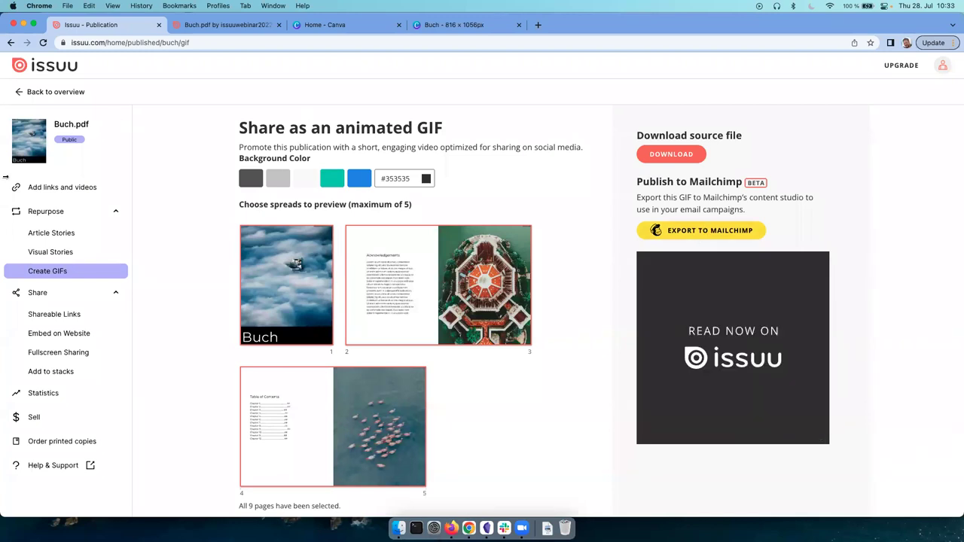
Step: Start a new Visual Story from Buch.pdf using the Engage style
left_click(71, 252)
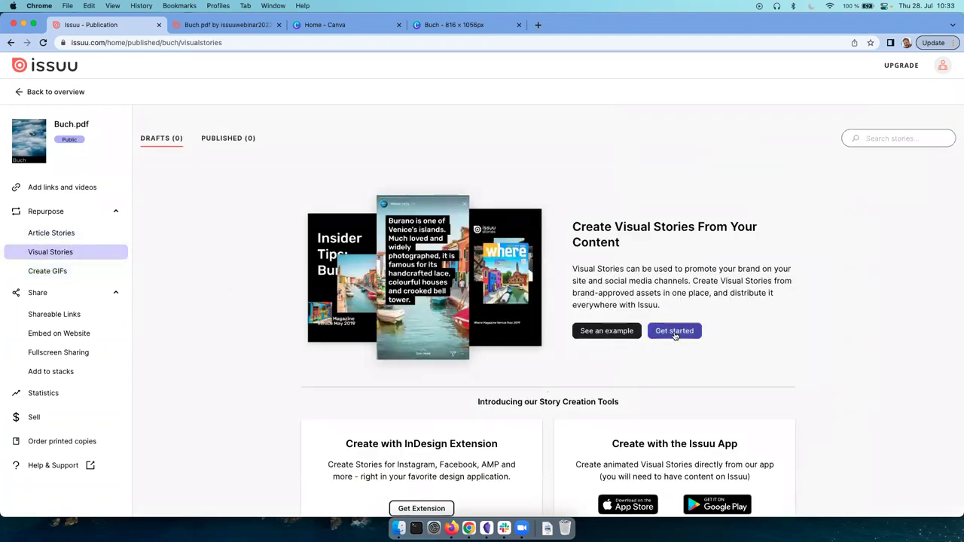
scroll(675, 336, "down", 3)
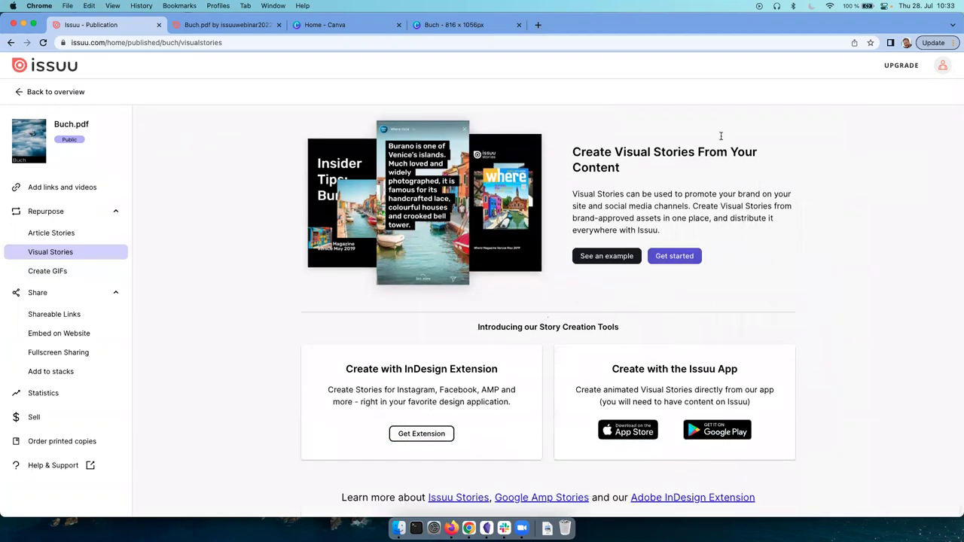
left_click(674, 256)
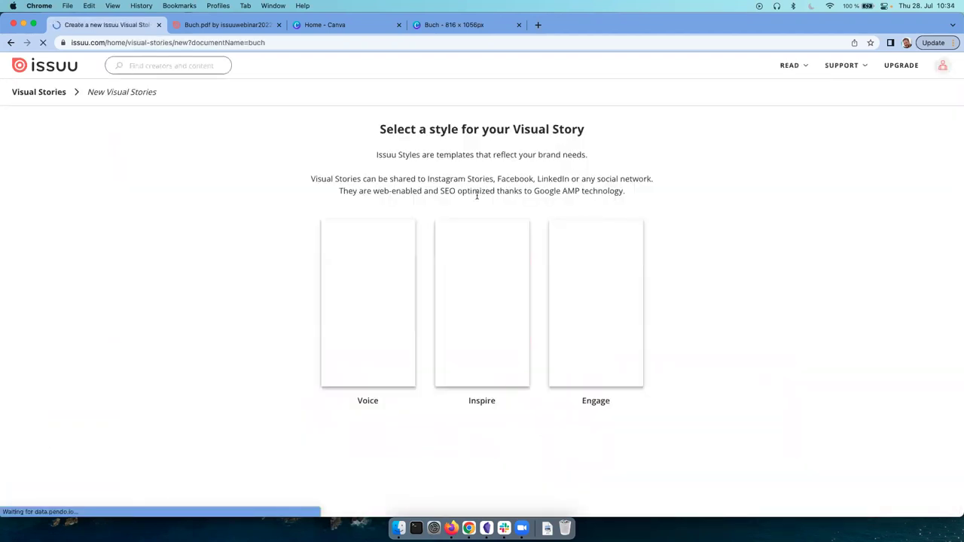
left_click(594, 291)
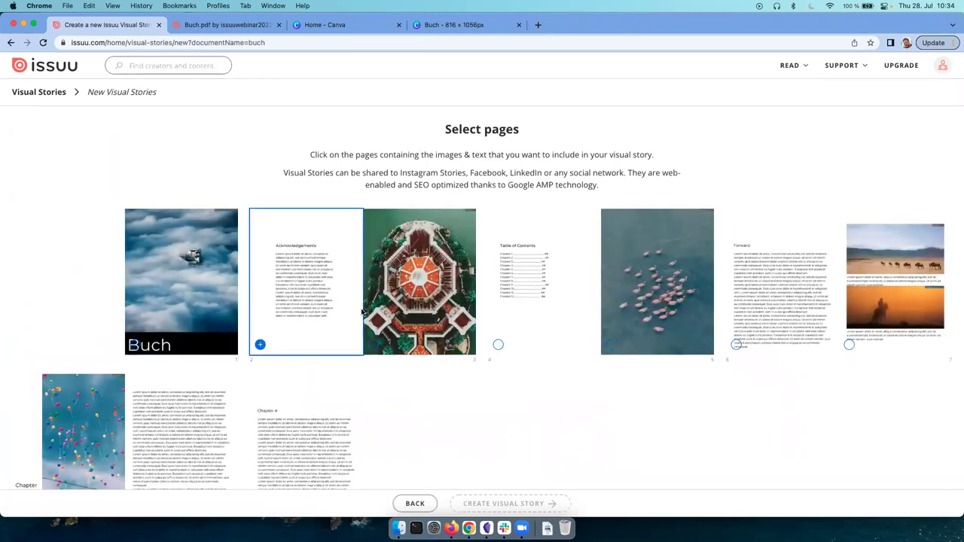
Step: Select pages 3, 5 and 8 of the book and create the visual story from them
left_click(402, 301)
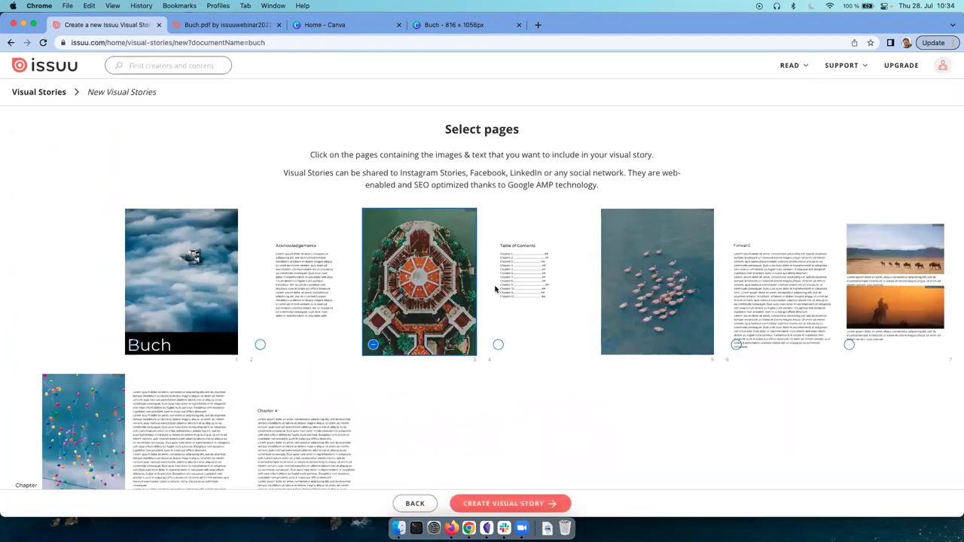
left_click(647, 288)
scroll(647, 287, "down", 2)
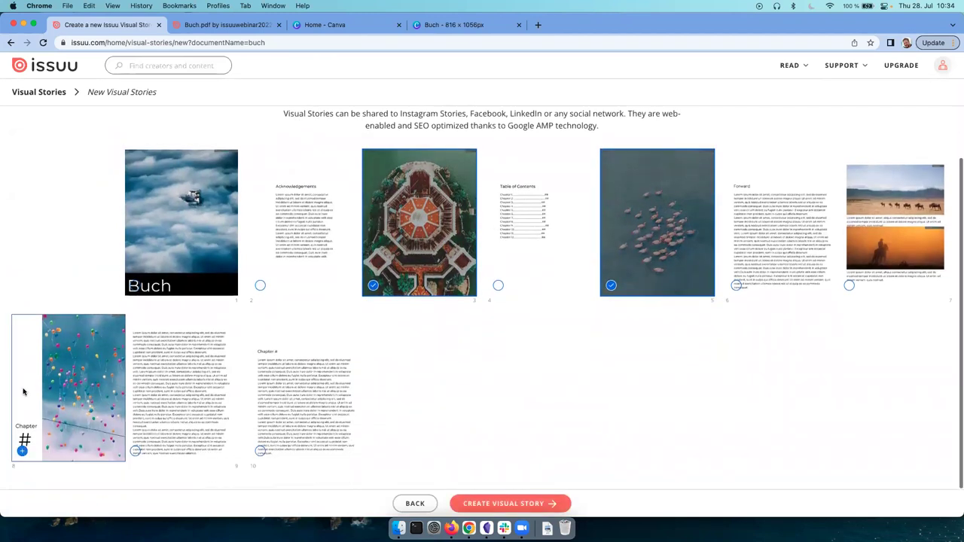
left_click(78, 386)
left_click(524, 501)
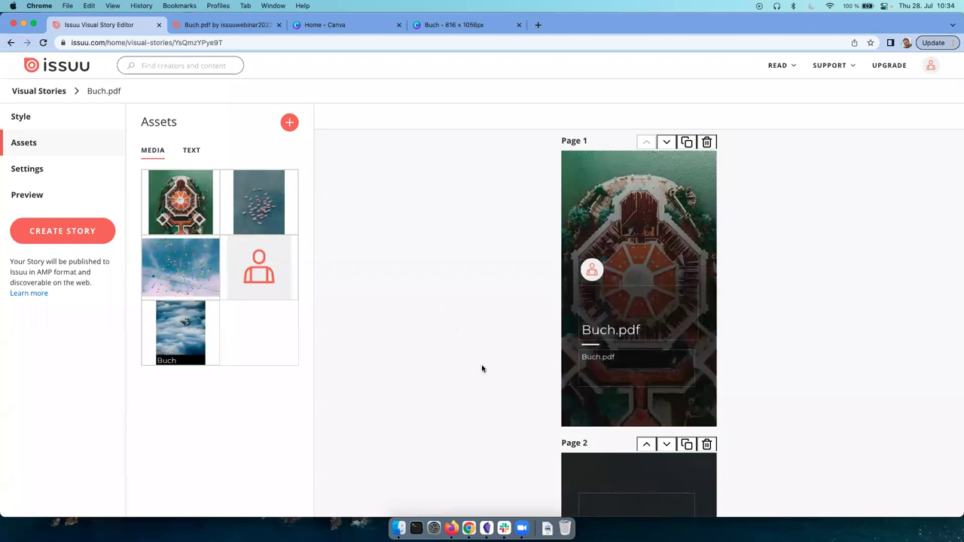
Step: Change the large title on story page 1 to "Buch" and move the round profile logo to that page's upper-right corner
left_click(595, 331)
double_click(598, 331)
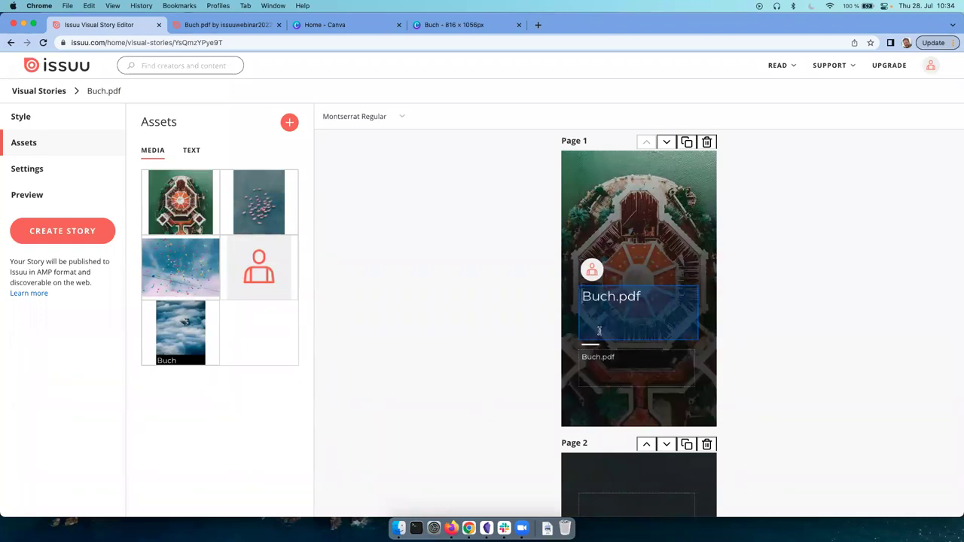
key("Delete")
key("Delete")
key("Delete")
key("Delete")
key("Delete")
left_click(656, 359)
left_click_drag(589, 272, 690, 173)
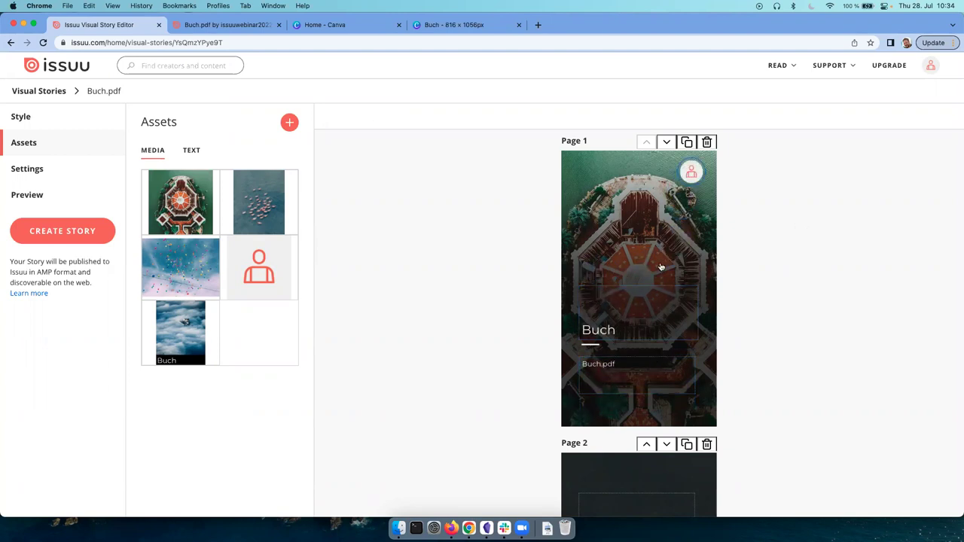
Step: Look through the remaining story pages and the text assets extracted from the book
scroll(661, 267, "down", 10)
scroll(660, 267, "up", 10)
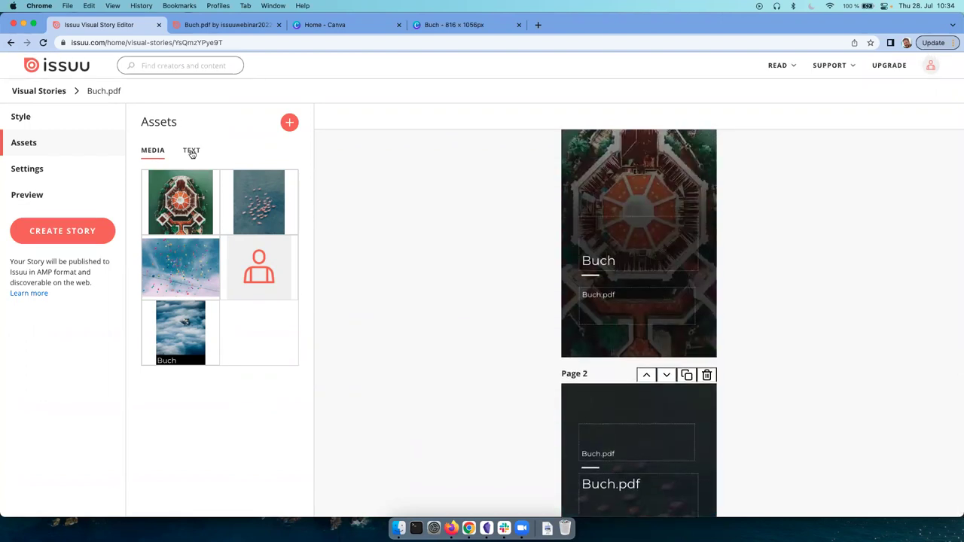
left_click(193, 151)
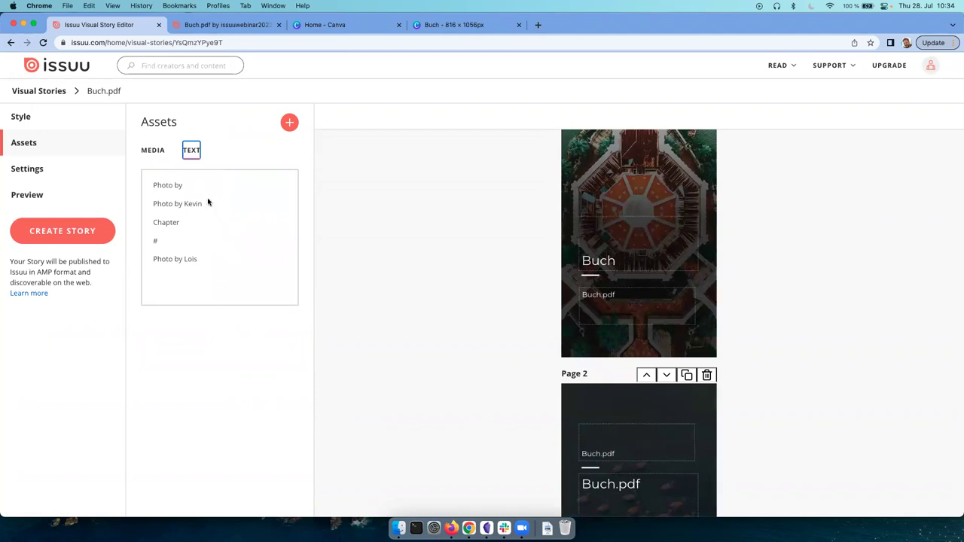
Step: Create the story, replace its description with "TExt" and share it
left_click(52, 232)
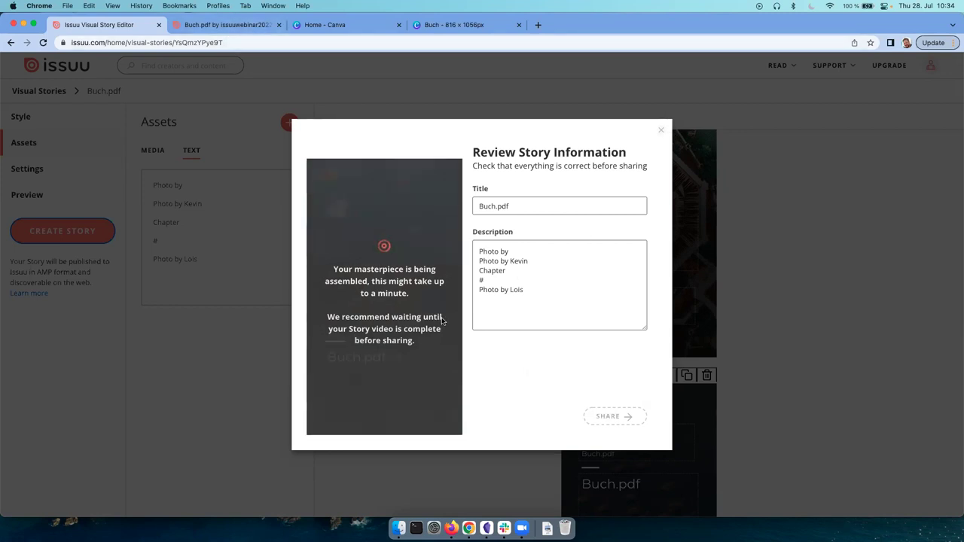
left_click_drag(531, 289, 472, 248)
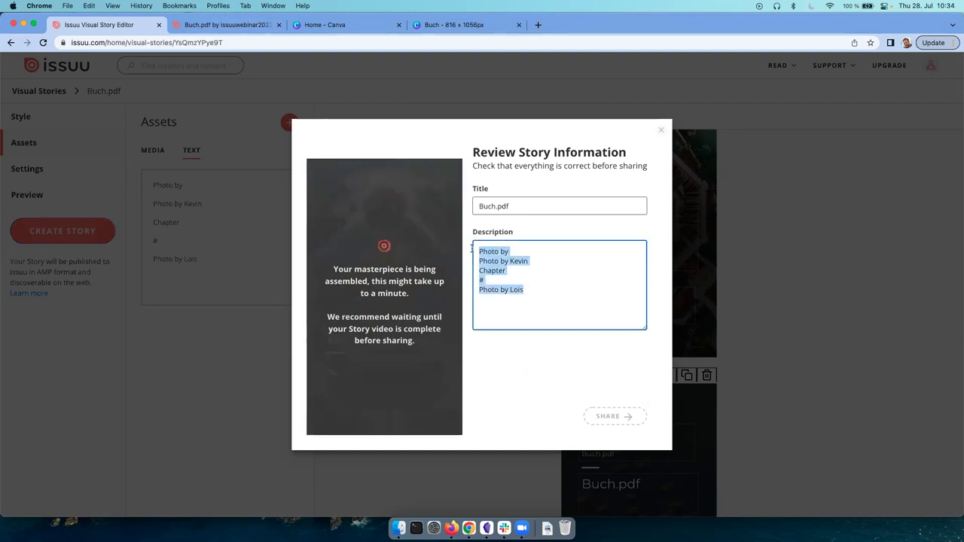
type("Te")
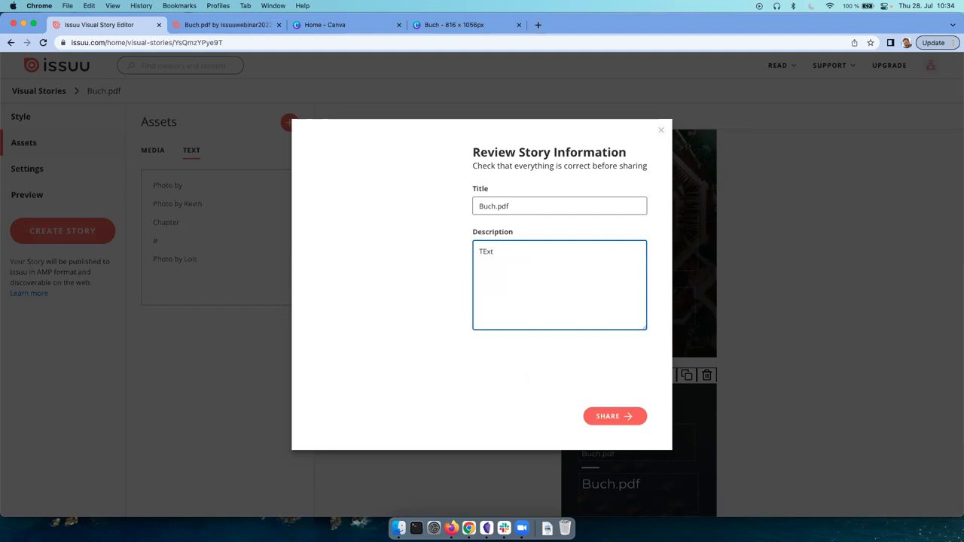
left_click(607, 416)
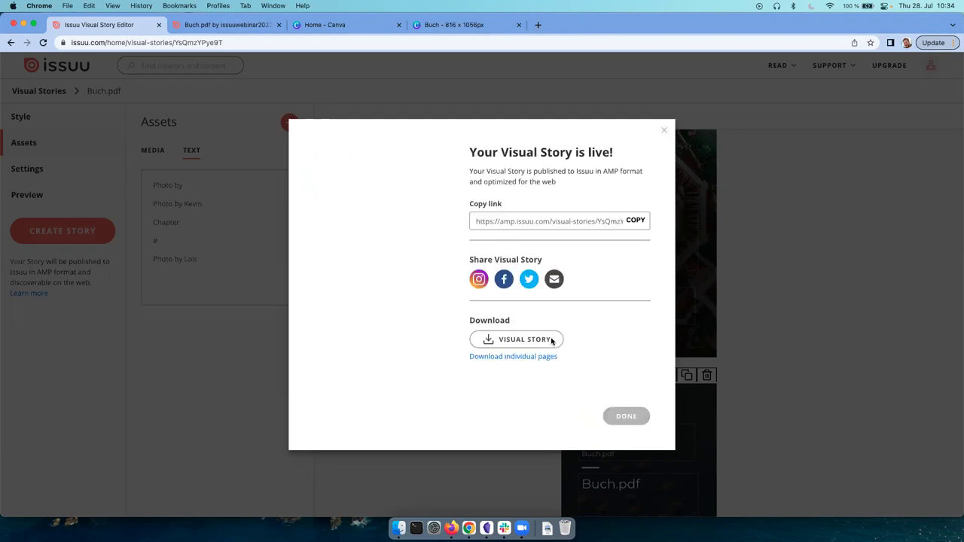
Step: Copy the published visual story's link and open it in a new browser tab
left_click(635, 221)
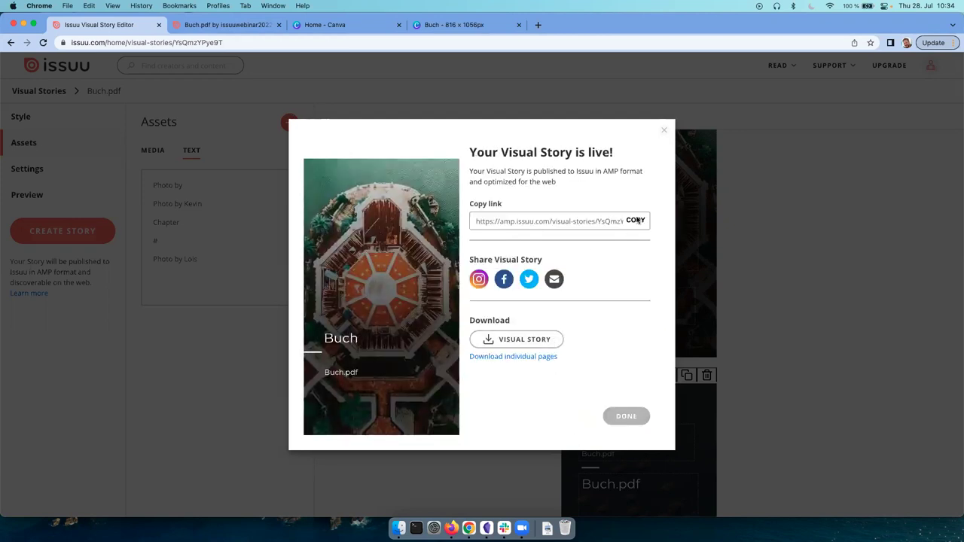
left_click(636, 222)
key("super+t")
key("super+v")
key("Return")
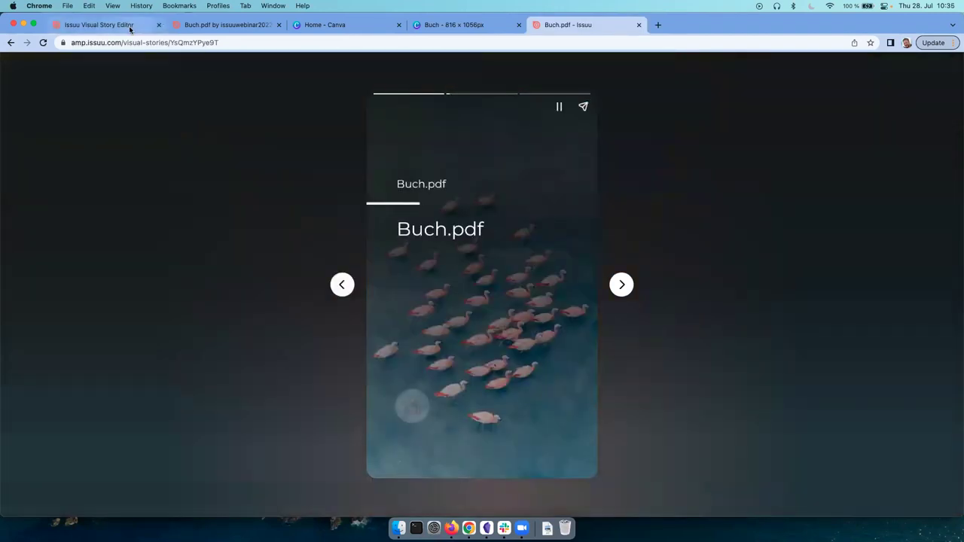
Step: Return to the Visual Story Editor tab, check the visual story download option and finish the sharing dialog
left_click(130, 27)
left_click(517, 341)
left_click(518, 345)
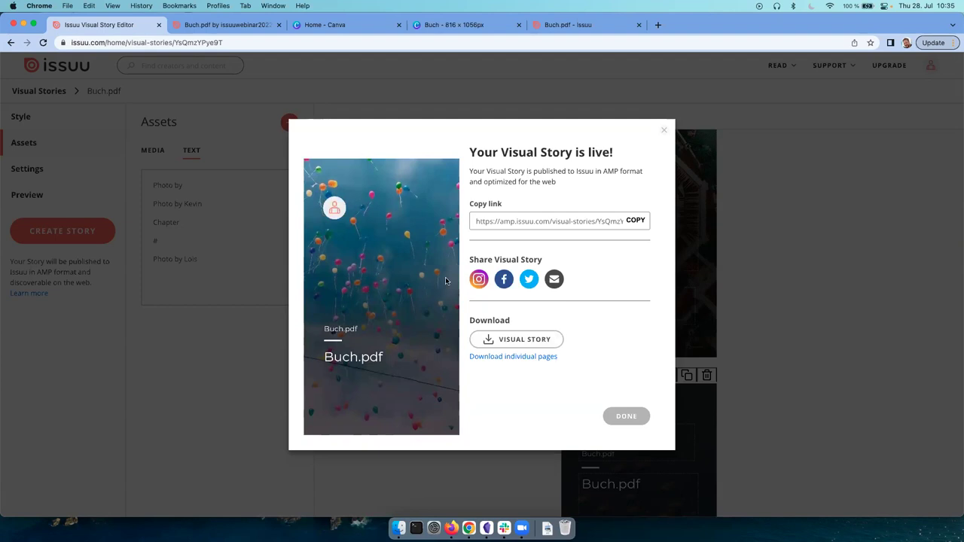
left_click(624, 417)
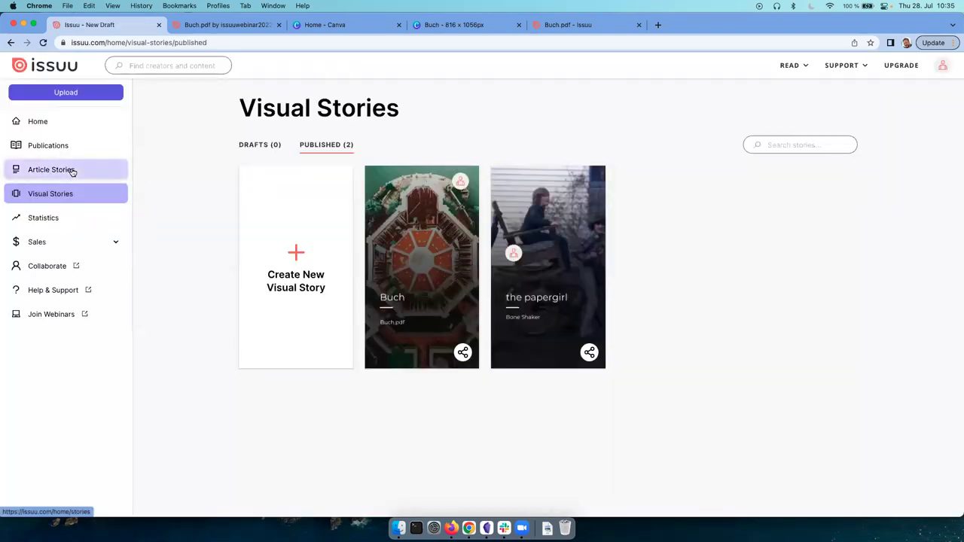
Step: Open Buch.pdf from the published publications and start a new Article Story from it
left_click(48, 147)
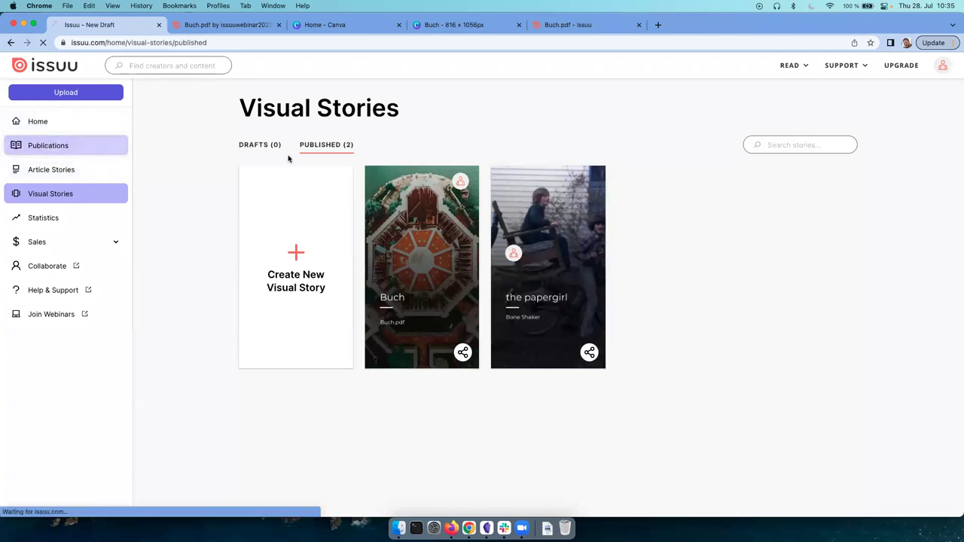
left_click(331, 170)
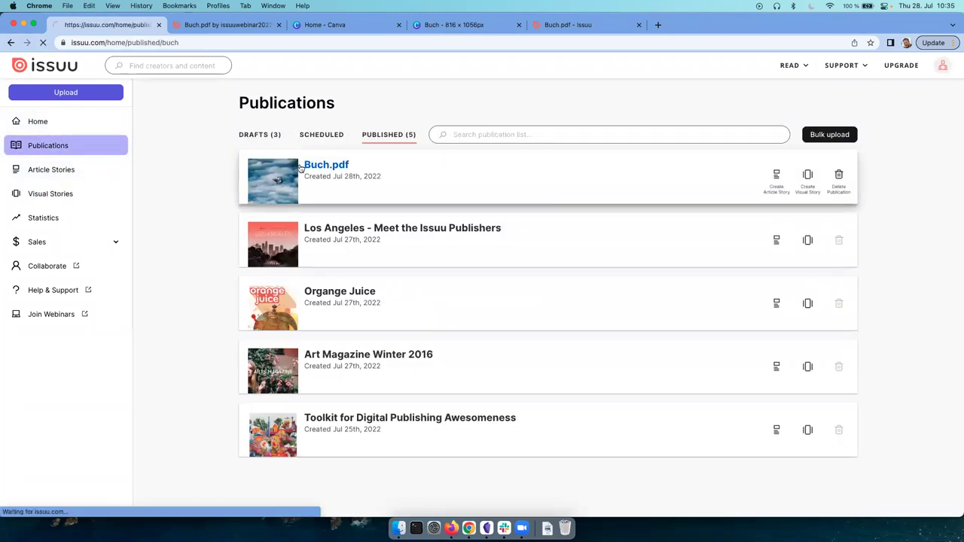
left_click(117, 213)
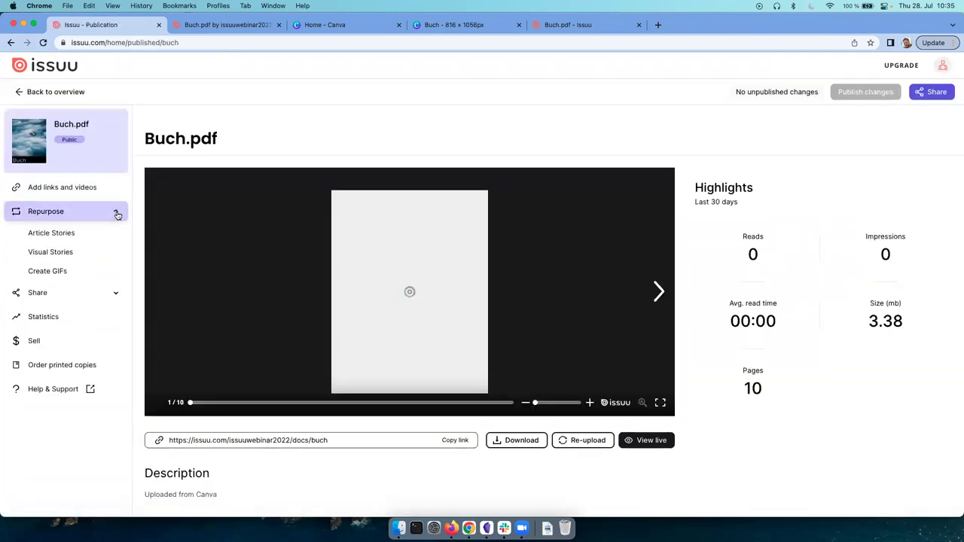
left_click(62, 234)
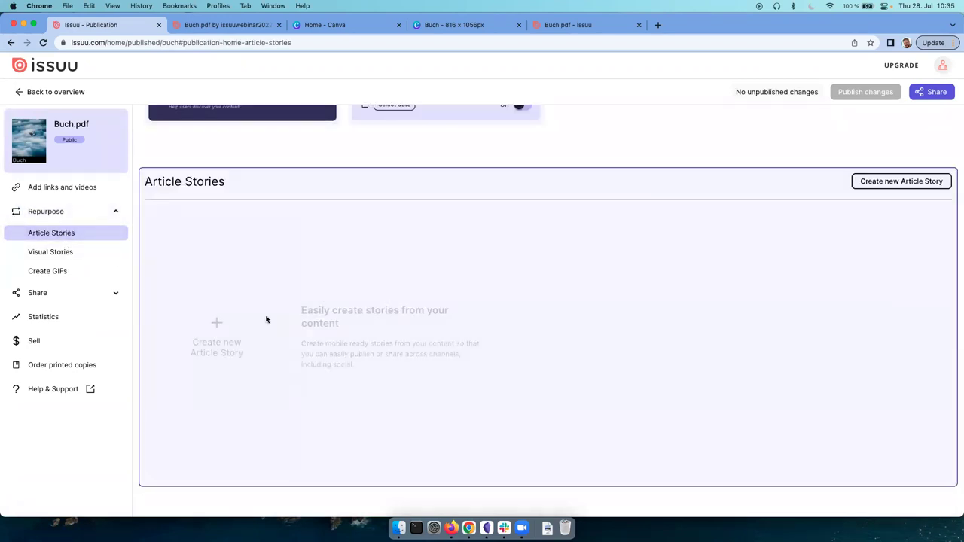
left_click(217, 324)
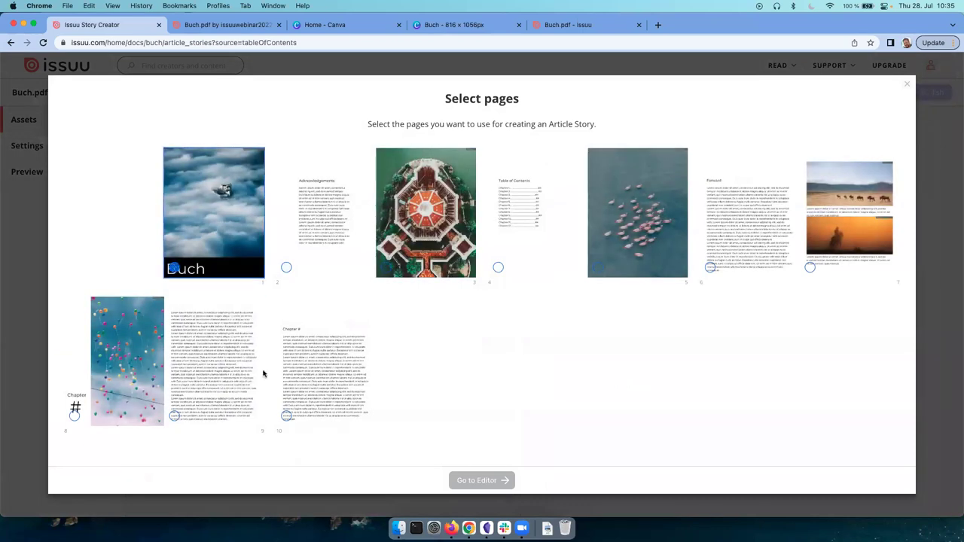
Step: Select pages 2, 3, 8 and 9 of Buch.pdf for the Article Story and continue to the editor
left_click(323, 210)
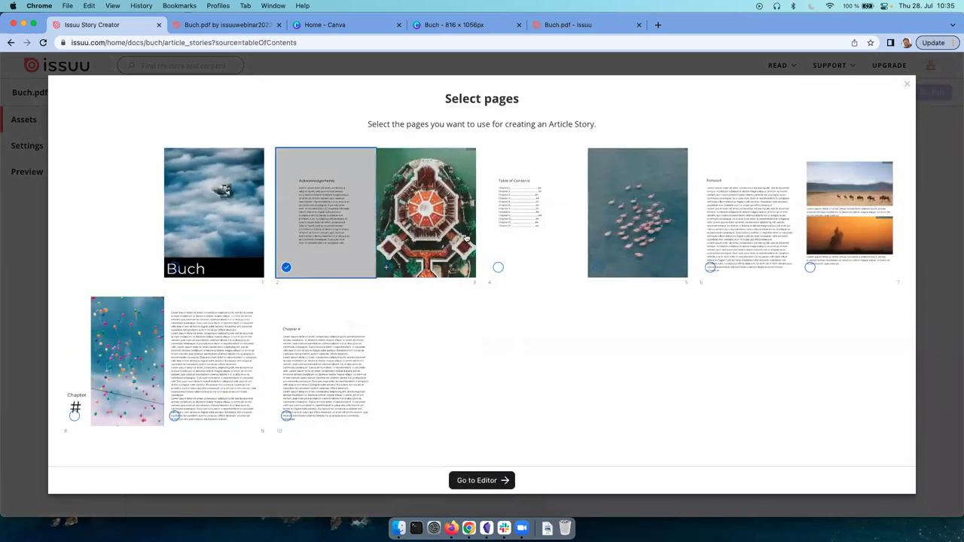
left_click(422, 215)
left_click(218, 344)
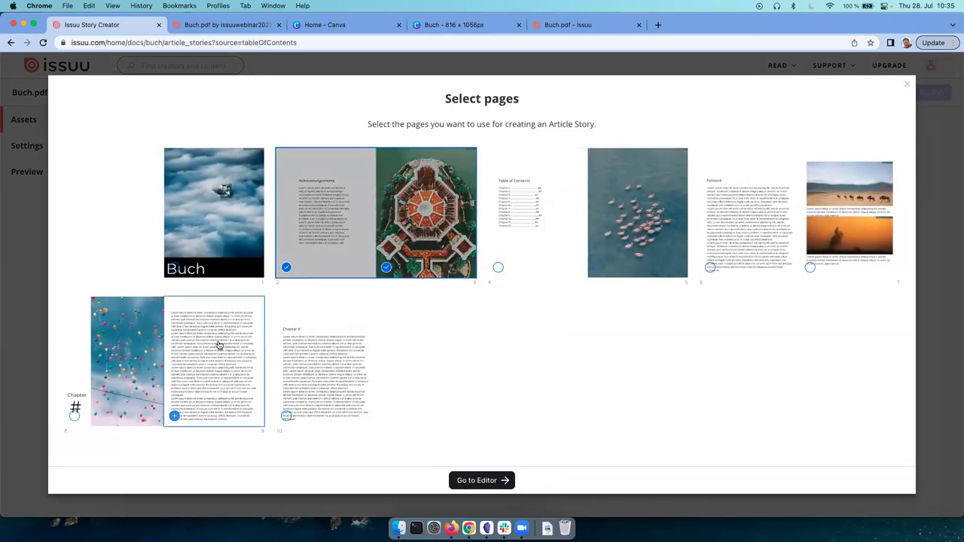
left_click(156, 360)
left_click(481, 481)
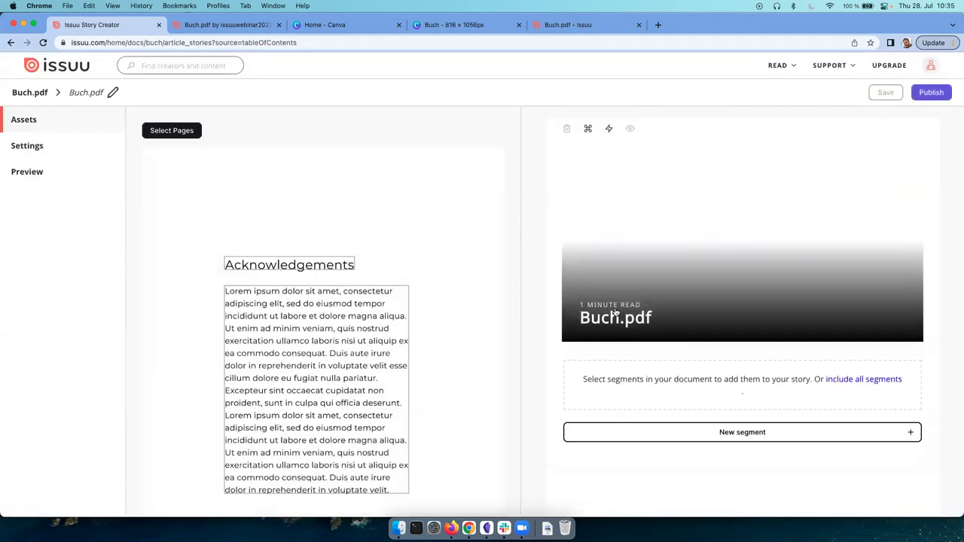
Step: Add the Acknowledgements body paragraph and the long text block from the page after the balloon chapter page to the story
left_click(291, 346)
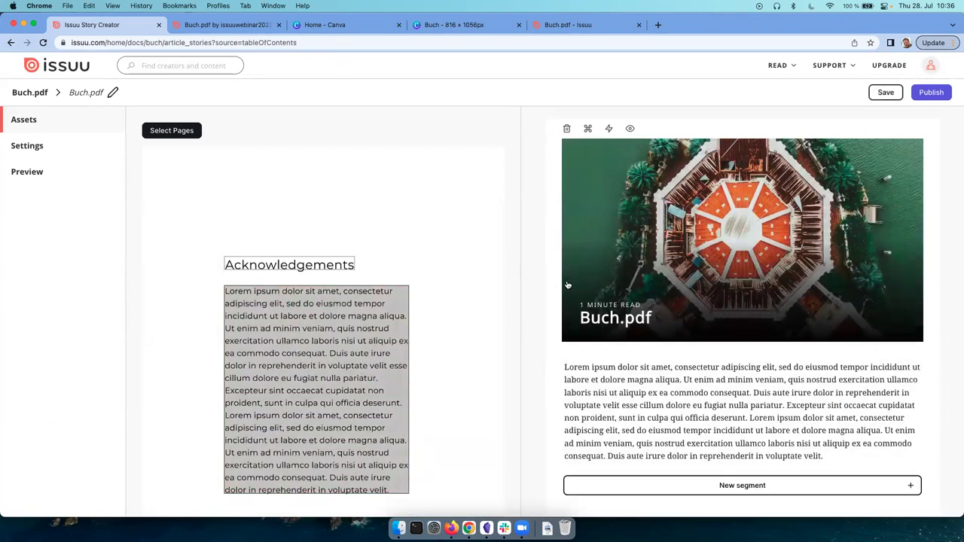
scroll(568, 285, "down", 5)
scroll(567, 285, "up", 5)
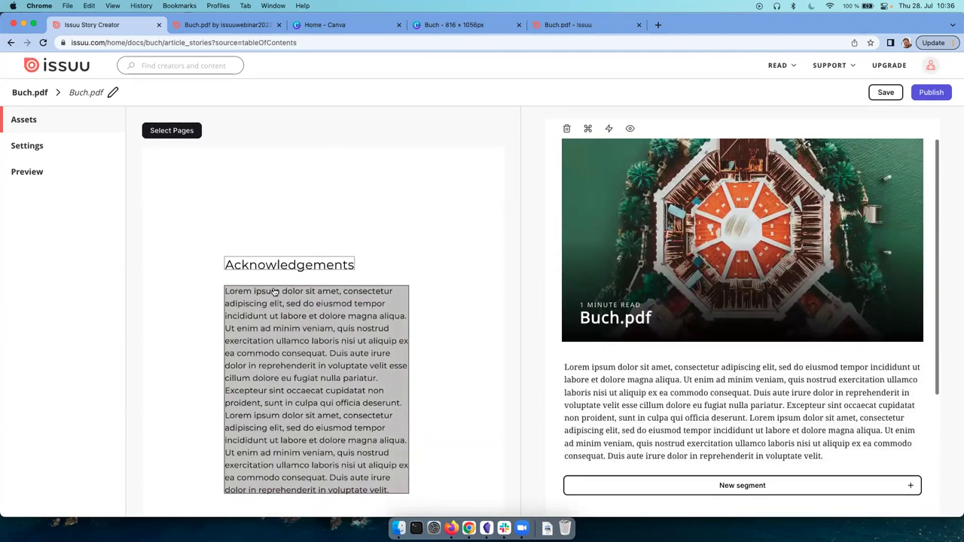
scroll(331, 193, "down", 10)
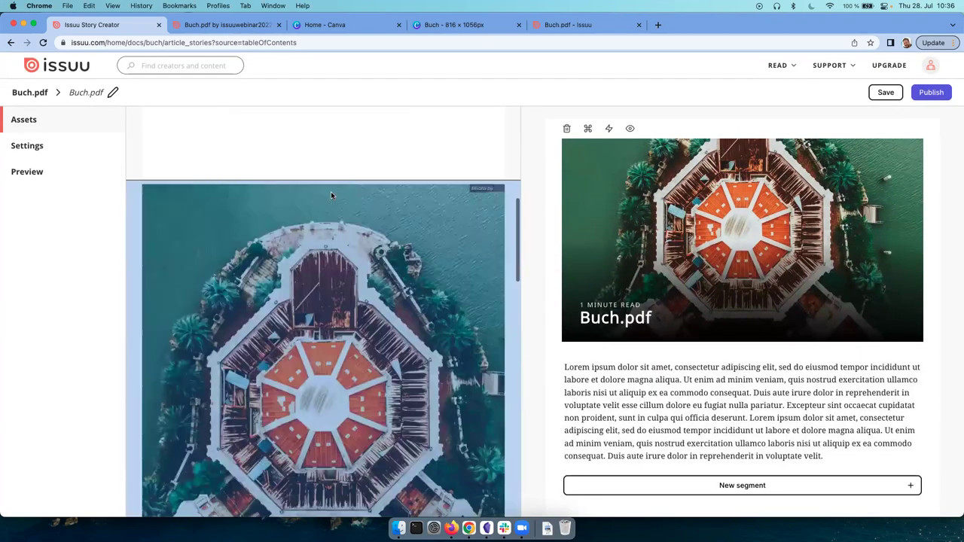
scroll(422, 272, "up", 3)
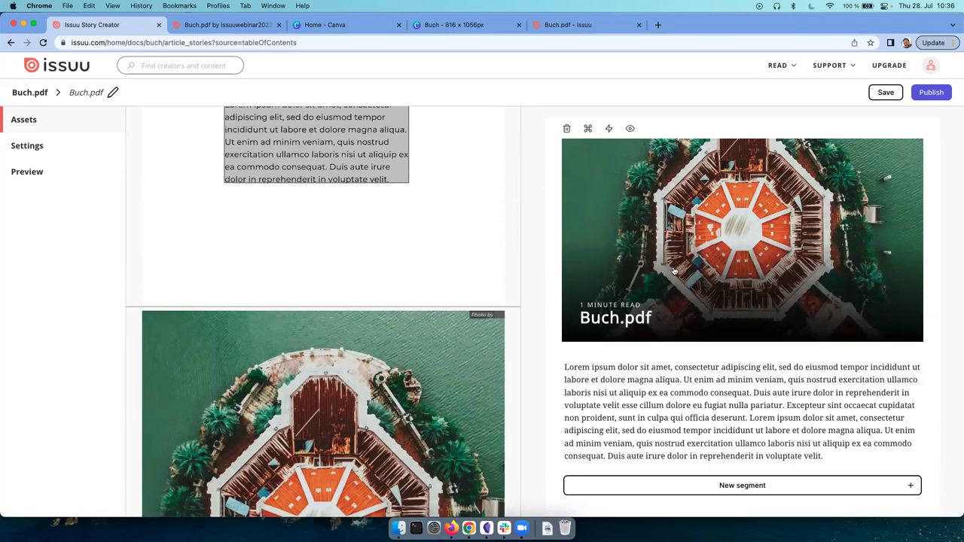
scroll(260, 331, "down", 10)
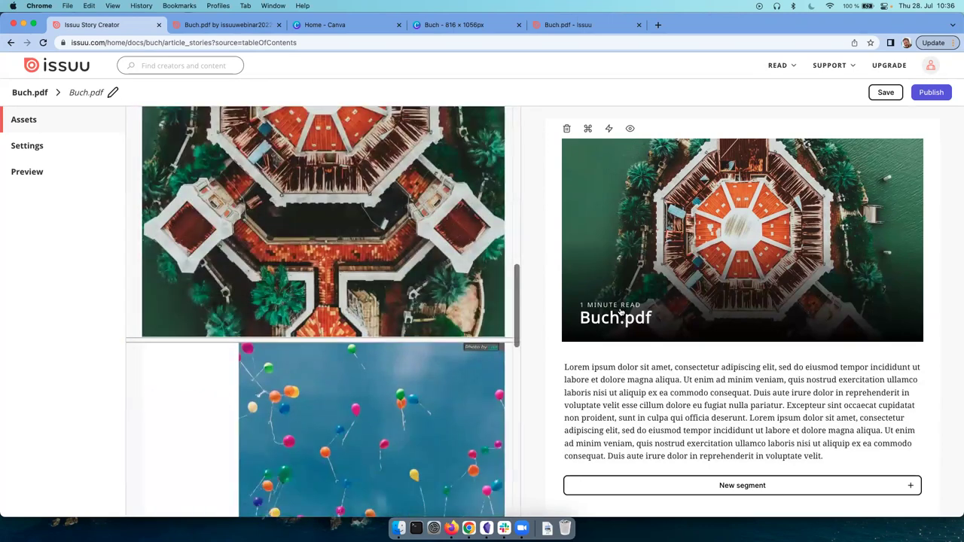
scroll(637, 398, "down", 5)
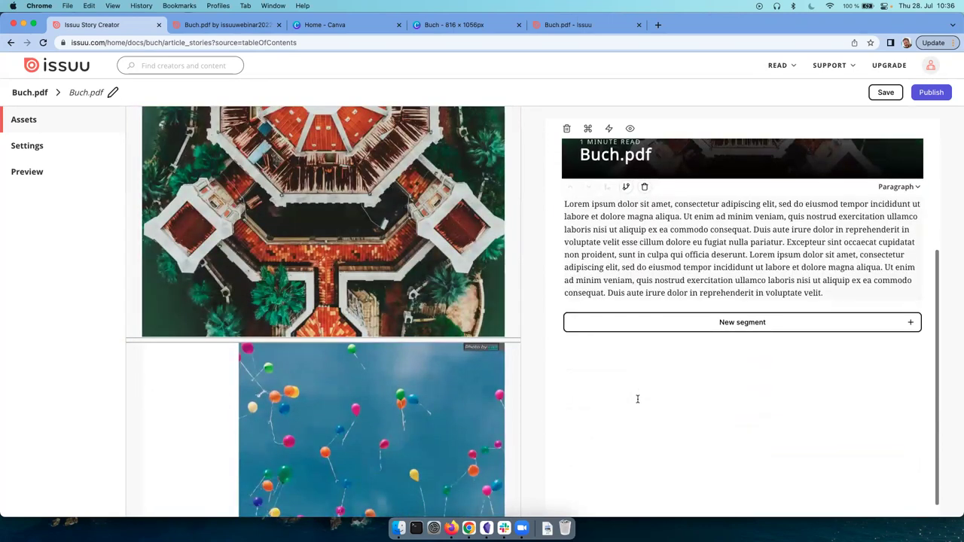
scroll(406, 369, "down", 10)
left_click(406, 370)
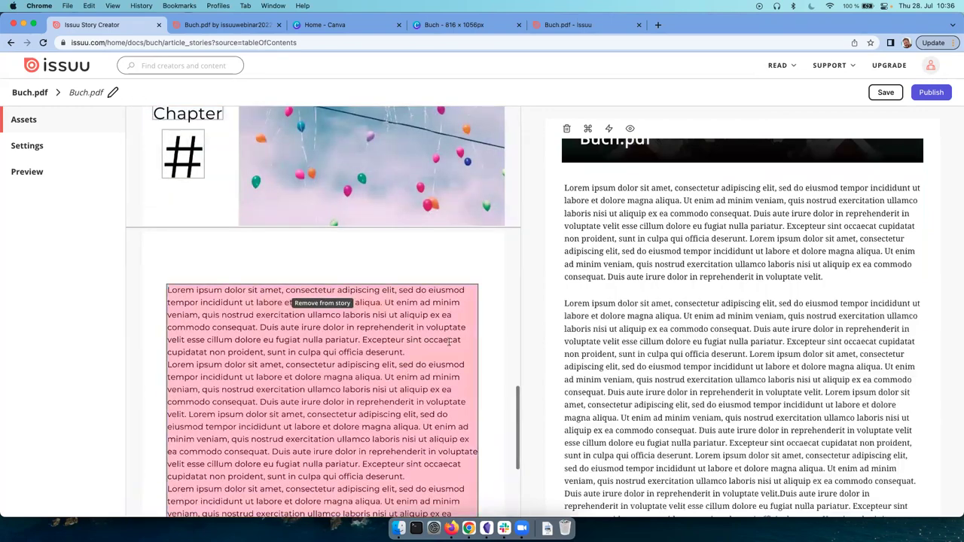
Step: Append a segment reading "Überschrift" to the end of the story, format it as Headline and publish the article story
scroll(811, 301, "down", 5)
left_click(786, 303)
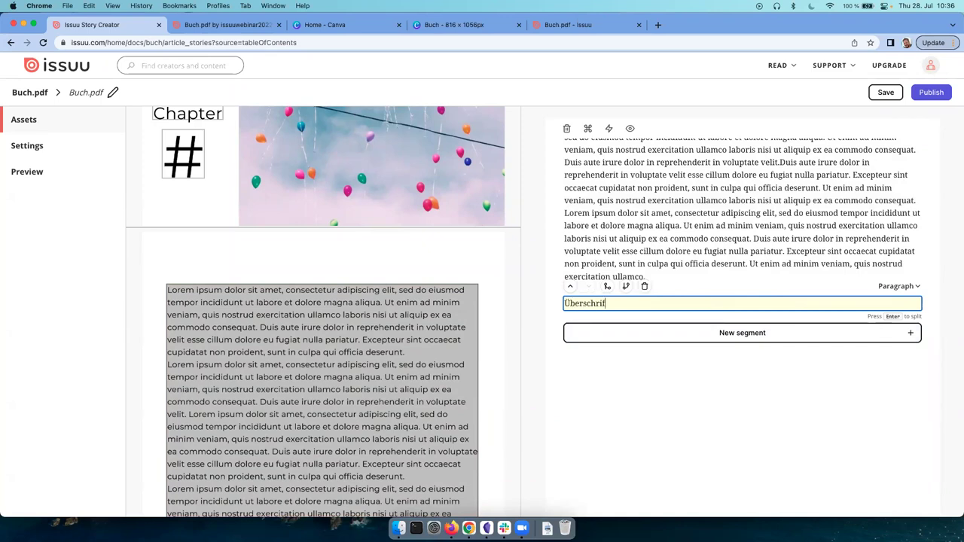
left_click(900, 286)
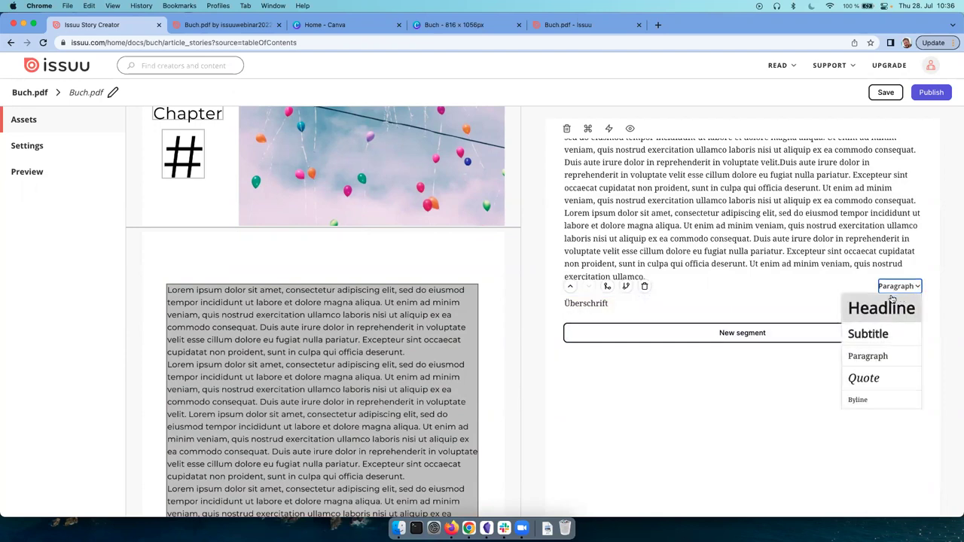
left_click(880, 308)
scroll(780, 335, "up", 10)
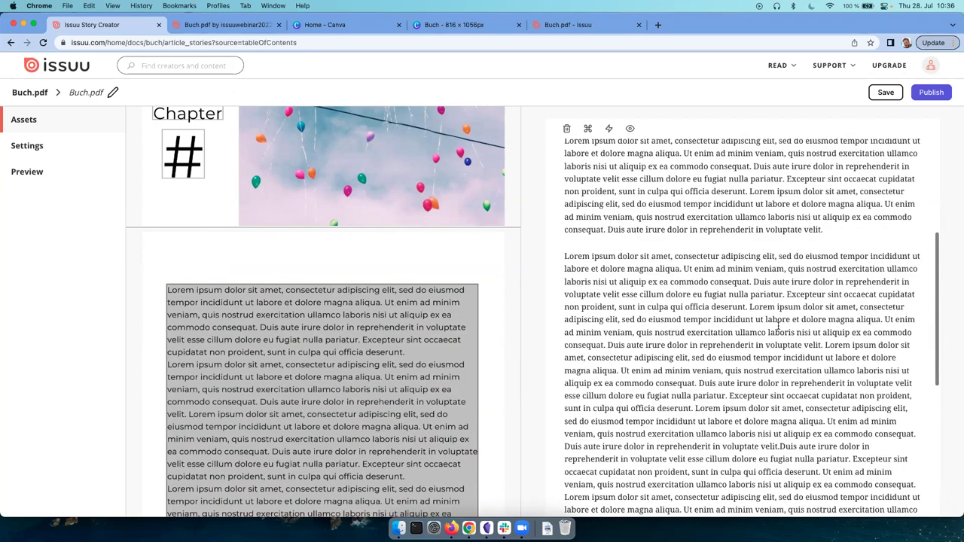
left_click(931, 92)
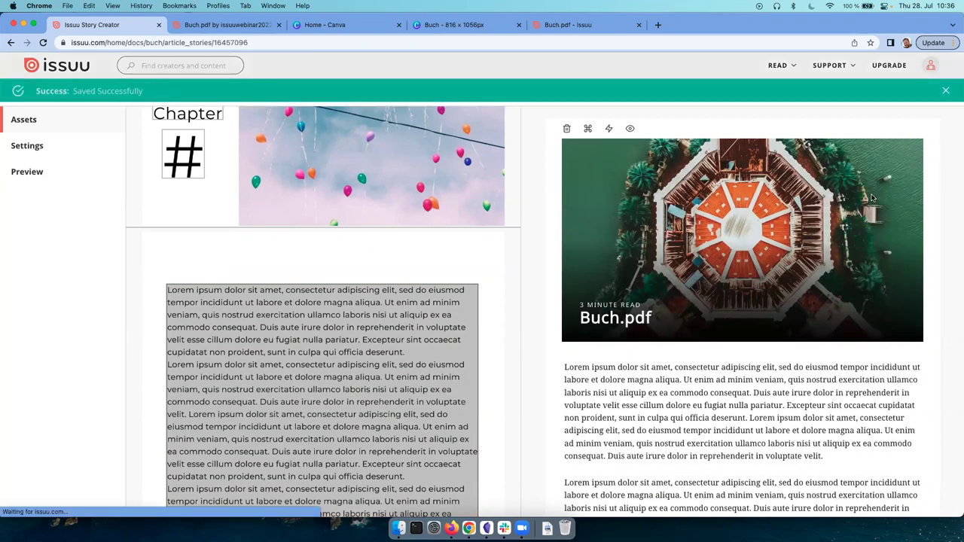